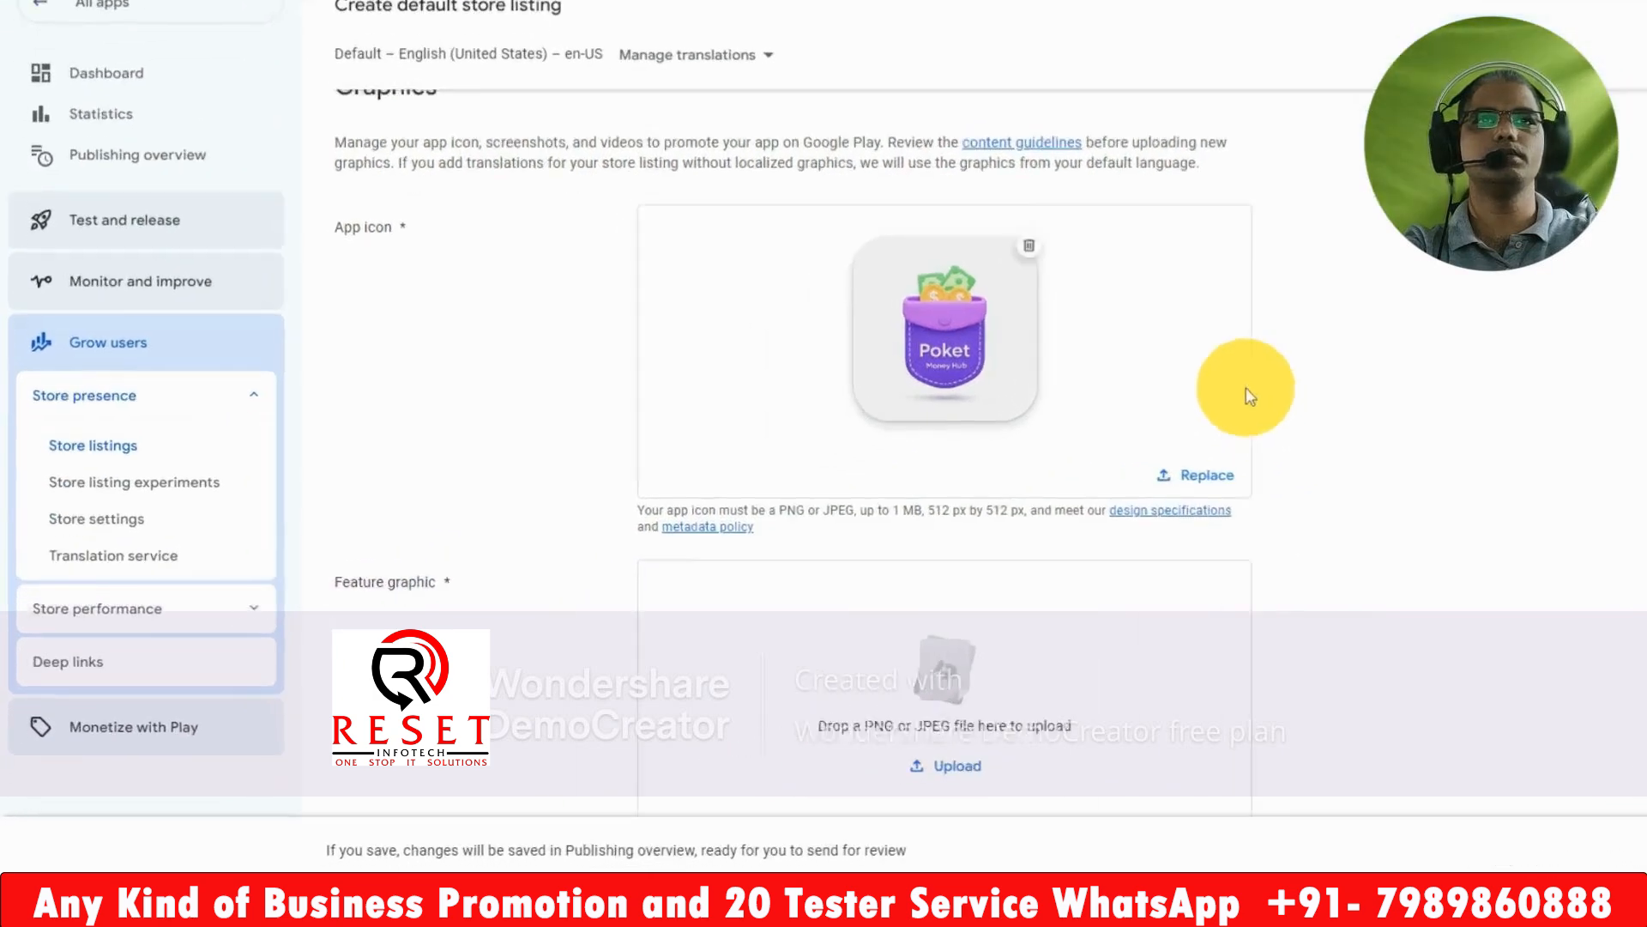
- Upload the featured graphic image as the store listing's feature graphic
{"action": "left_click", "coordinate": [1588, 657]}
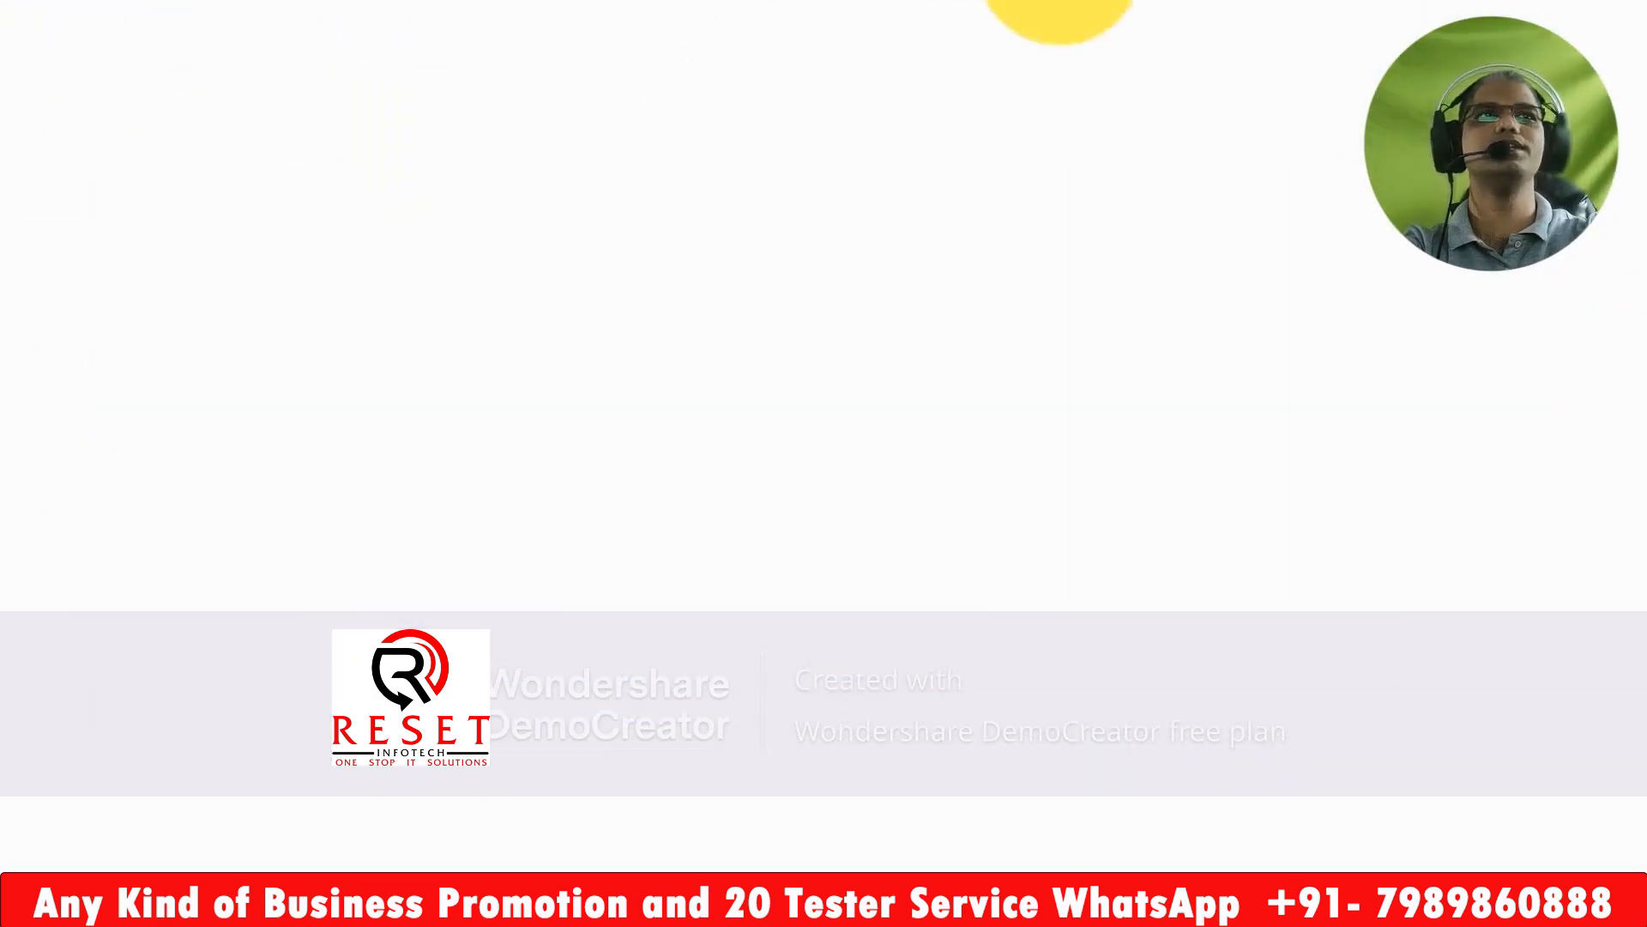
{"action": "left_click", "coordinate": [502, 326]}
{"action": "double_click", "coordinate": [502, 326]}
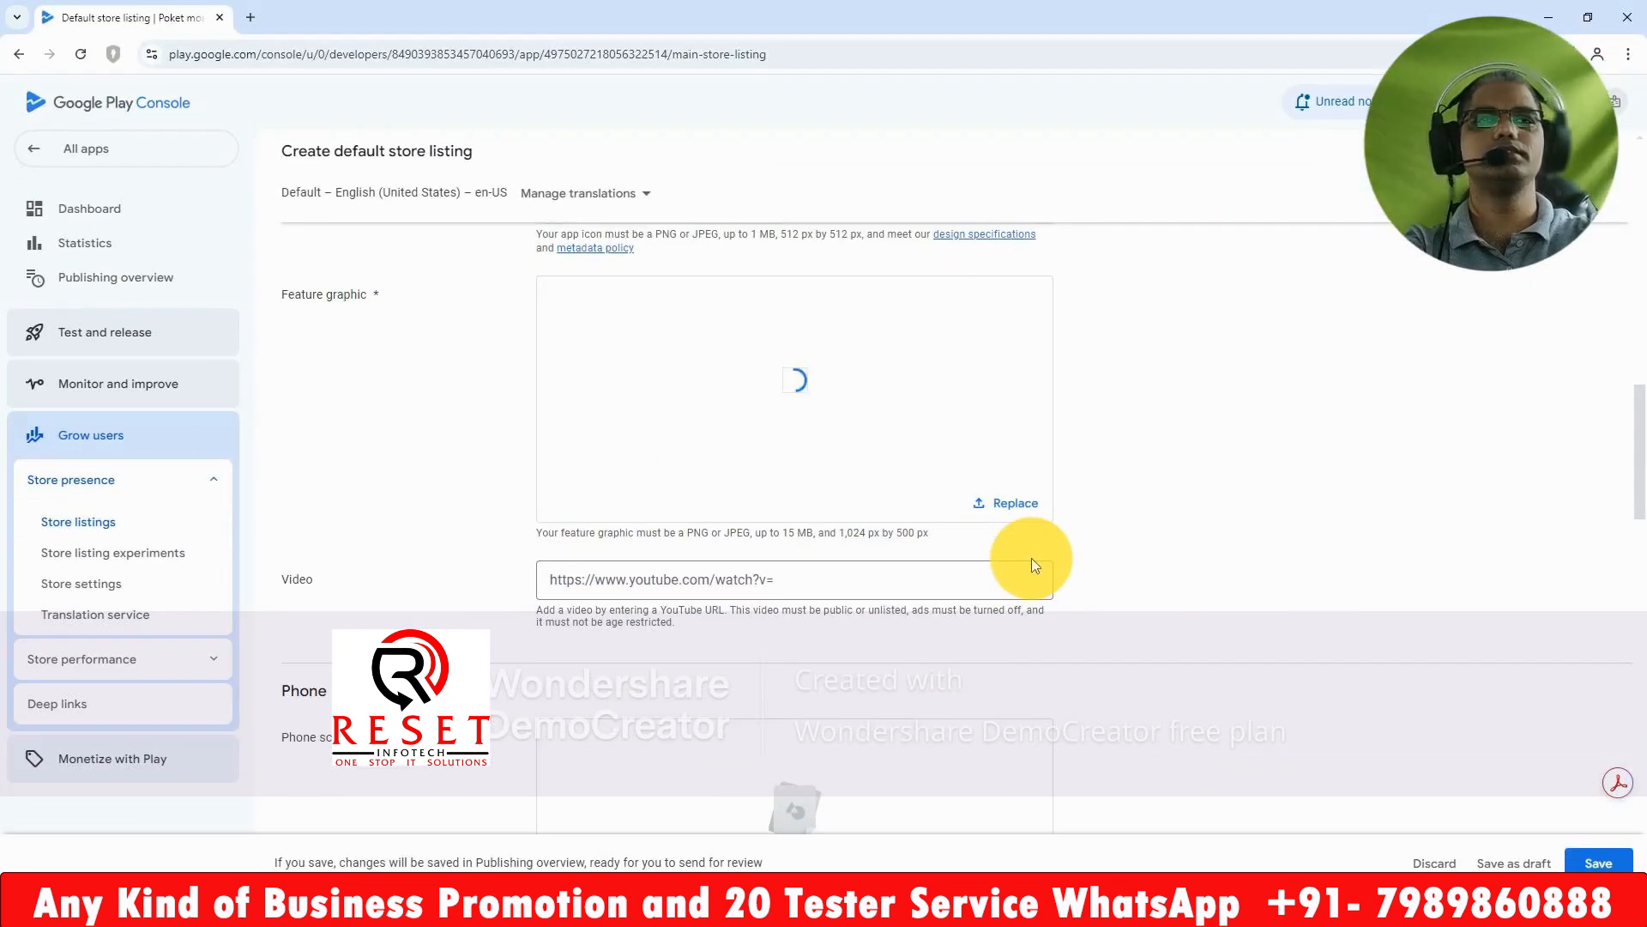
- Upload the numbered app screenshot images from the reward folder as phone screenshots
{"action": "scroll", "coordinate": [1032, 562], "scroll_direction": "down", "scroll_amount": 4}
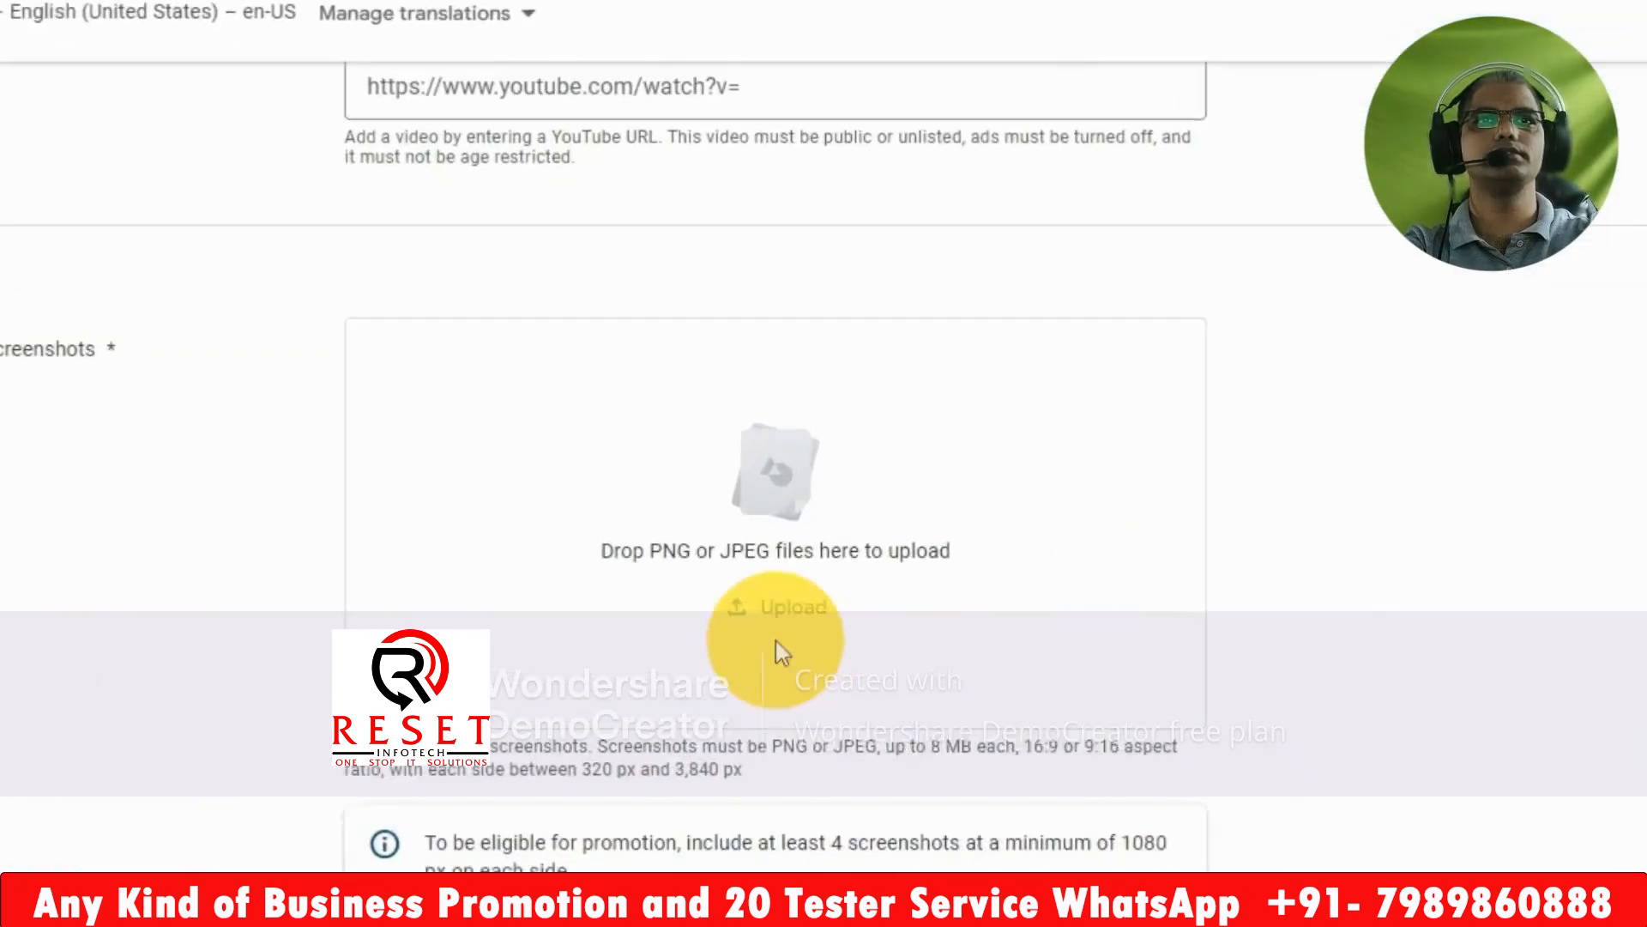
{"action": "left_click", "coordinate": [764, 660]}
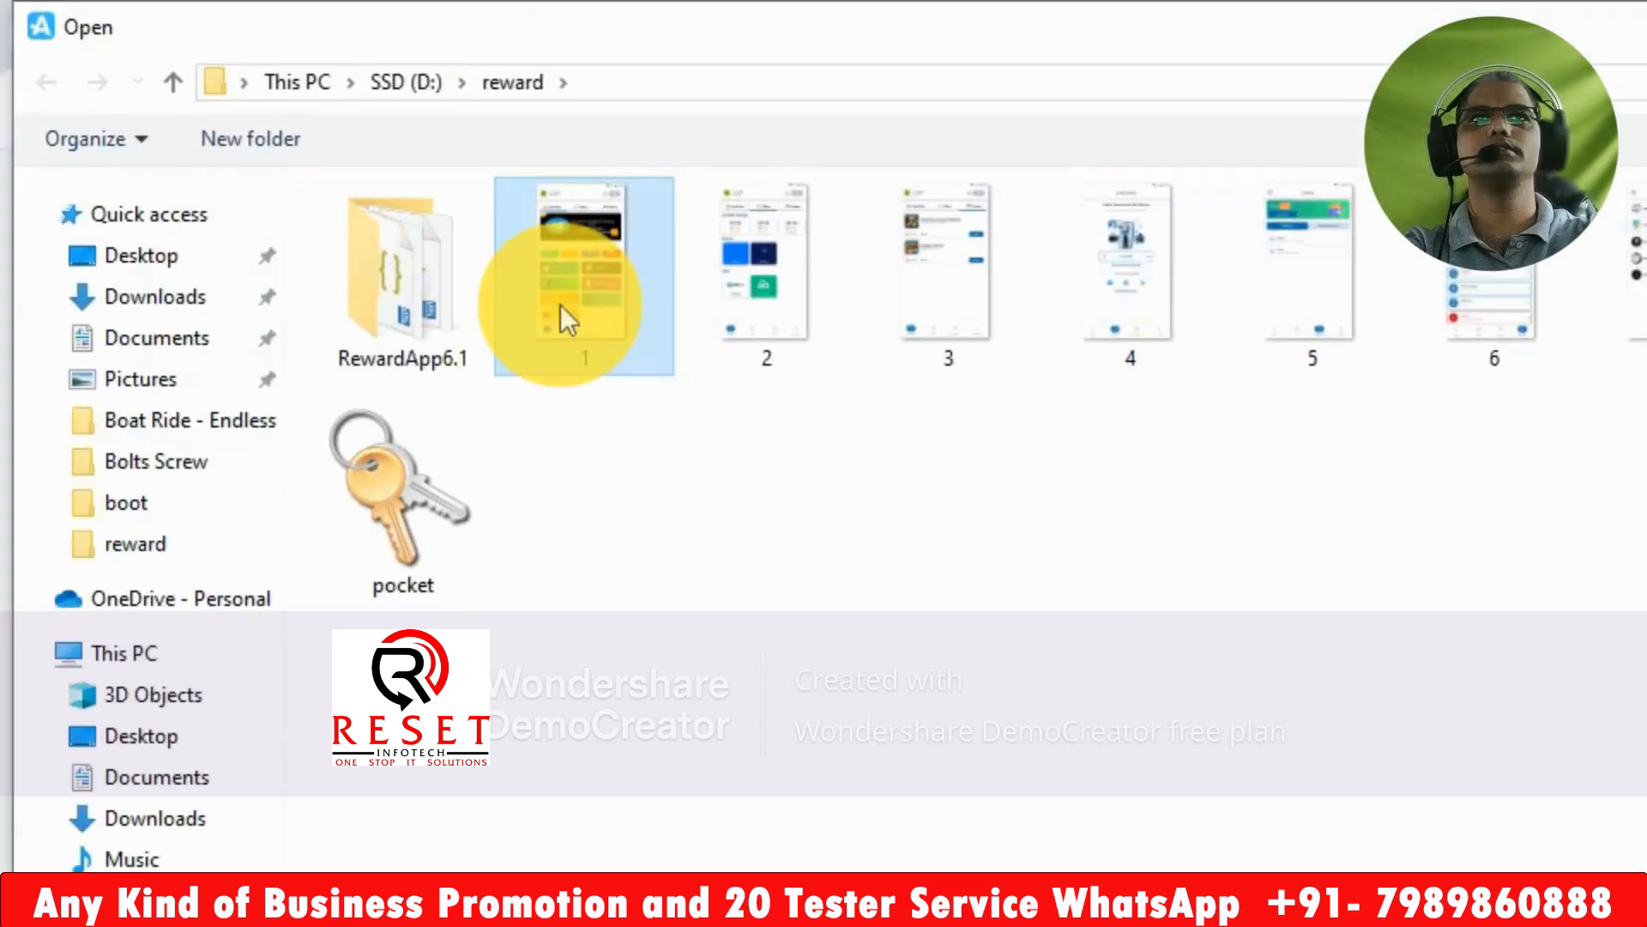
{"action": "left_click", "coordinate": [879, 318]}
{"action": "left_click", "coordinate": [938, 853]}
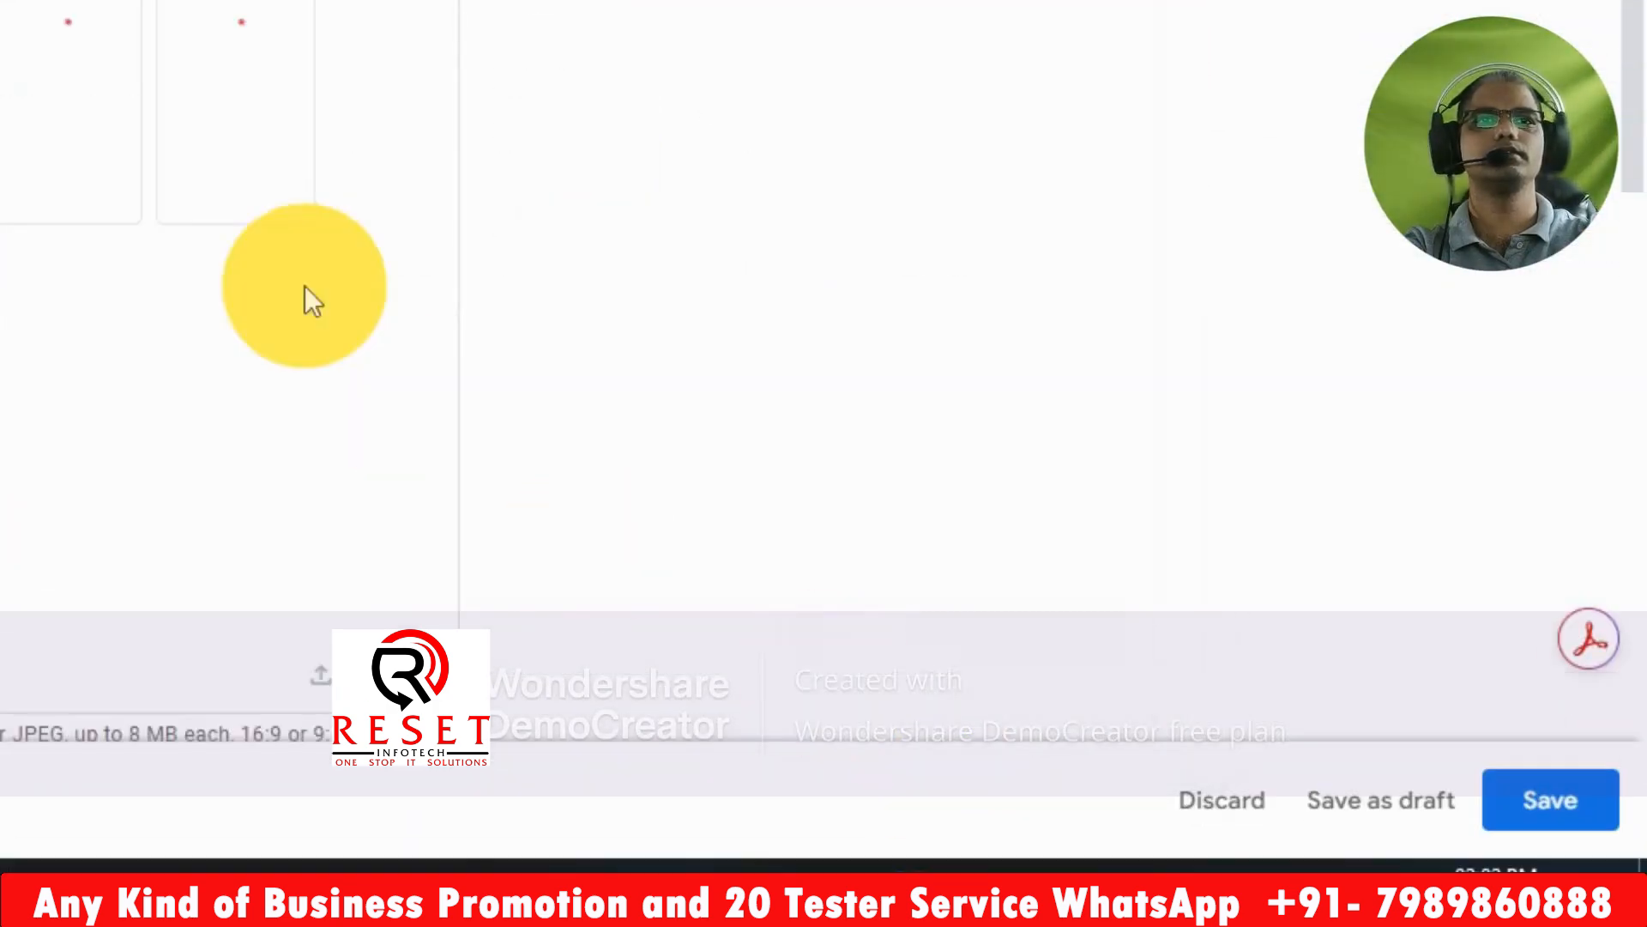
- Upload images 1 to 8 from the reward folder as 7-inch tablet screenshots
{"action": "scroll", "coordinate": [295, 234], "scroll_direction": "down", "scroll_amount": 4}
{"action": "left_click", "coordinate": [1575, 401]}
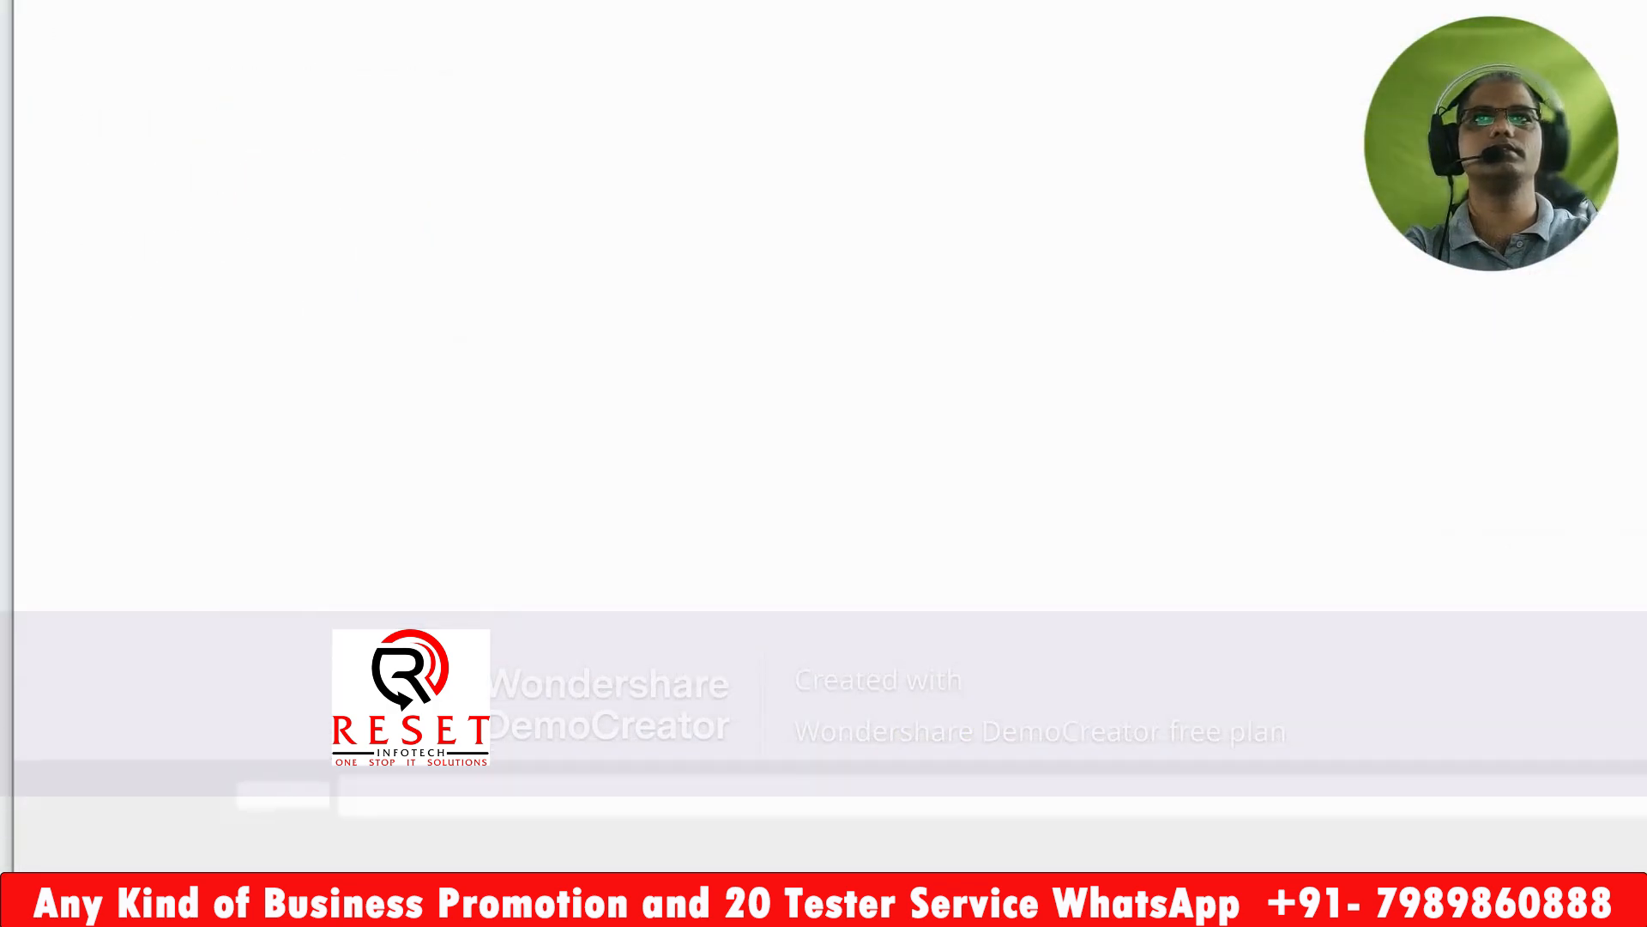
{"action": "left_click", "coordinate": [580, 275]}
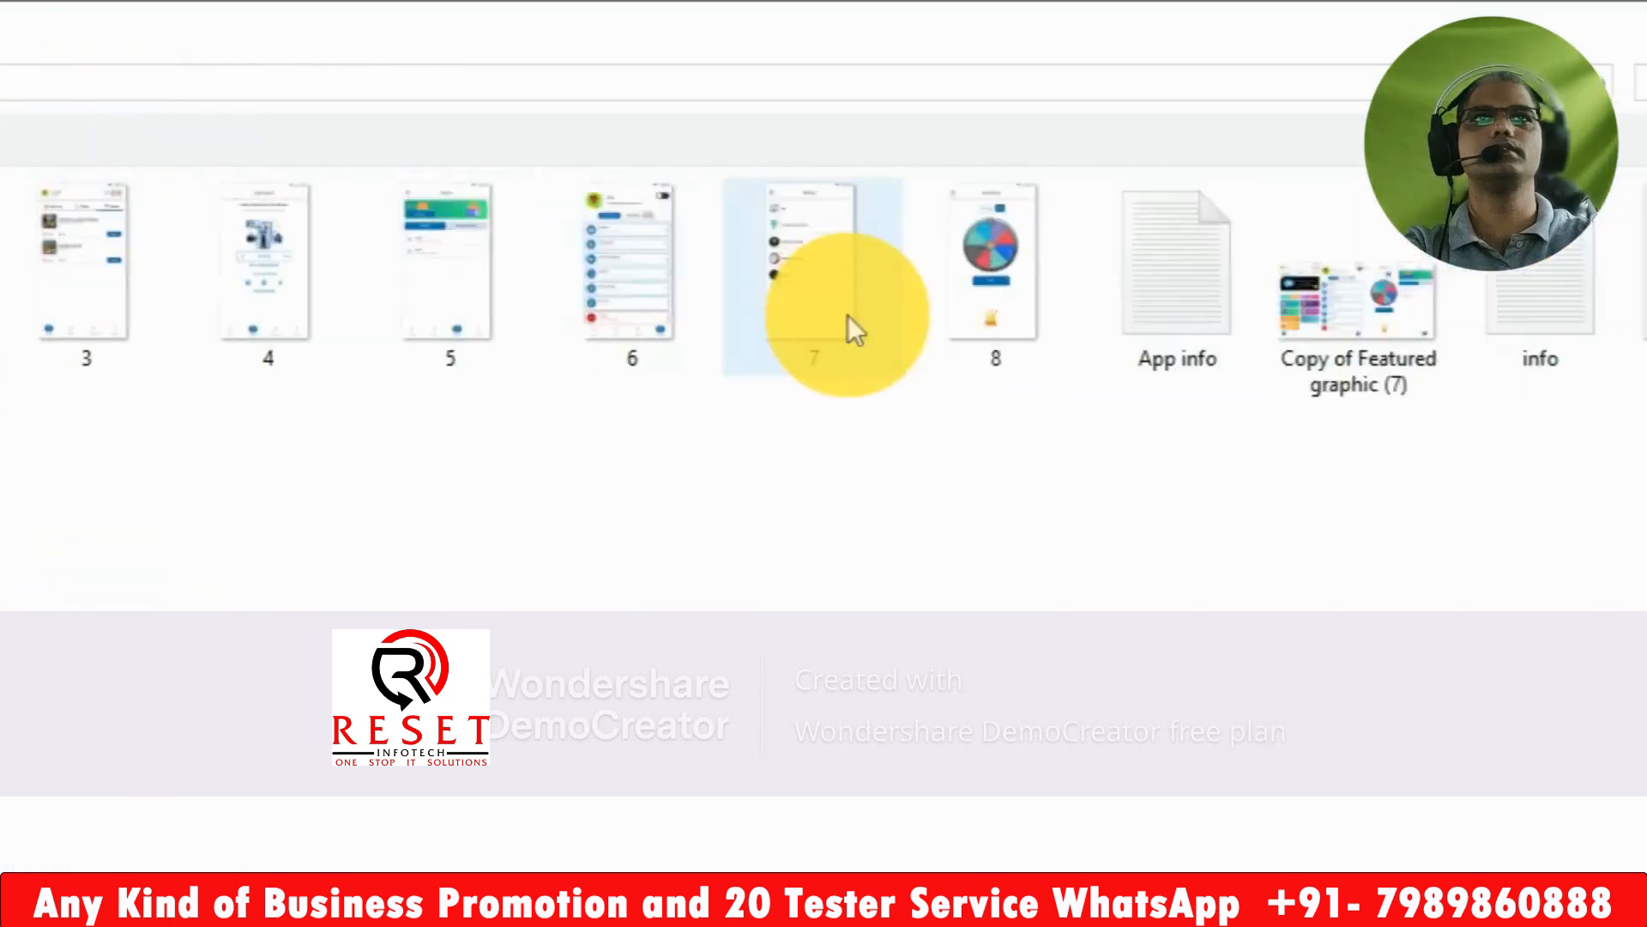
{"action": "left_click", "coordinate": [996, 279], "text": "shift"}
{"action": "left_click", "coordinate": [856, 652]}
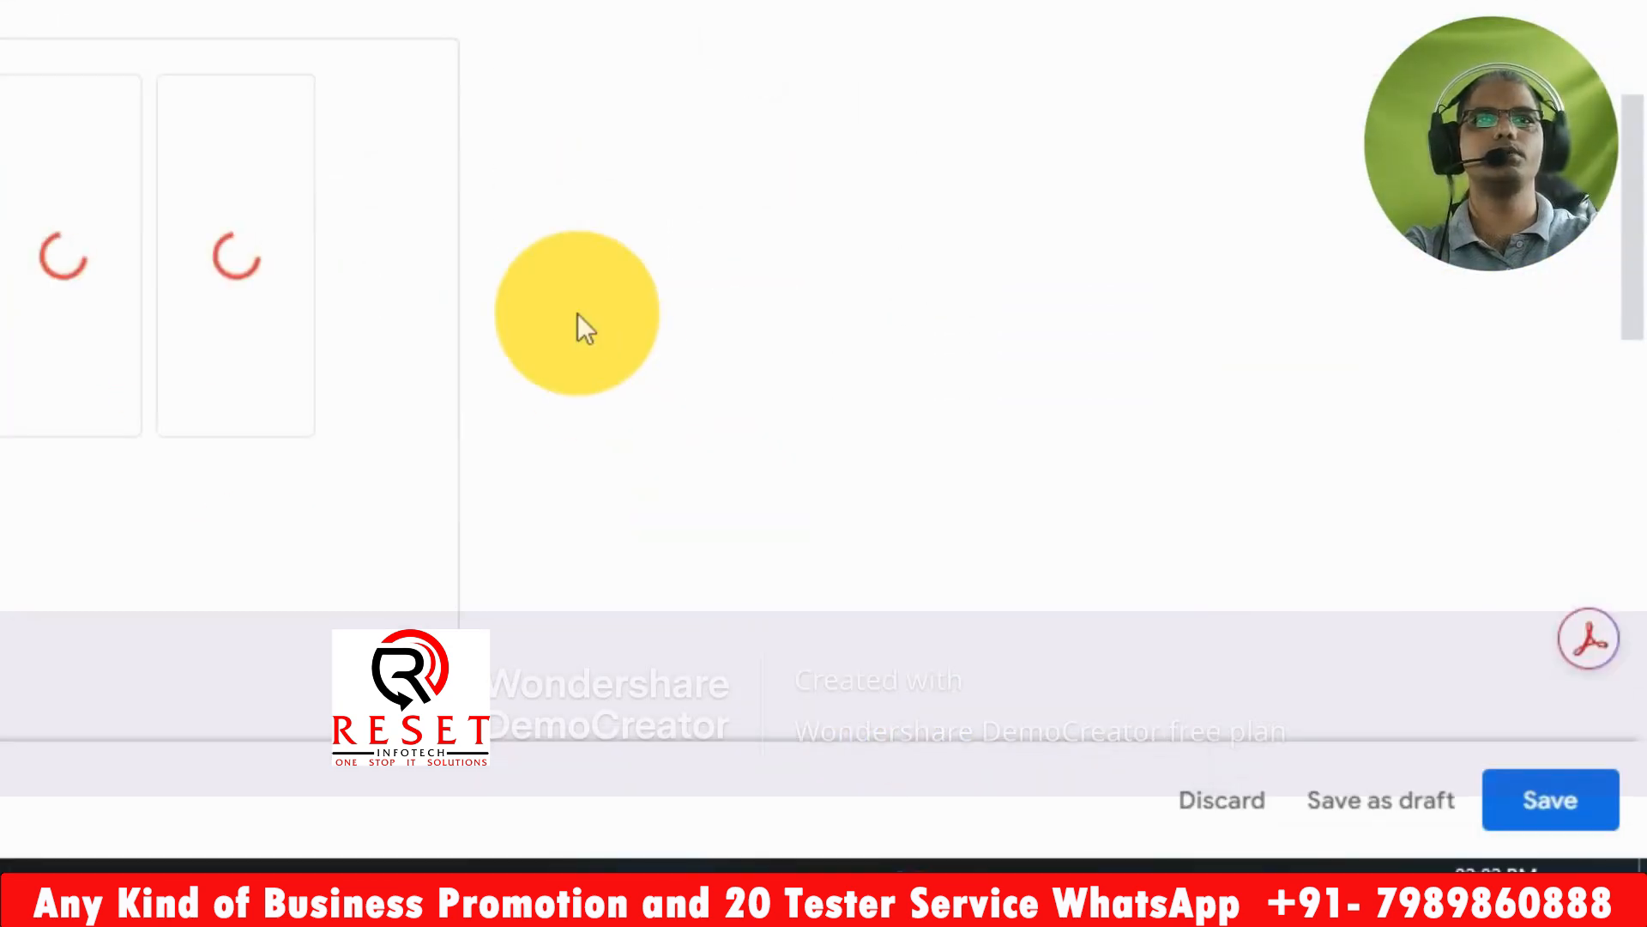
- Try to upload images 1 to 8 from the reward folder as 10-inch tablet screenshots
{"action": "scroll", "coordinate": [579, 314], "scroll_direction": "down", "scroll_amount": 8}
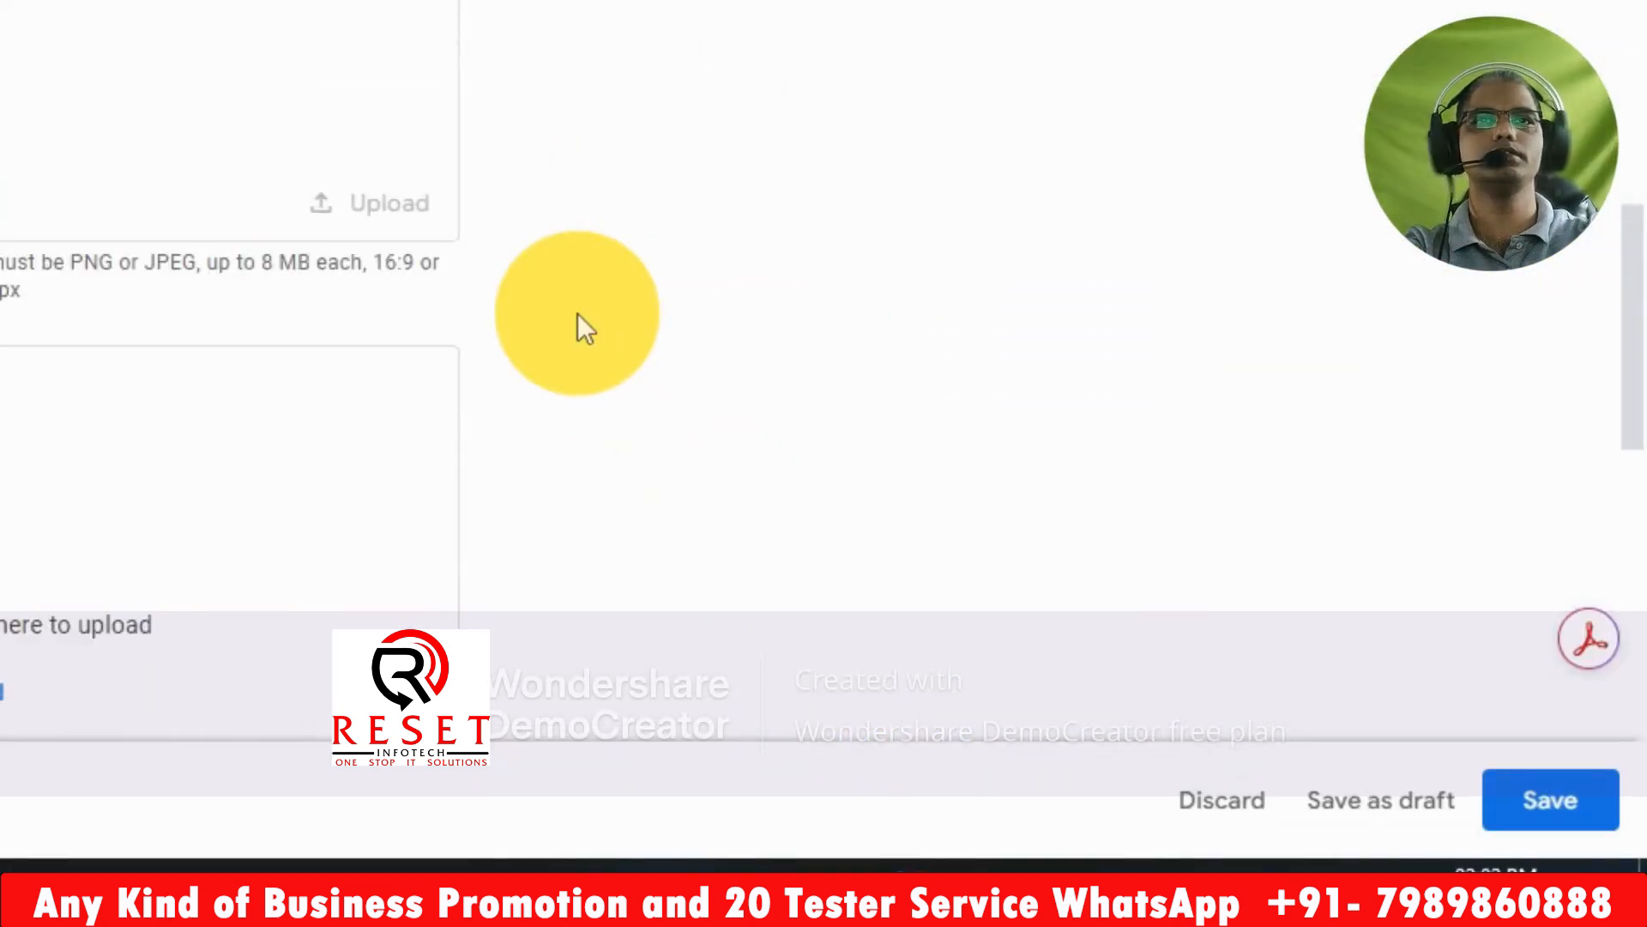
{"action": "left_click", "coordinate": [33, 24]}
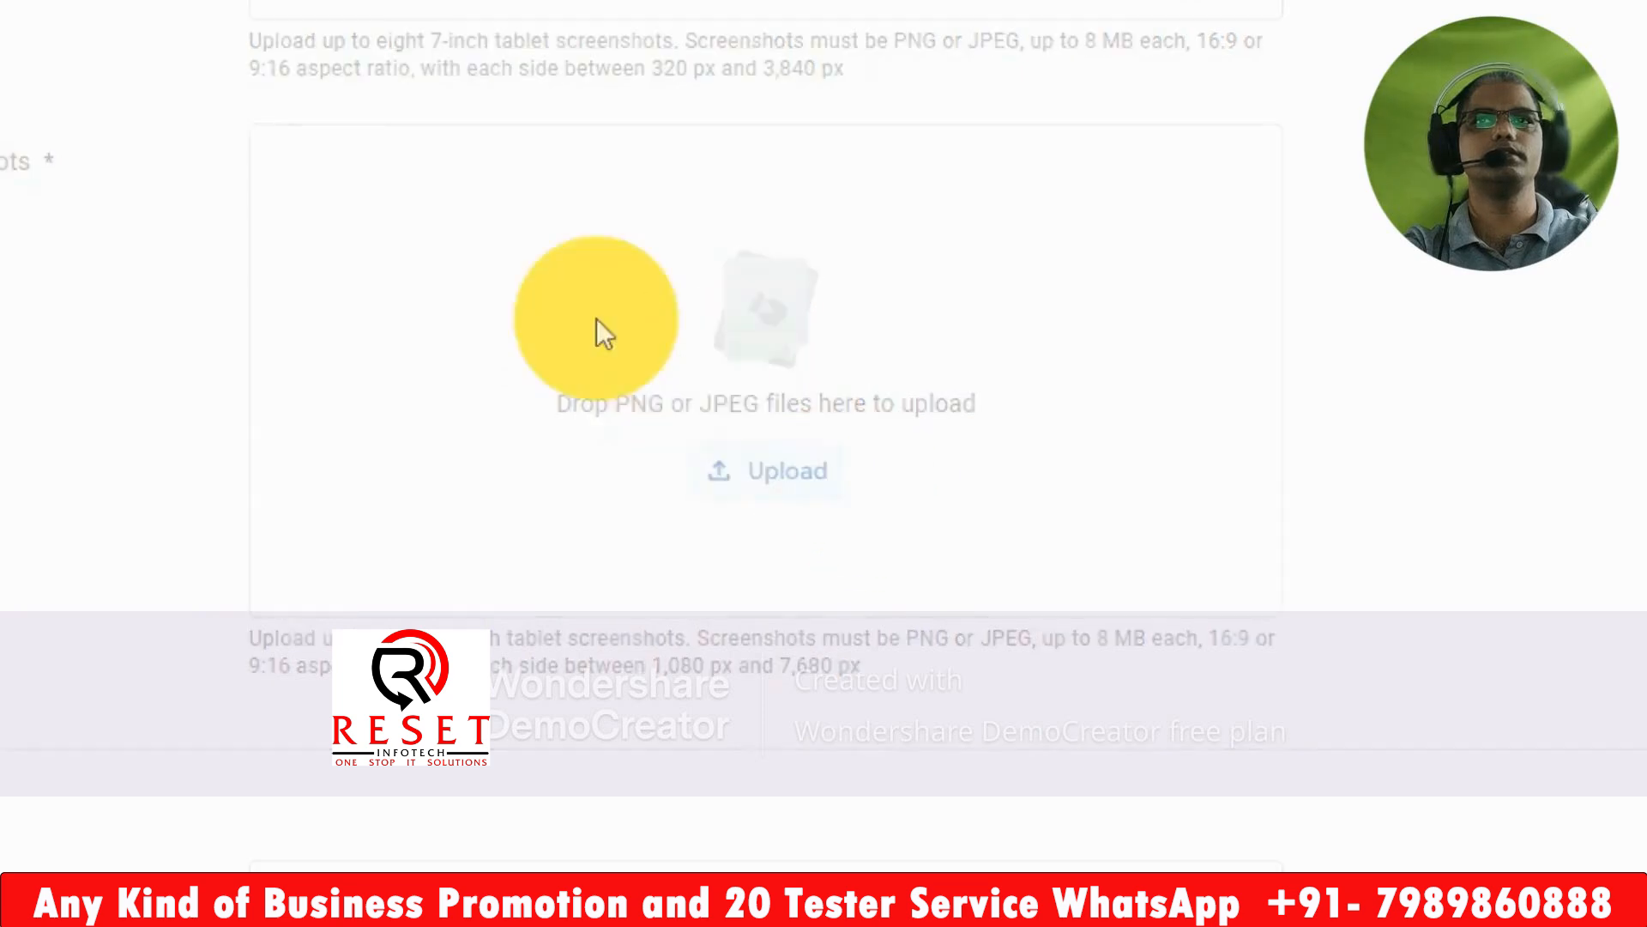
{"action": "left_click", "coordinate": [204, 62]}
{"action": "left_click", "coordinate": [1419, 63], "text": "shift"}
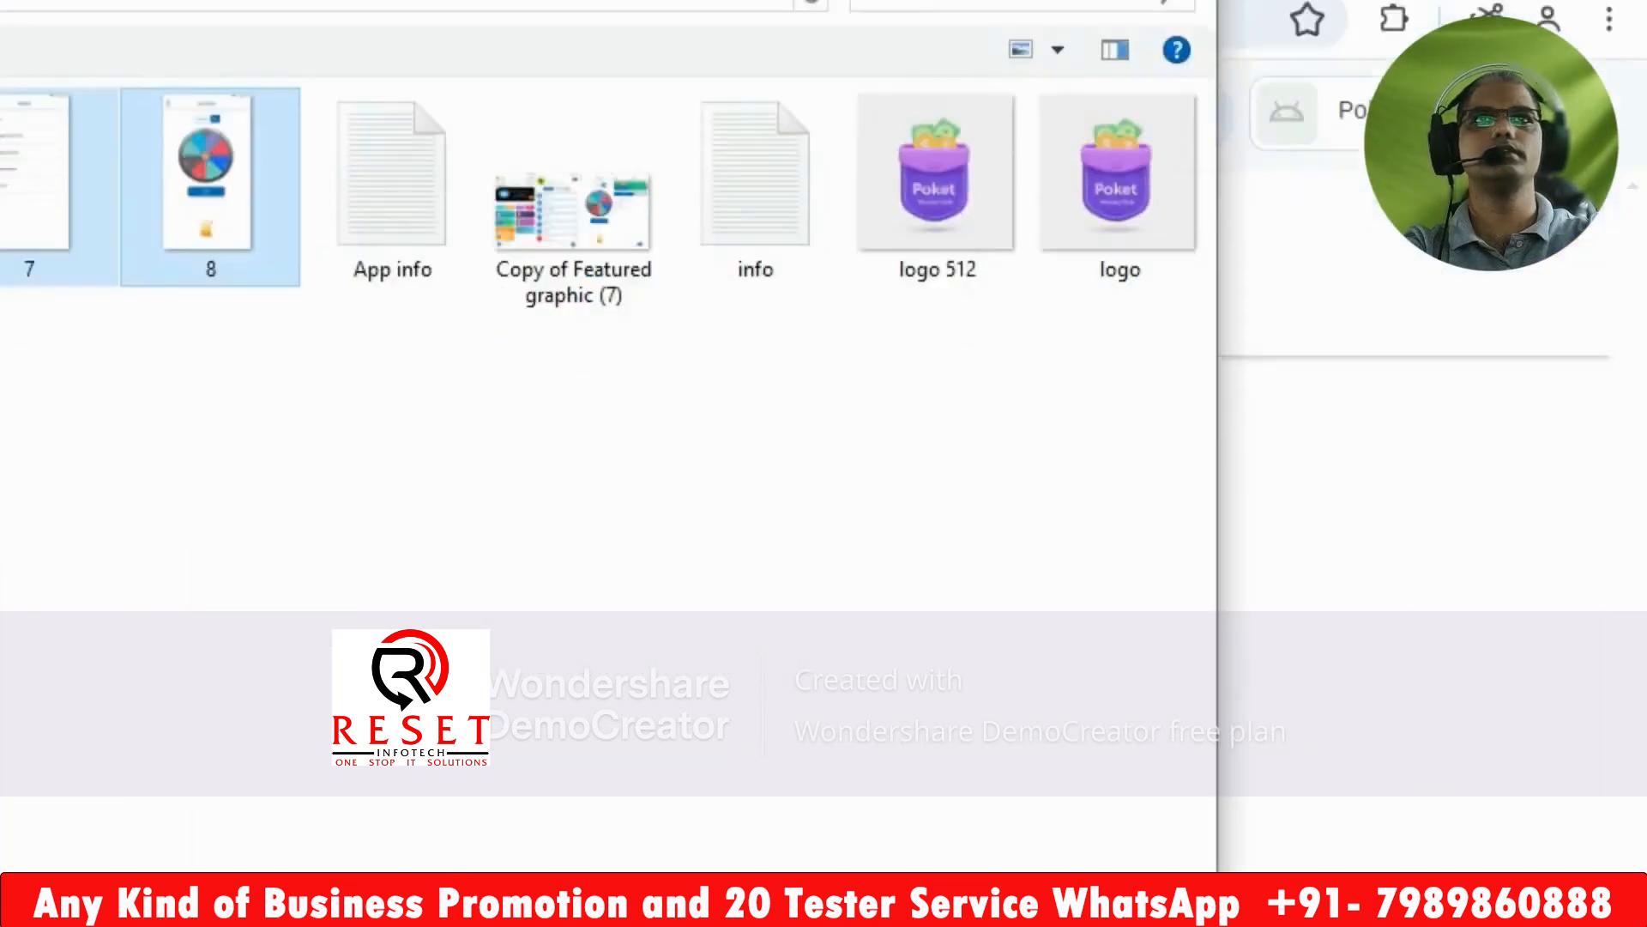
{"action": "left_click", "coordinate": [875, 882]}
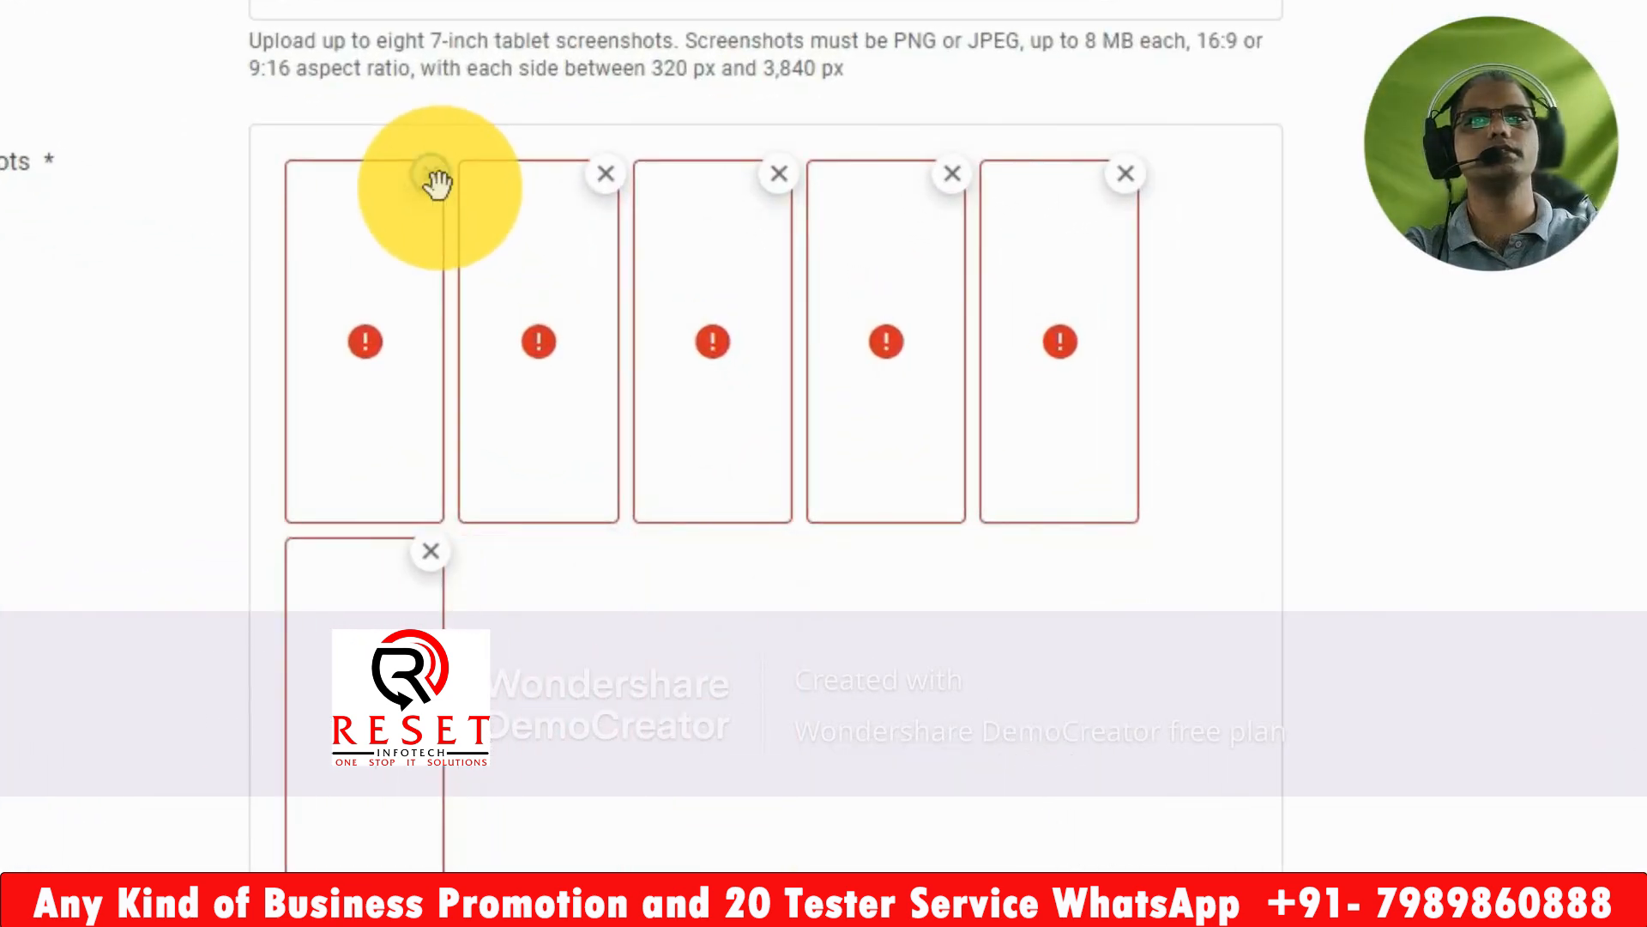
- Remove all the rejected images from the 10-inch tablet screenshots
{"action": "left_click", "coordinate": [432, 176]}
{"action": "left_click", "coordinate": [483, 178]}
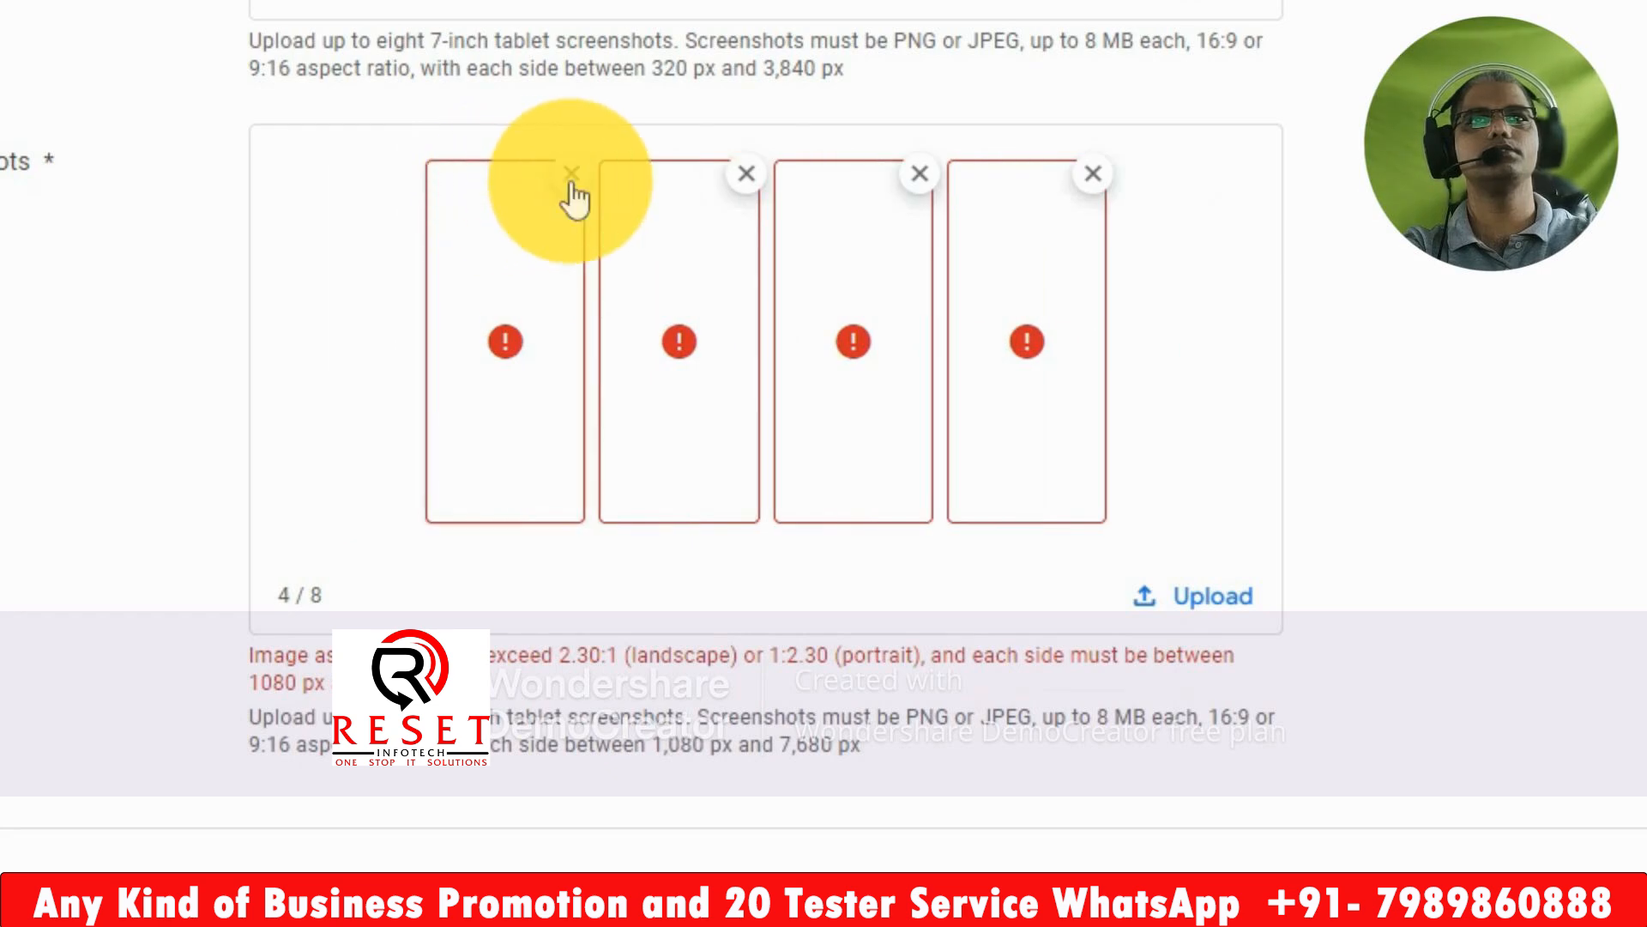
{"action": "left_click", "coordinate": [569, 176]}
{"action": "left_click", "coordinate": [661, 174]}
{"action": "left_click", "coordinate": [743, 175]}
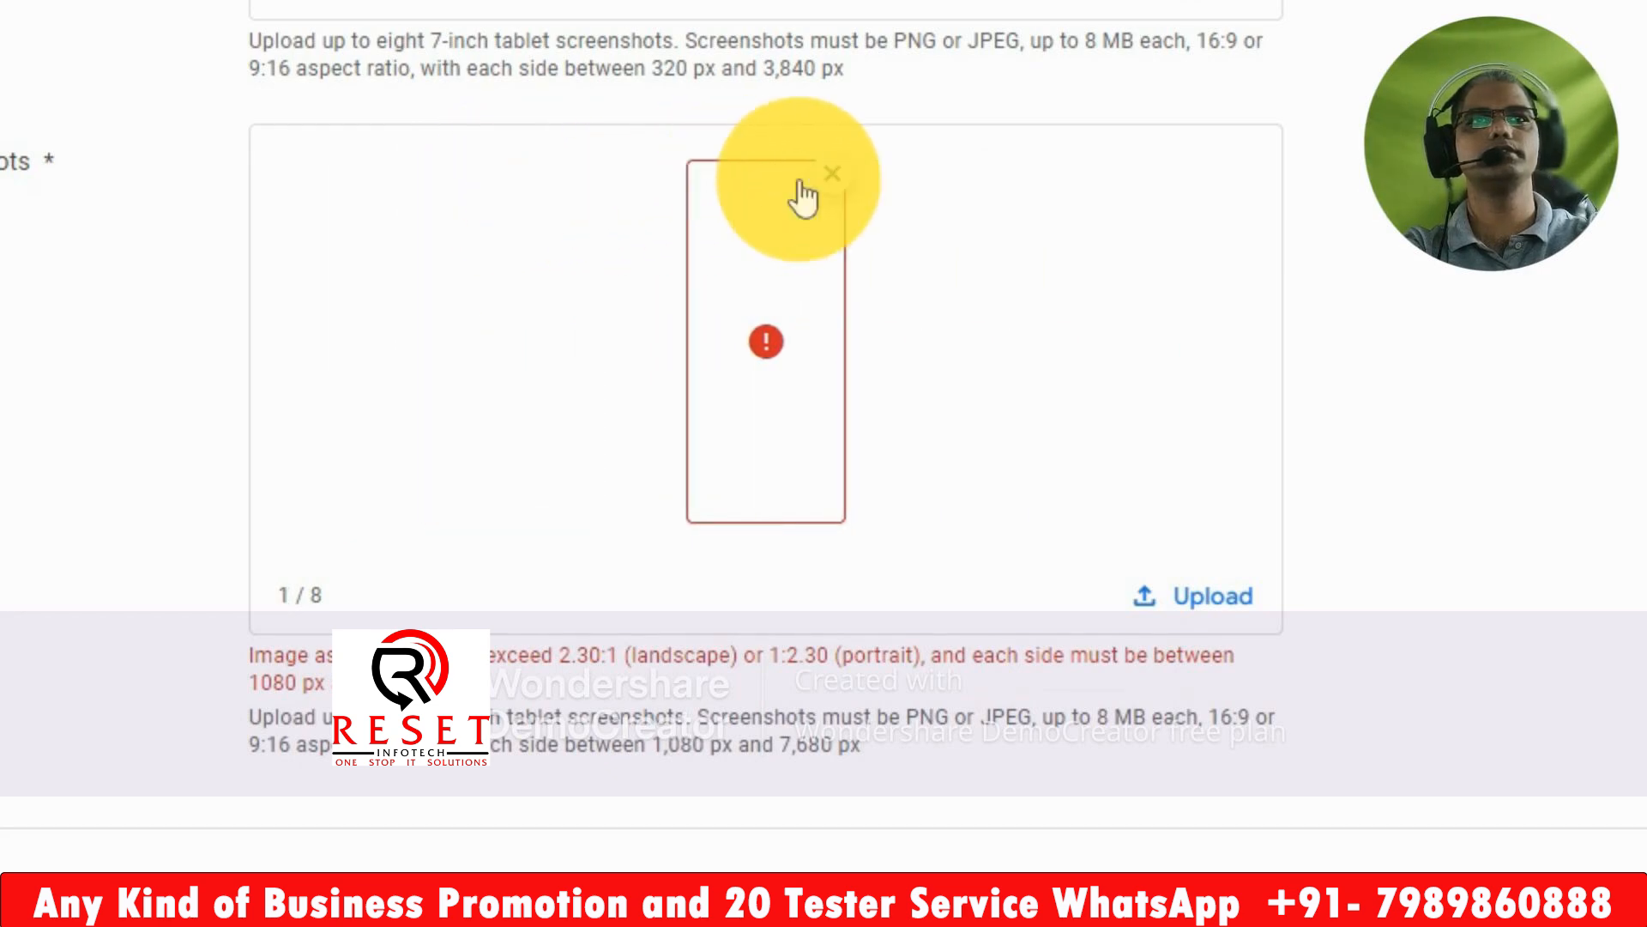
{"action": "left_click", "coordinate": [836, 174]}
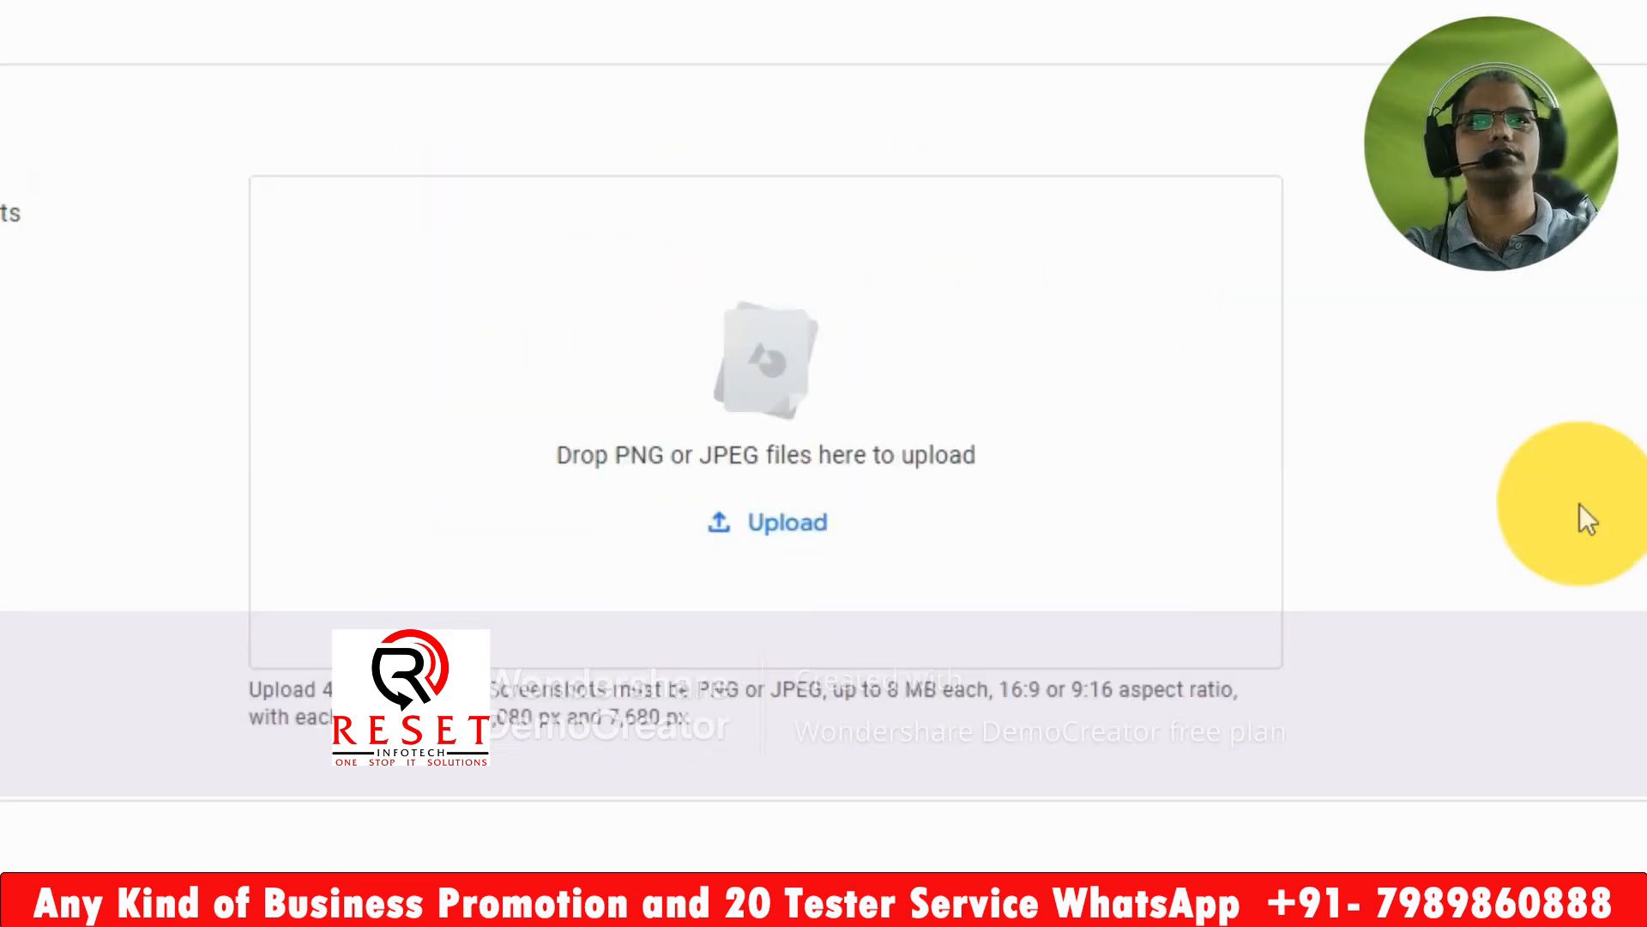
- Try to upload the eight numbered app screenshots as Chromebook screenshots
{"action": "left_click", "coordinate": [776, 519]}
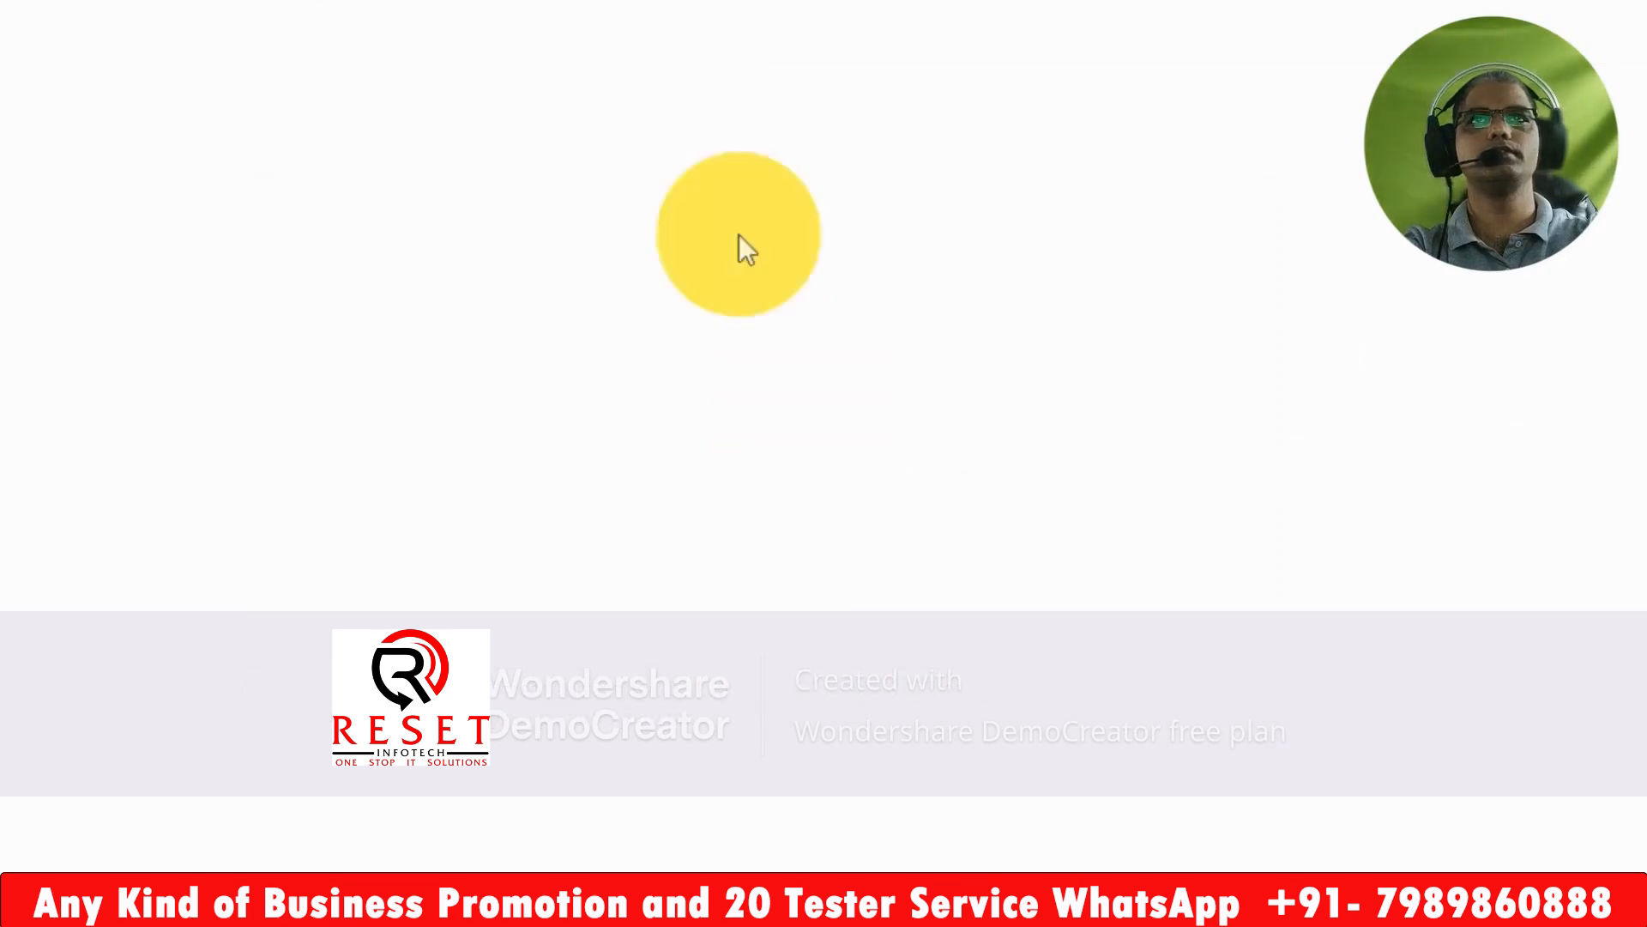
{"action": "left_click", "coordinate": [542, 259]}
{"action": "double_click", "coordinate": [394, 324]}
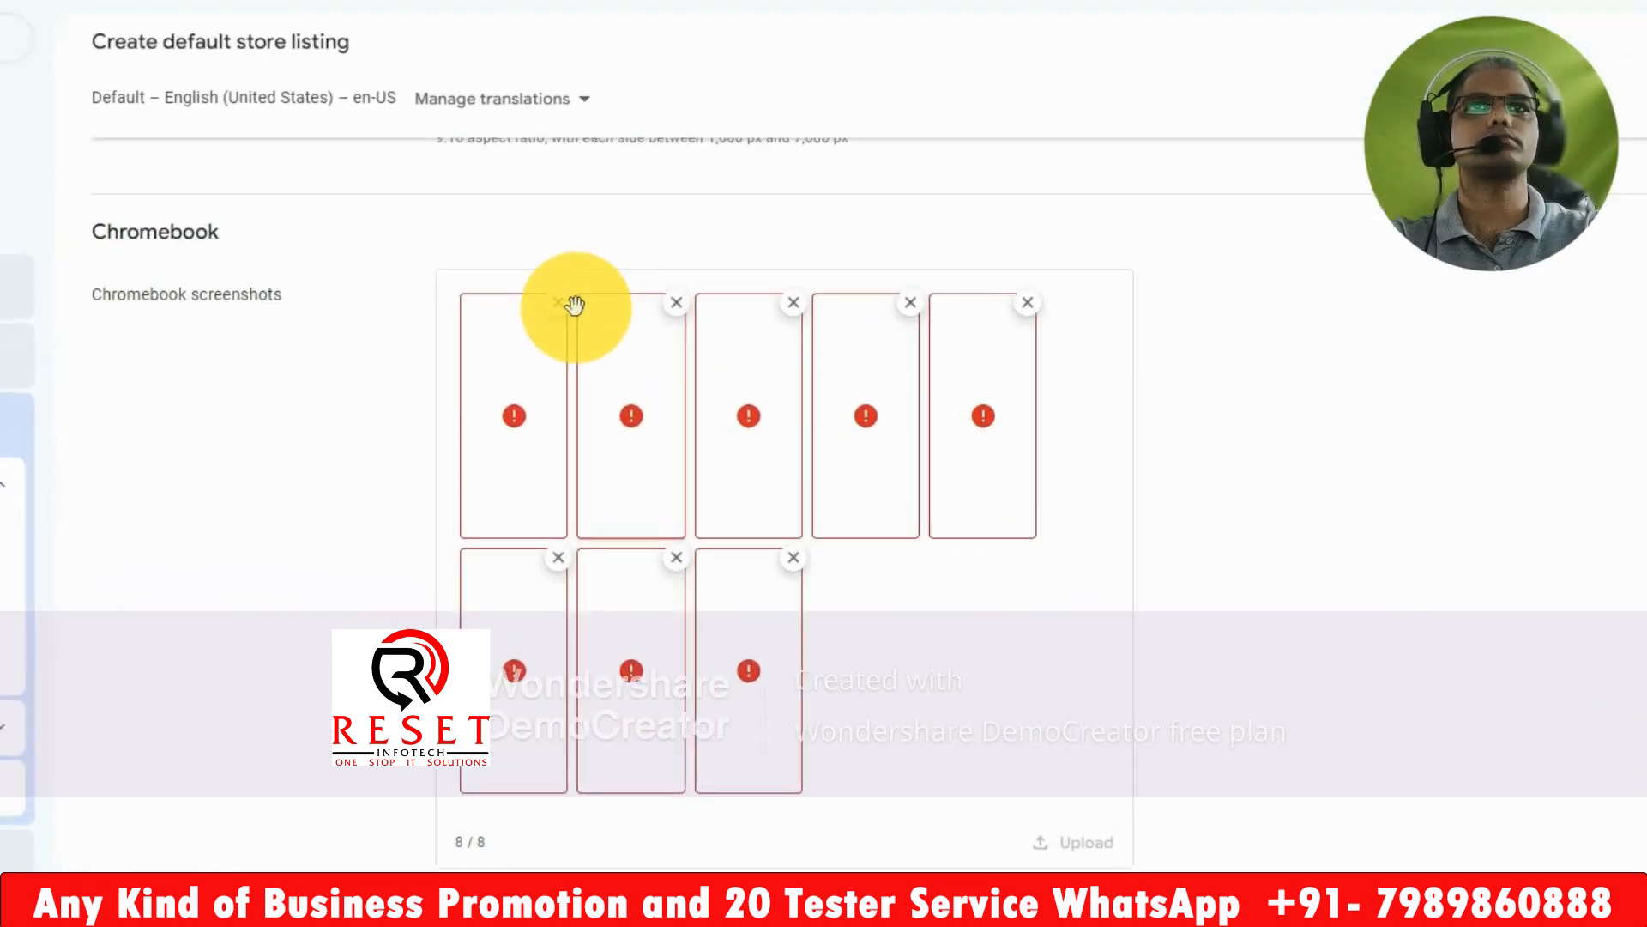
- Remove all the rejected images from the Chromebook screenshots
{"action": "left_click", "coordinate": [564, 304]}
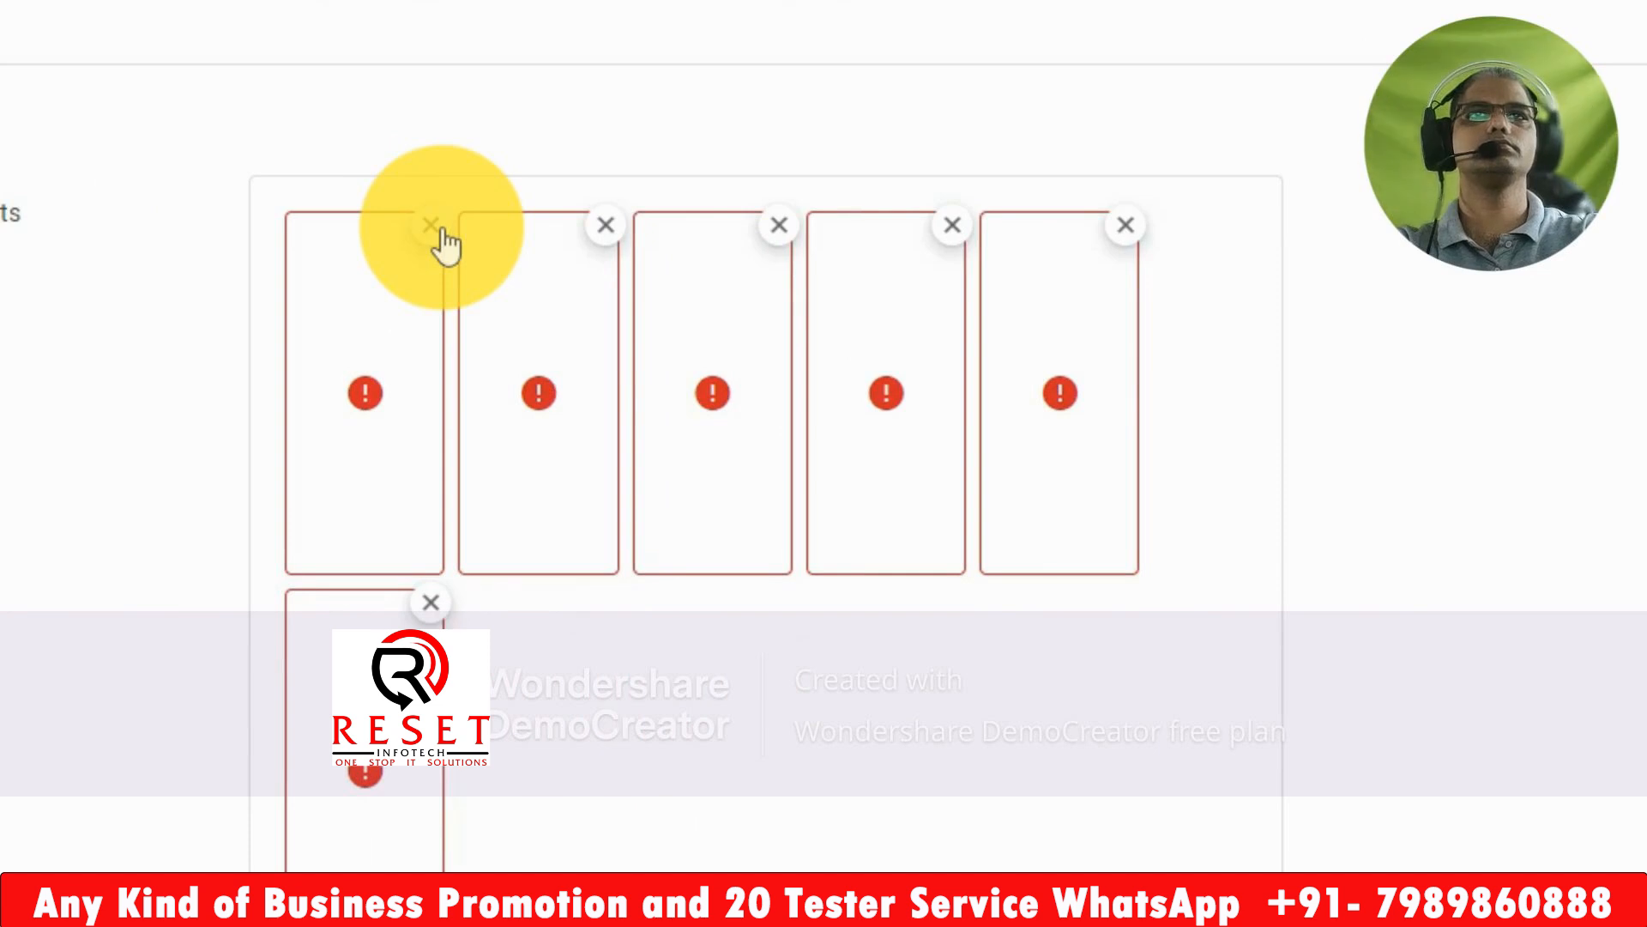
{"action": "left_click", "coordinate": [432, 225]}
{"action": "left_click", "coordinate": [485, 226]}
{"action": "left_click", "coordinate": [571, 226]}
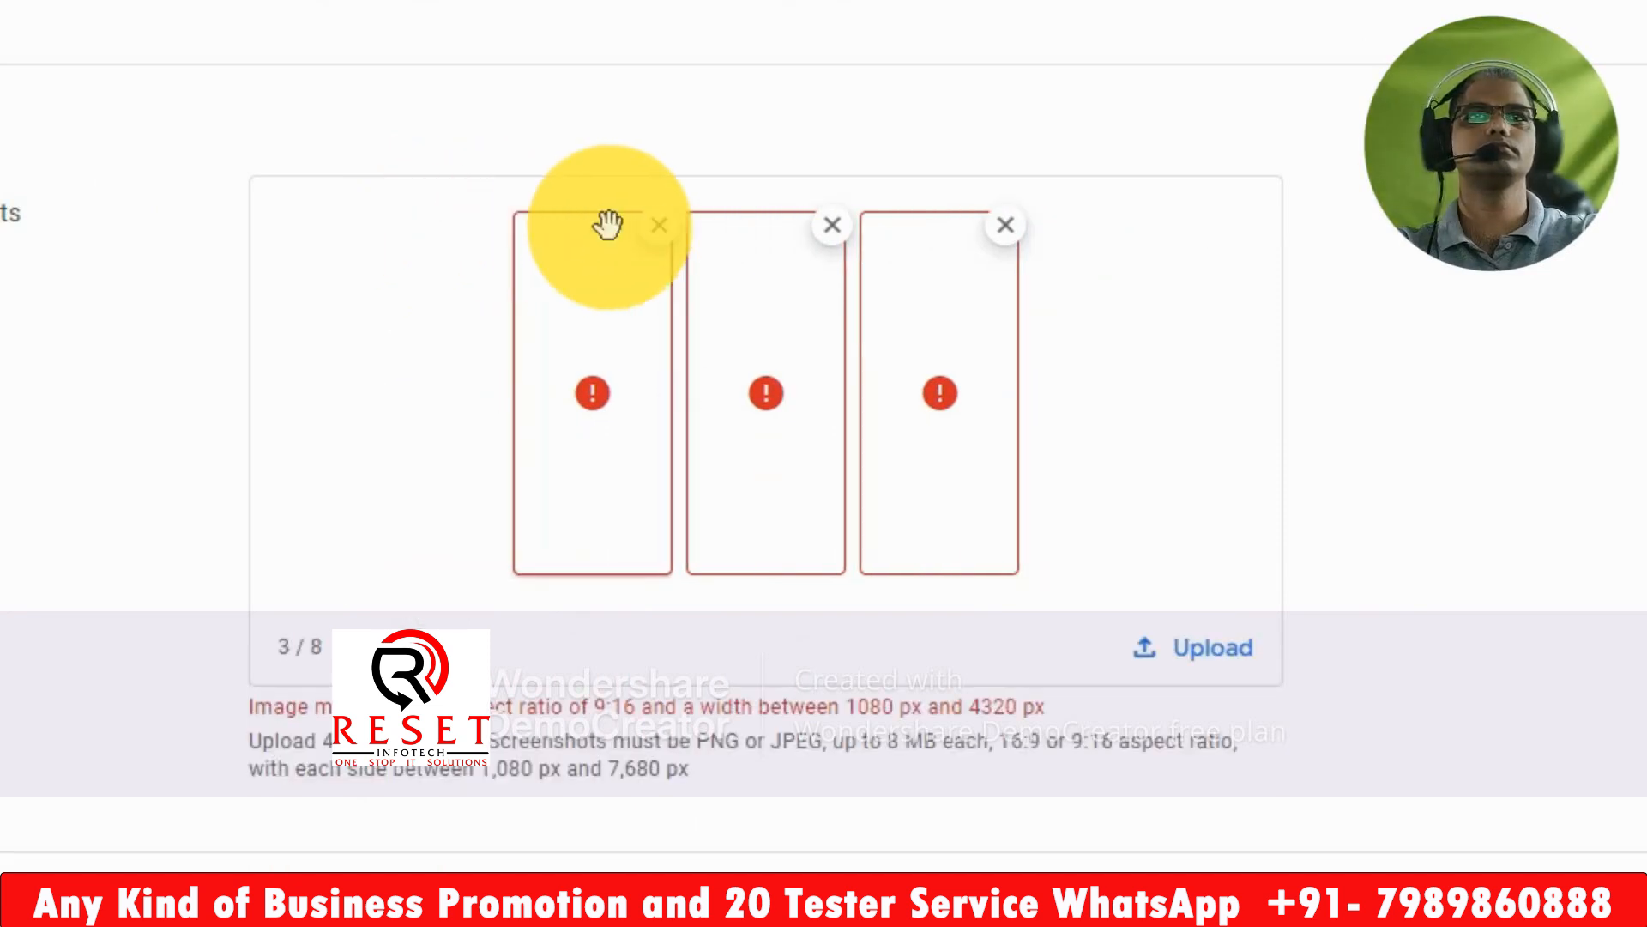
{"action": "left_click", "coordinate": [659, 227]}
{"action": "left_click", "coordinate": [746, 226]}
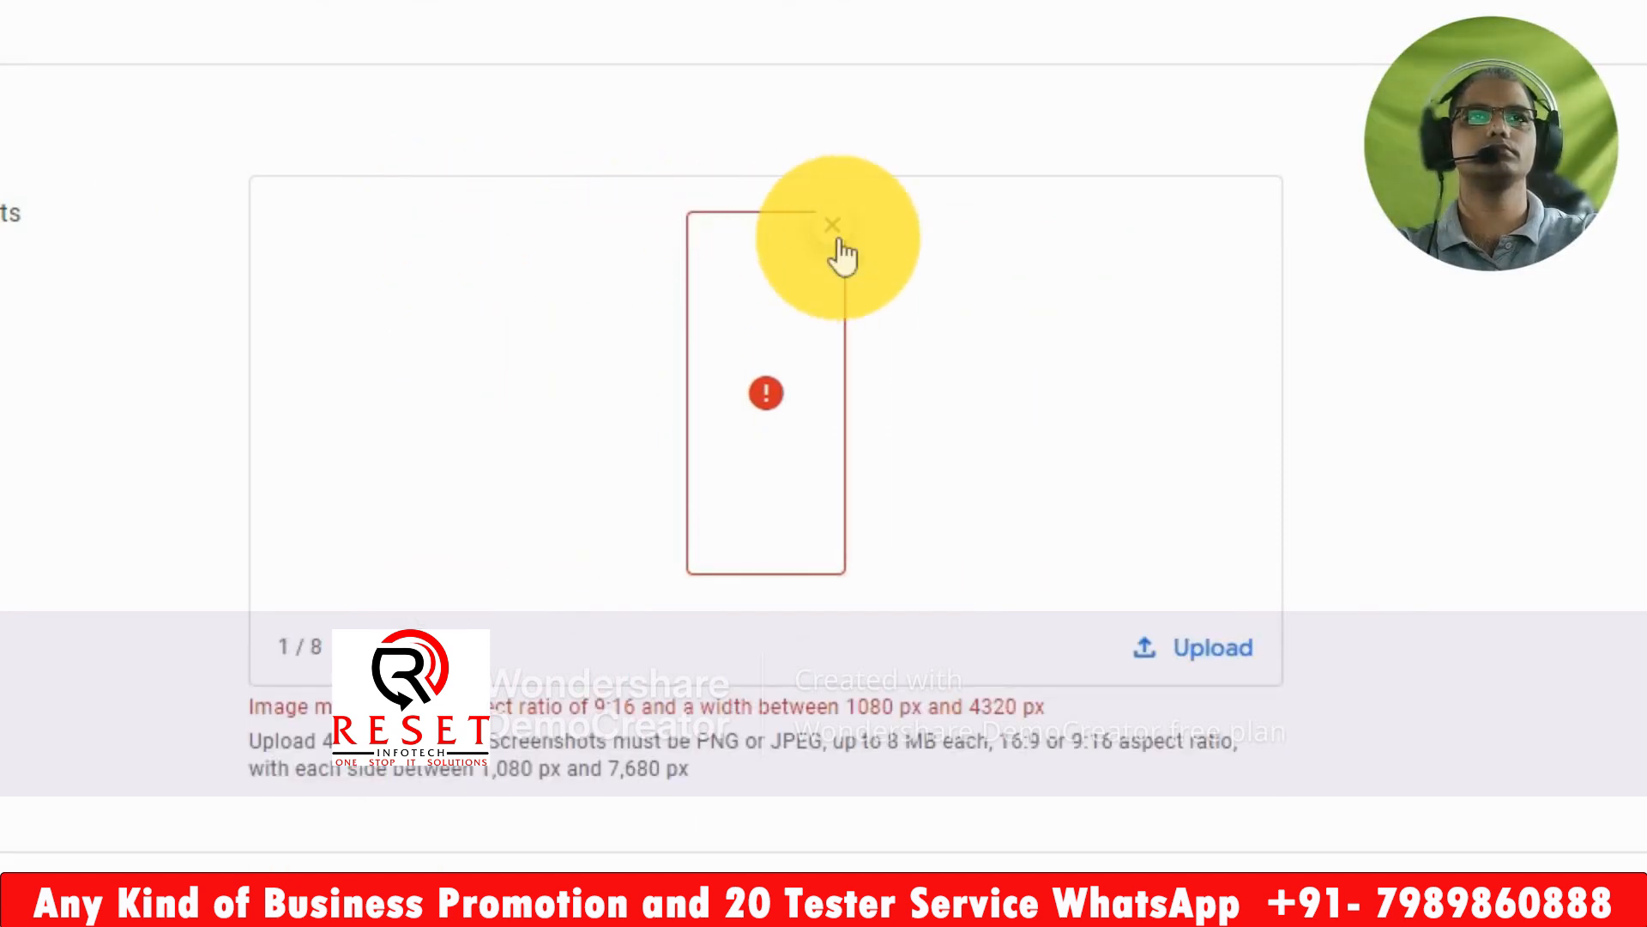
{"action": "left_click", "coordinate": [833, 226]}
- Save the default store listing, return to the store listings overview and dismiss its introduction message
{"action": "scroll", "coordinate": [1544, 901], "scroll_direction": "down", "scroll_amount": 5}
{"action": "scroll", "coordinate": [1544, 901], "scroll_direction": "down", "scroll_amount": 3}
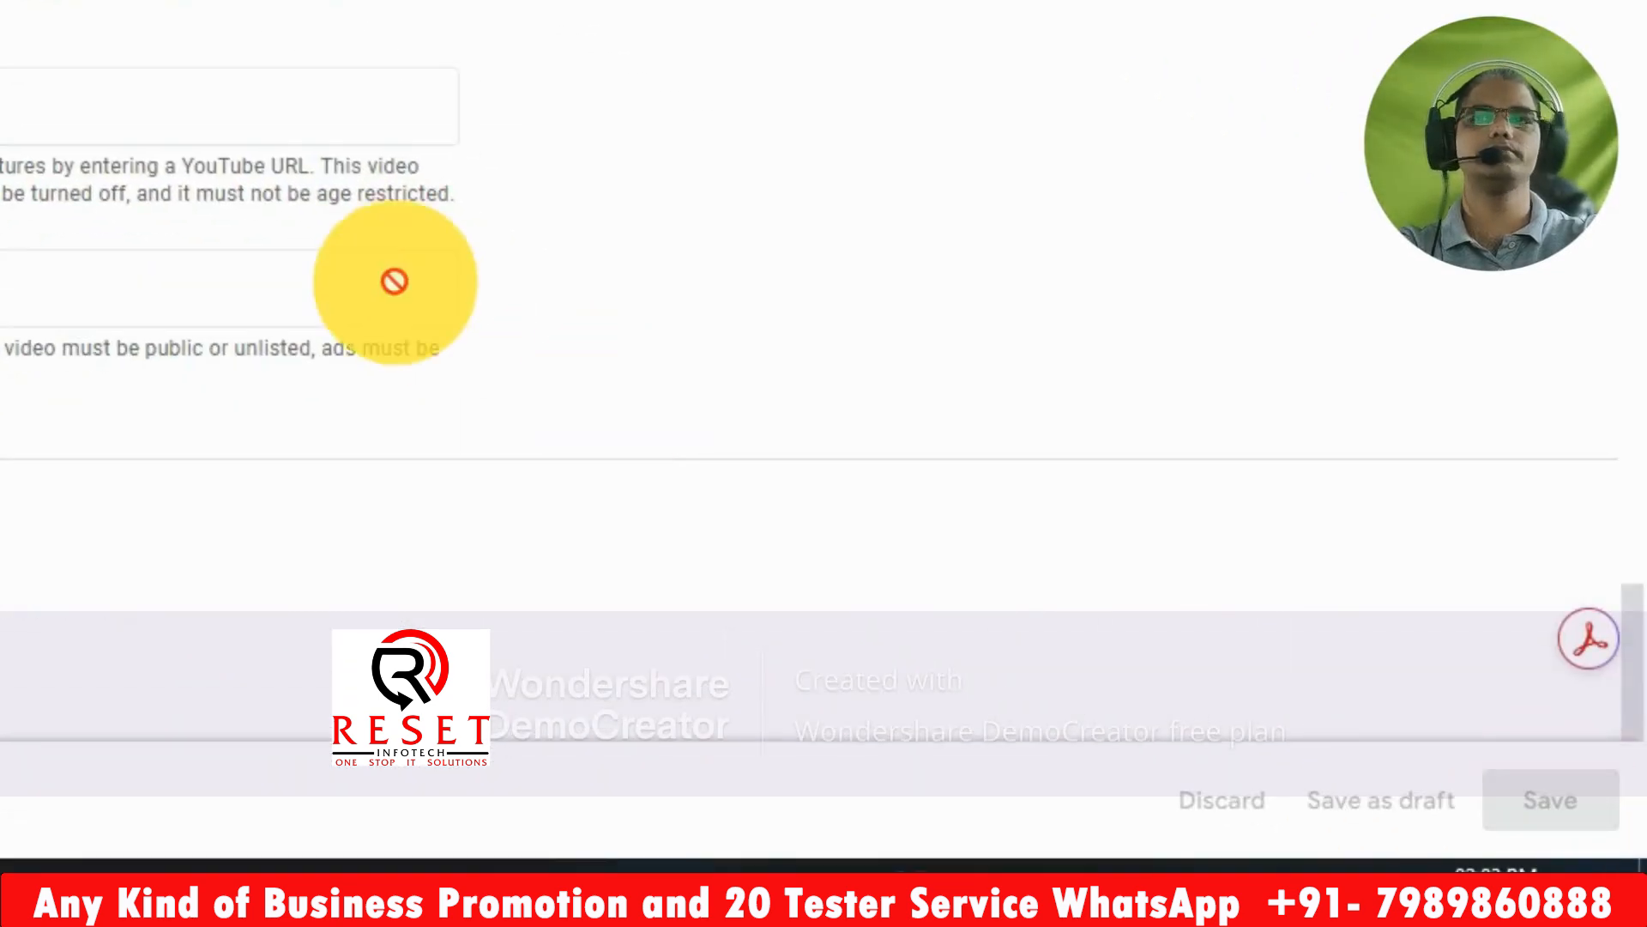
{"action": "scroll", "coordinate": [324, 246], "scroll_direction": "up", "scroll_amount": 5}
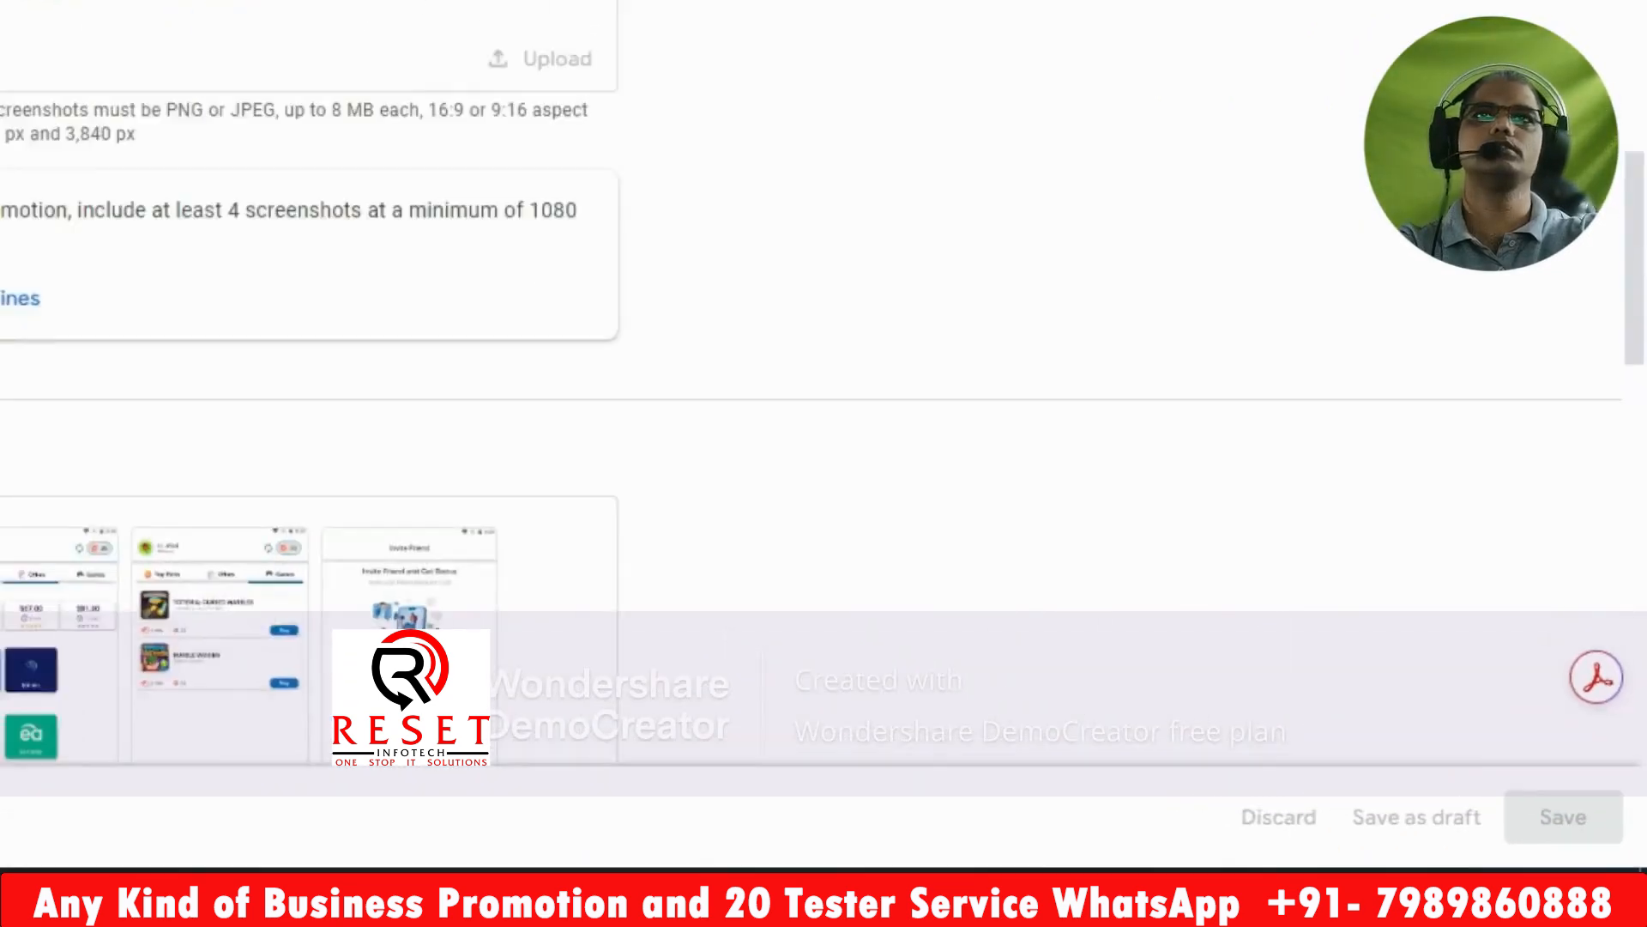
{"action": "scroll", "coordinate": [247, 416], "scroll_direction": "up", "scroll_amount": 15}
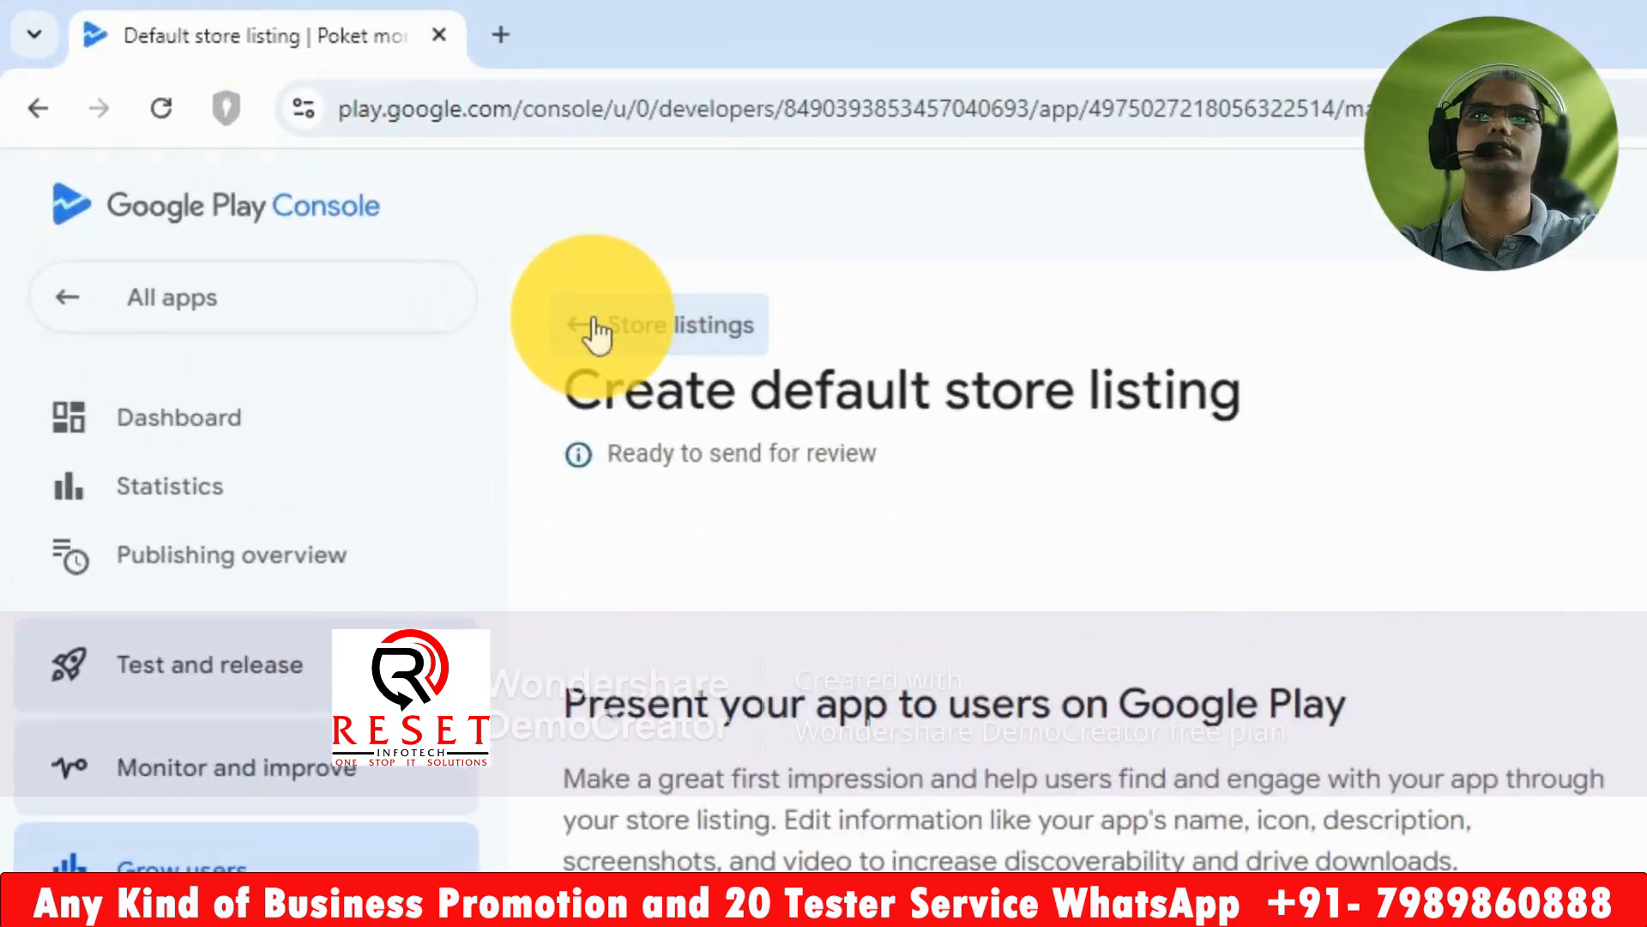
{"action": "left_click", "coordinate": [382, 203]}
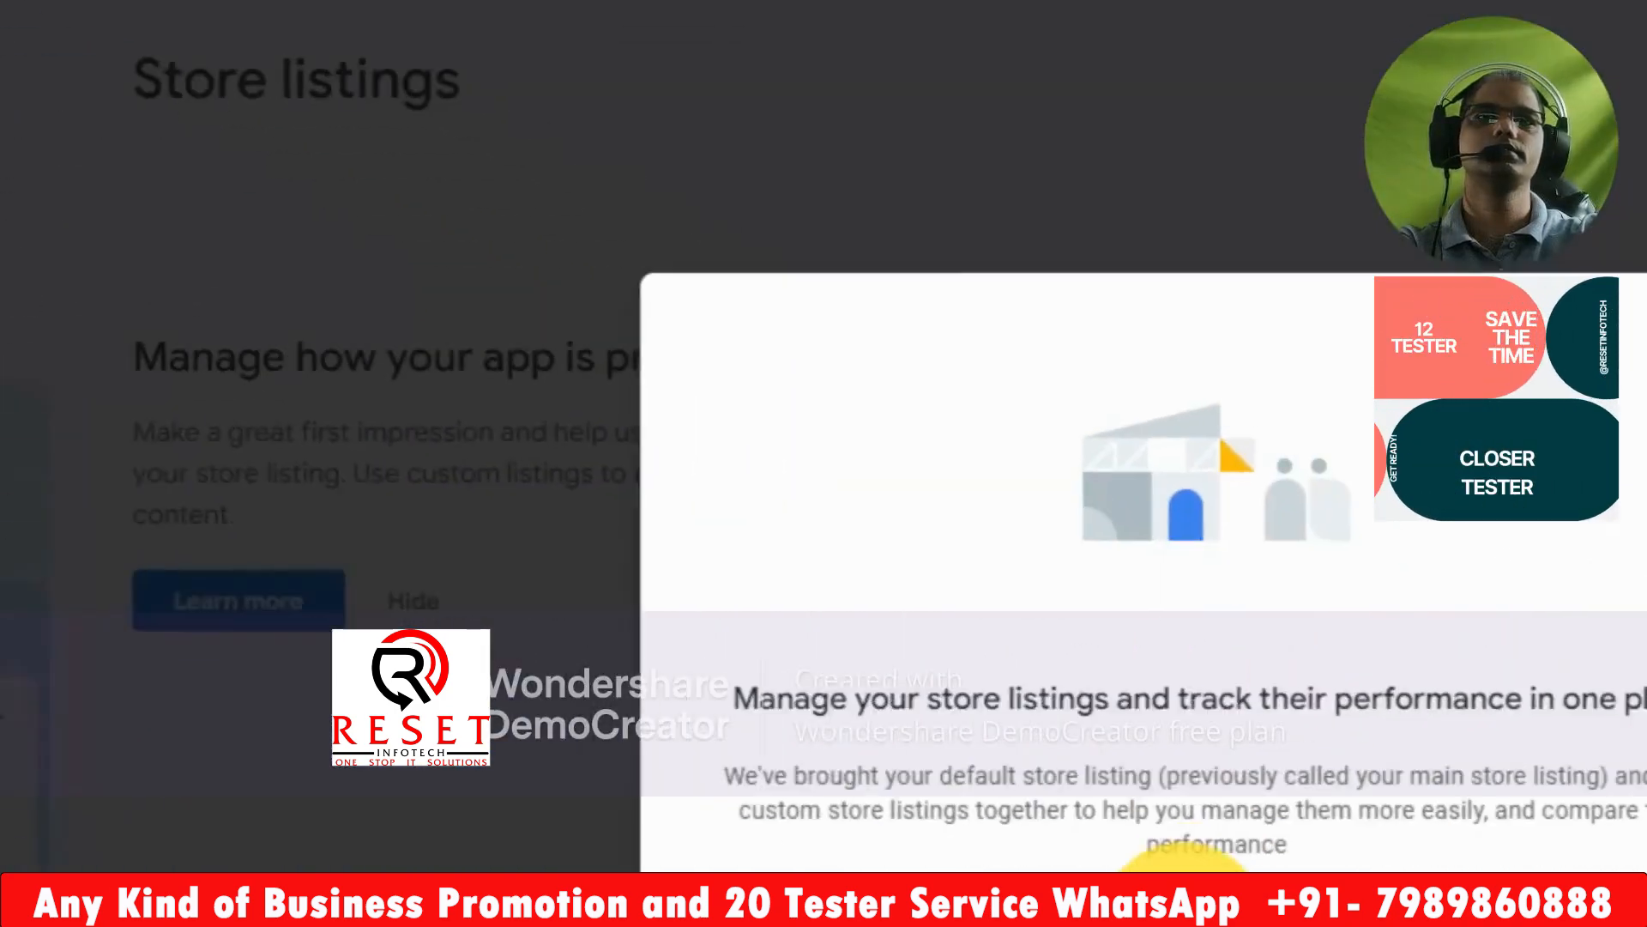
{"action": "left_click", "coordinate": [789, 728]}
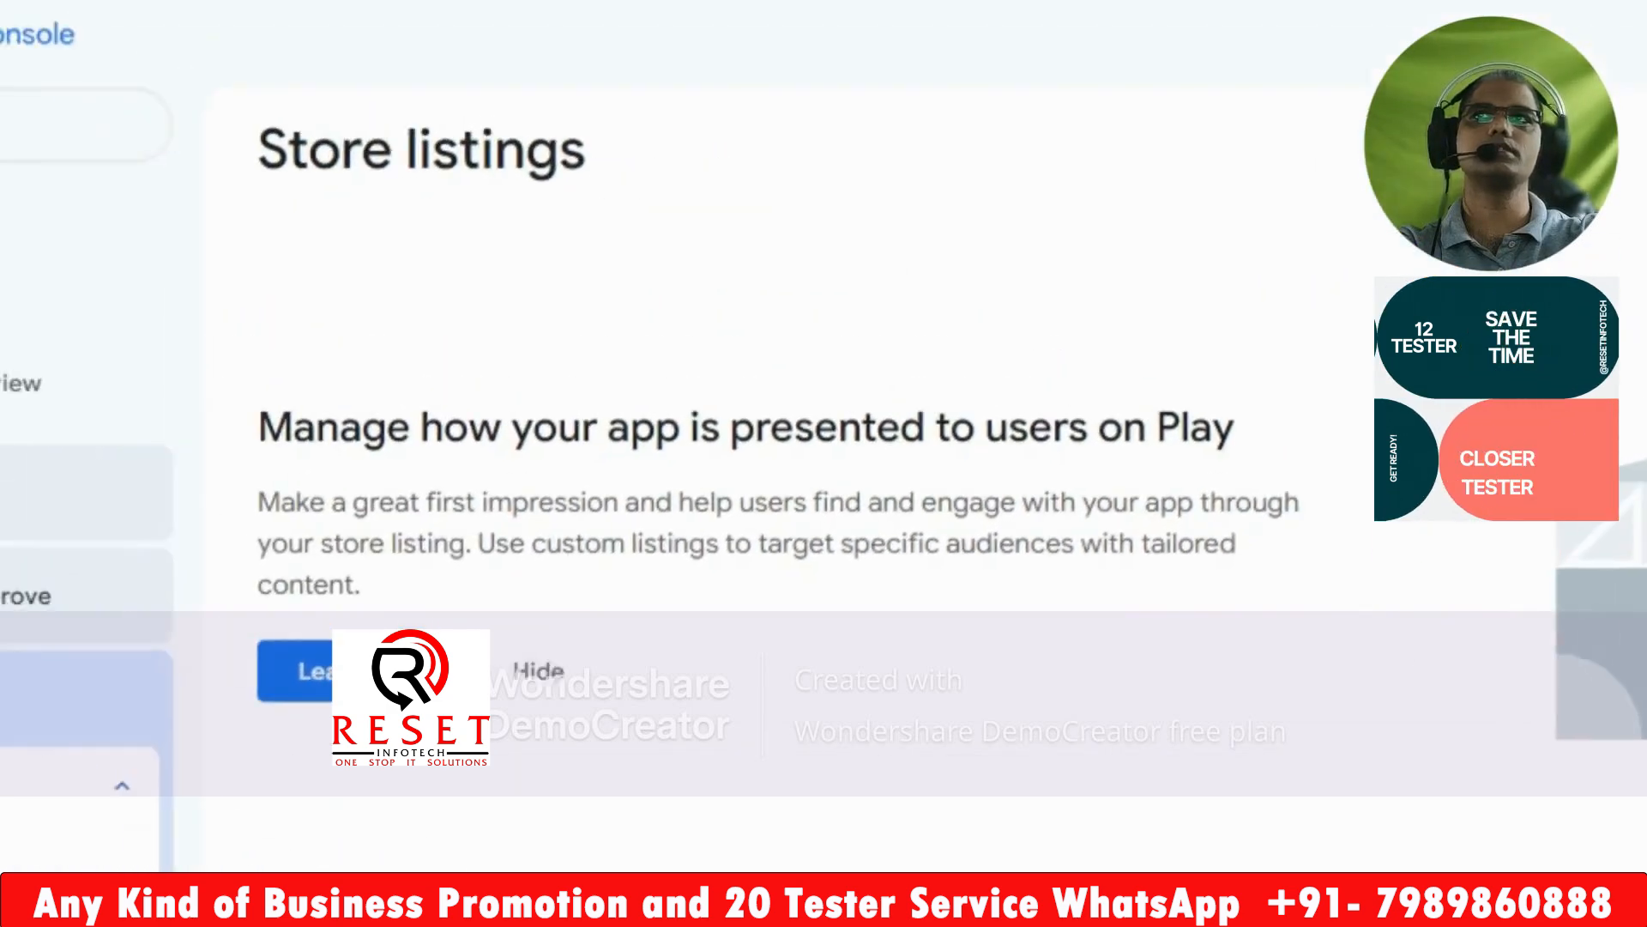
- Open the draft app's dashboard from the list of all apps and expand its closed testing tasks
{"action": "left_click", "coordinate": [176, 324]}
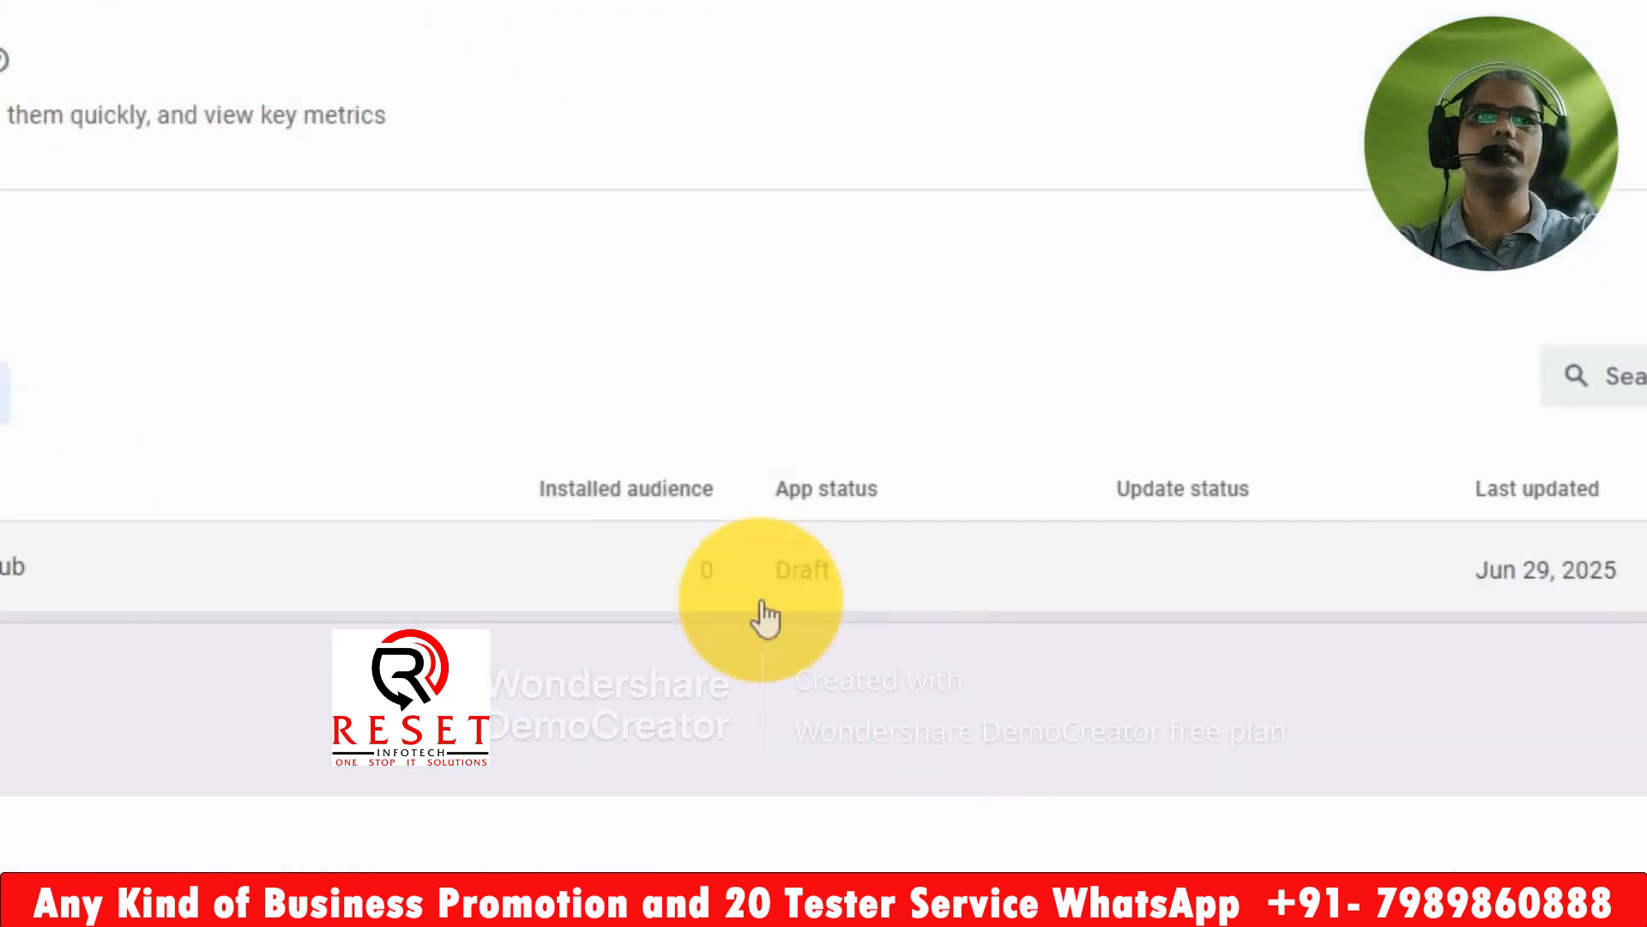
{"action": "left_click", "coordinate": [761, 616]}
{"action": "scroll", "coordinate": [760, 600], "scroll_direction": "down", "scroll_amount": 5}
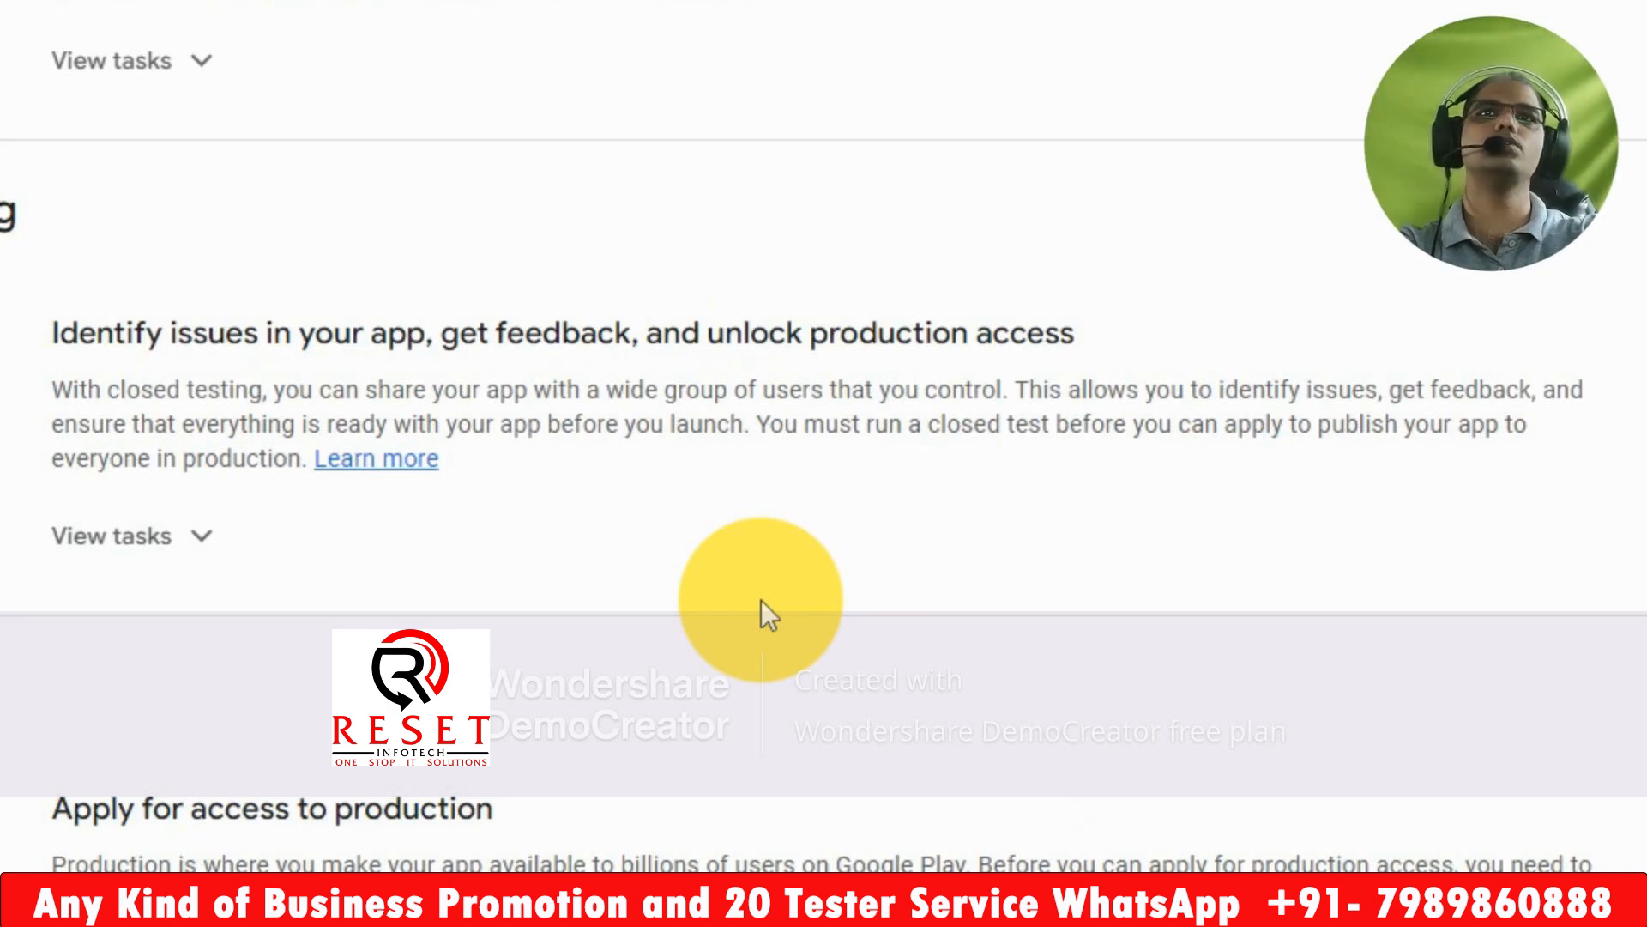
{"action": "left_click", "coordinate": [163, 538]}
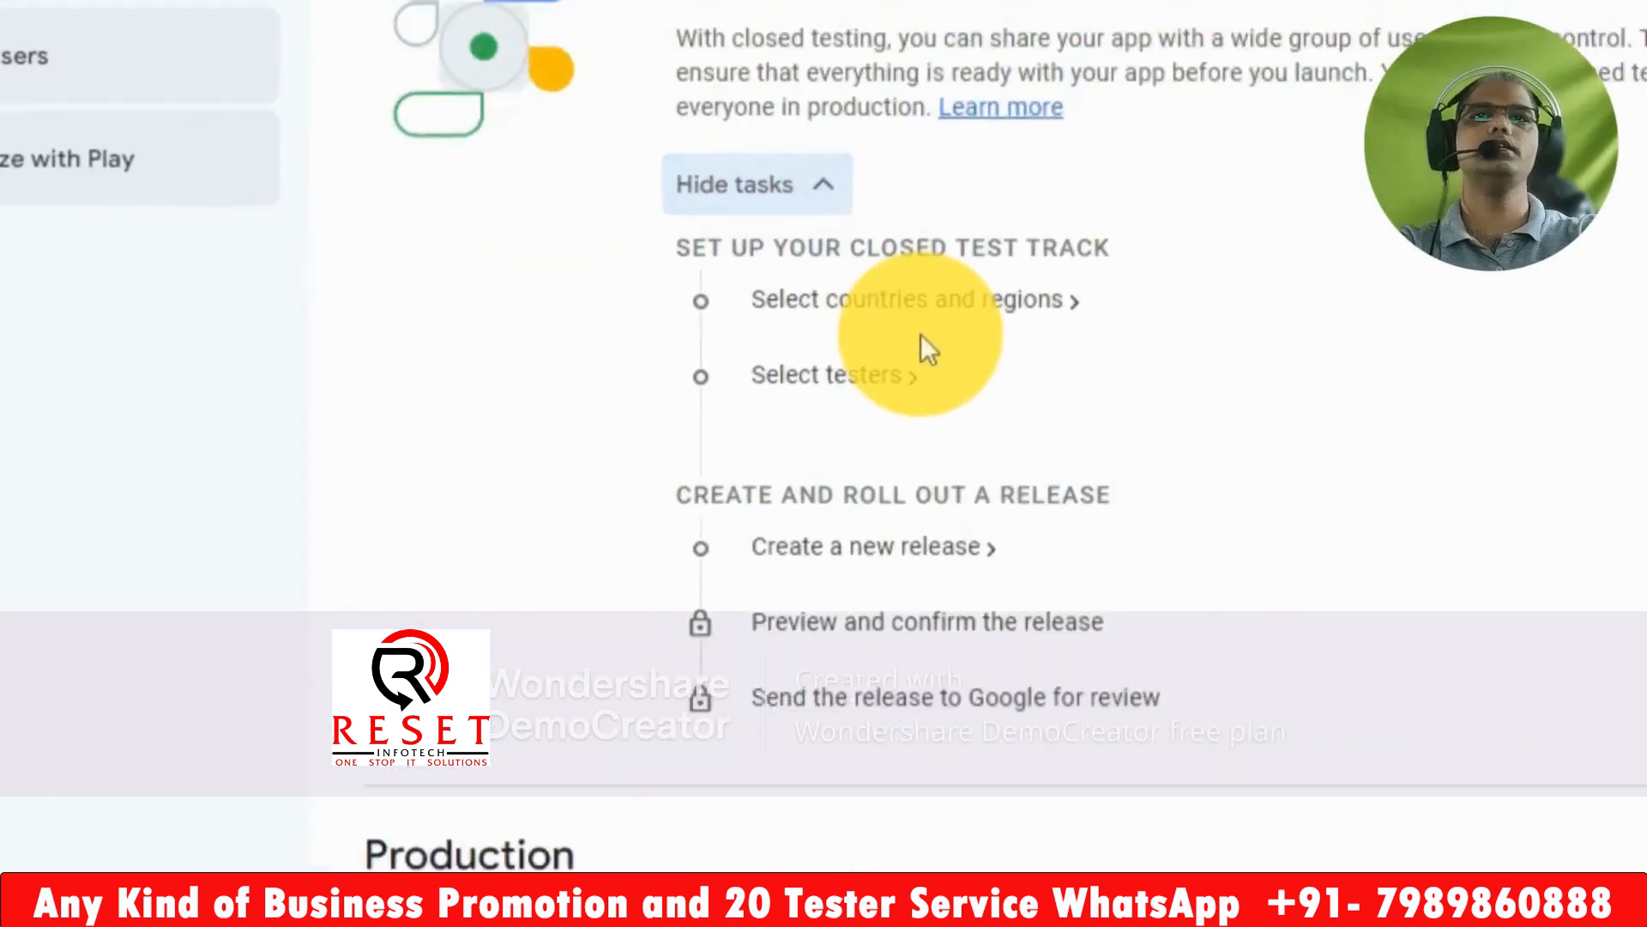
- Add all countries and regions to the closed testing track and save the selection
{"action": "left_click", "coordinate": [302, 671]}
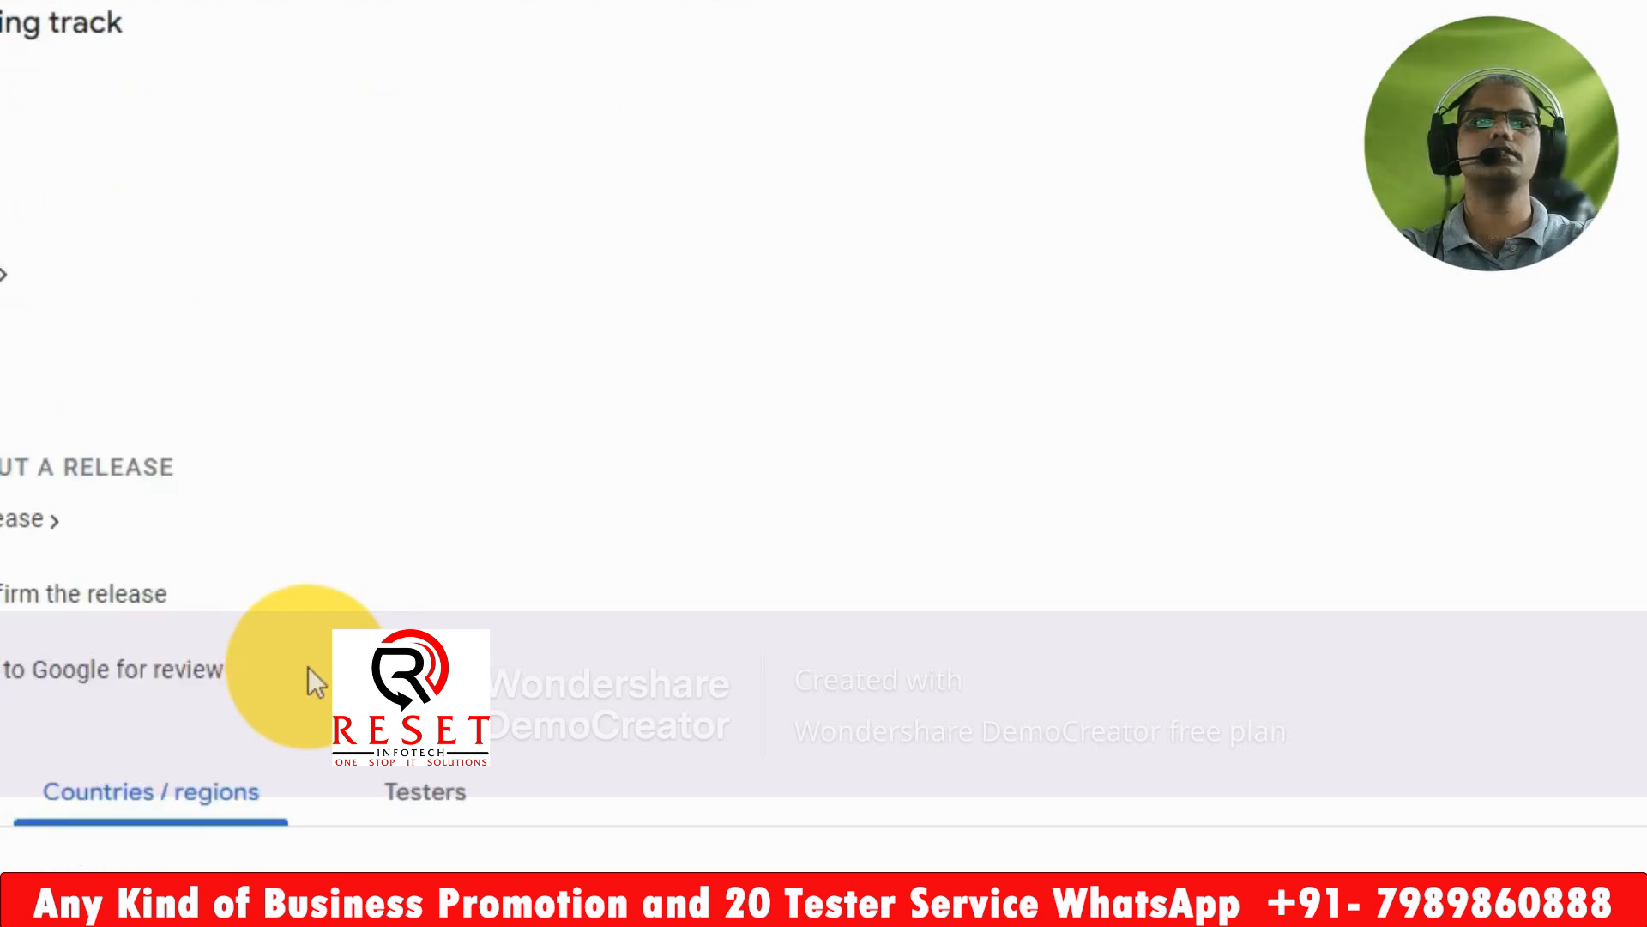
{"action": "left_click", "coordinate": [227, 837]}
{"action": "scroll", "coordinate": [823, 294], "scroll_direction": "down", "scroll_amount": 5}
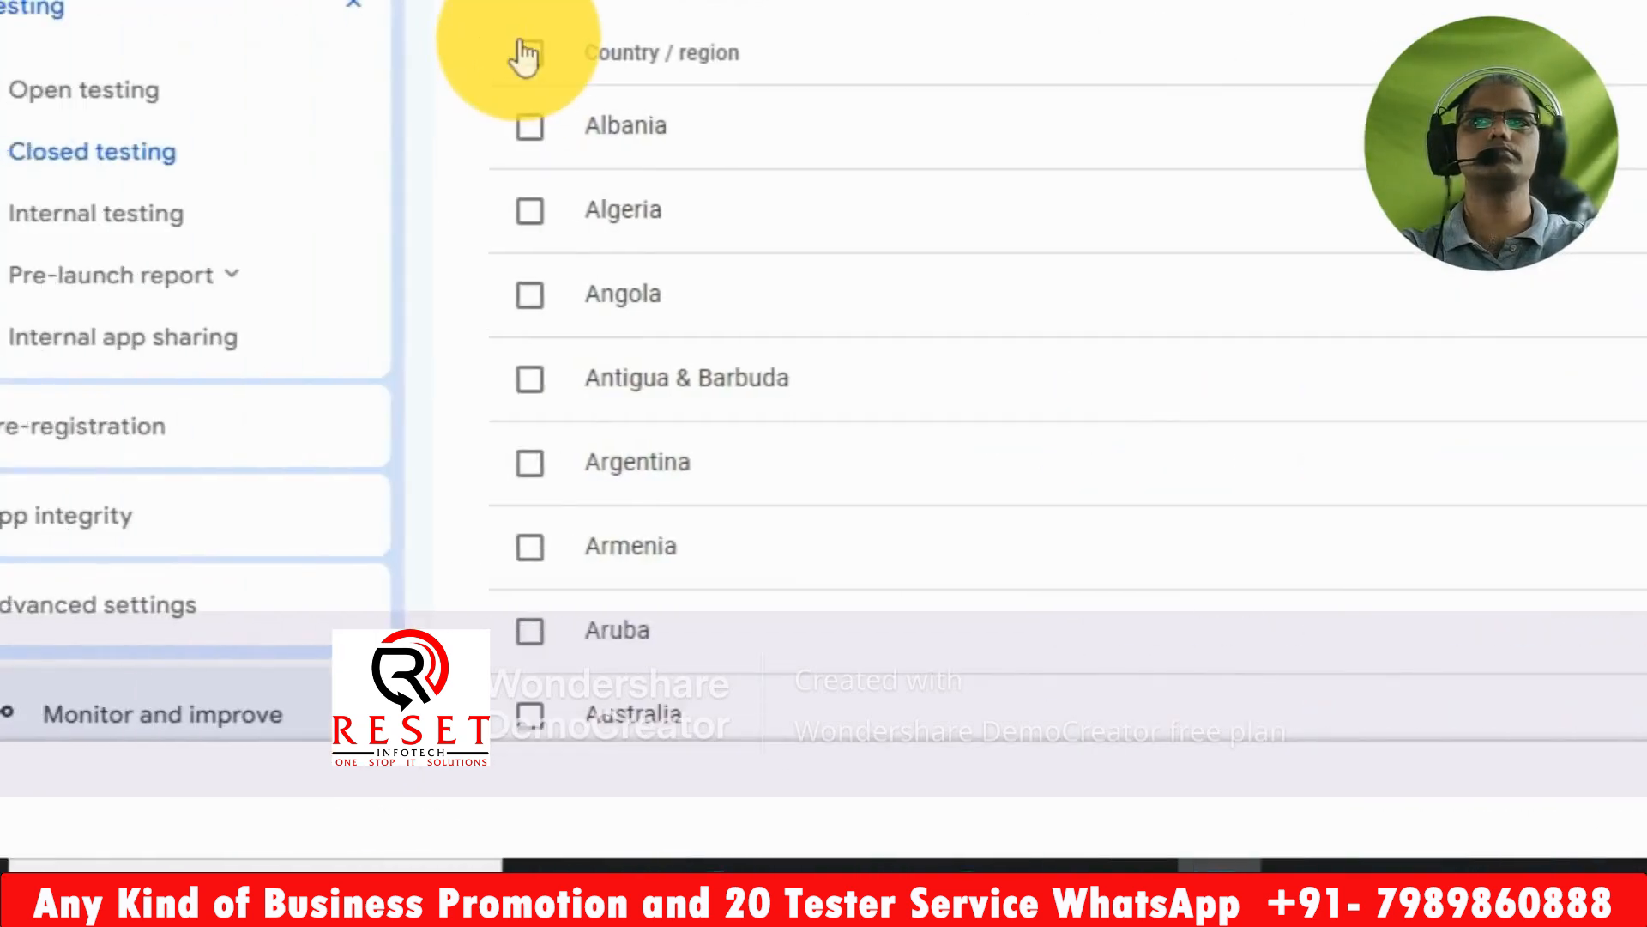
{"action": "left_click", "coordinate": [526, 51]}
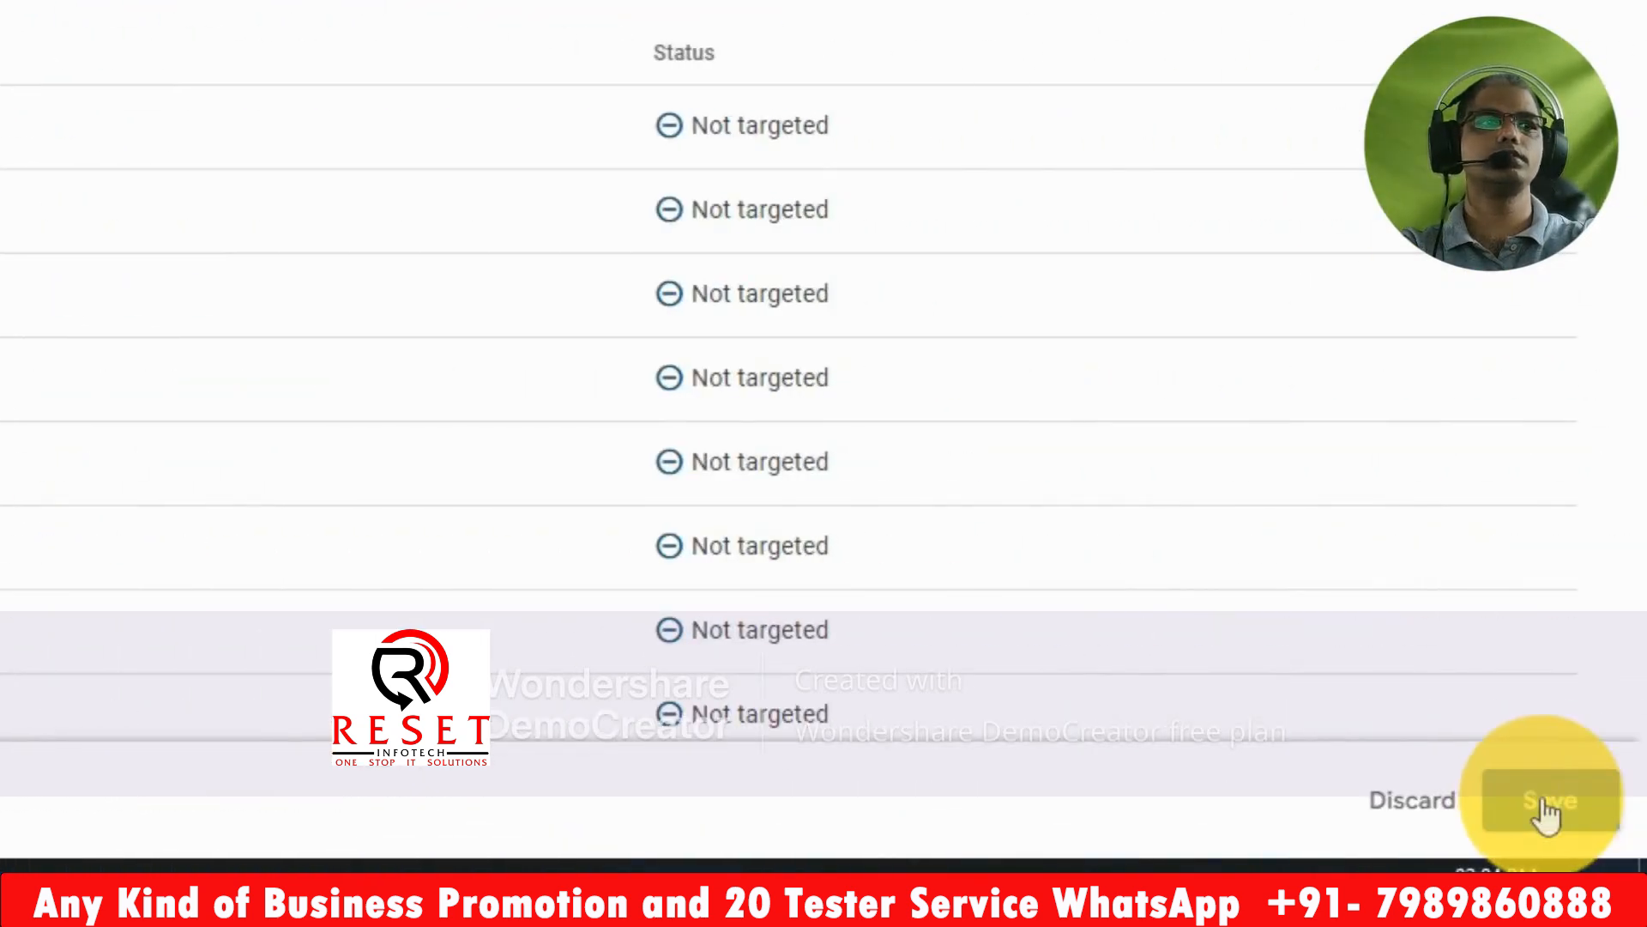
{"action": "left_click", "coordinate": [1544, 807]}
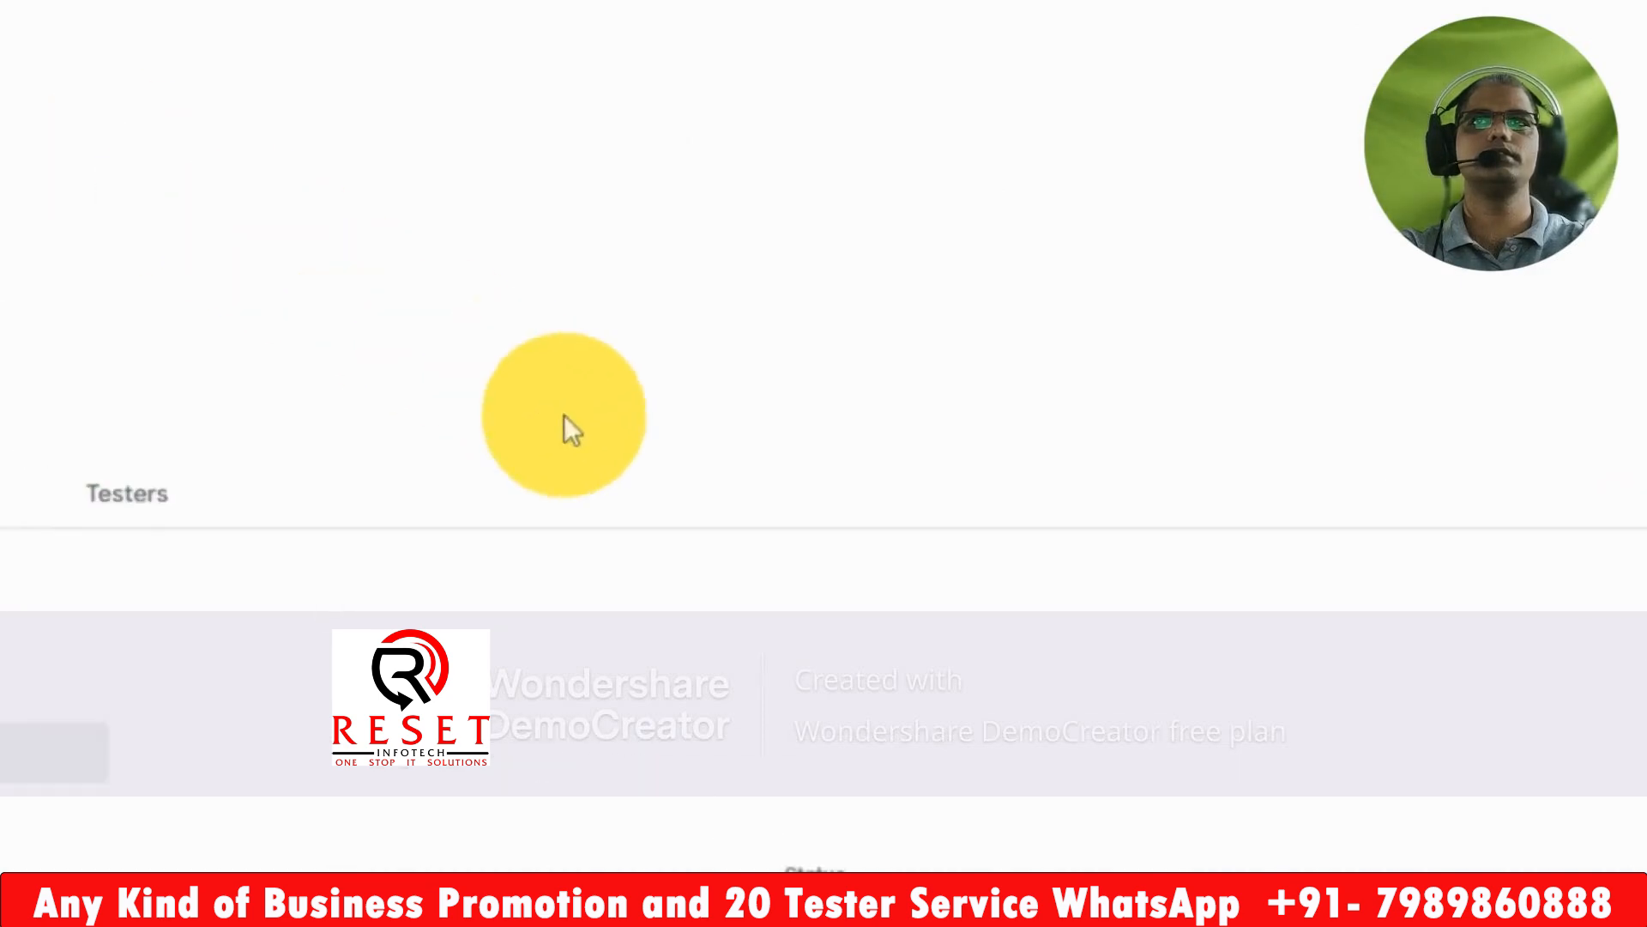
- Open the closed testing track's tester selection and start a new email list named tester
{"action": "left_click", "coordinate": [772, 681]}
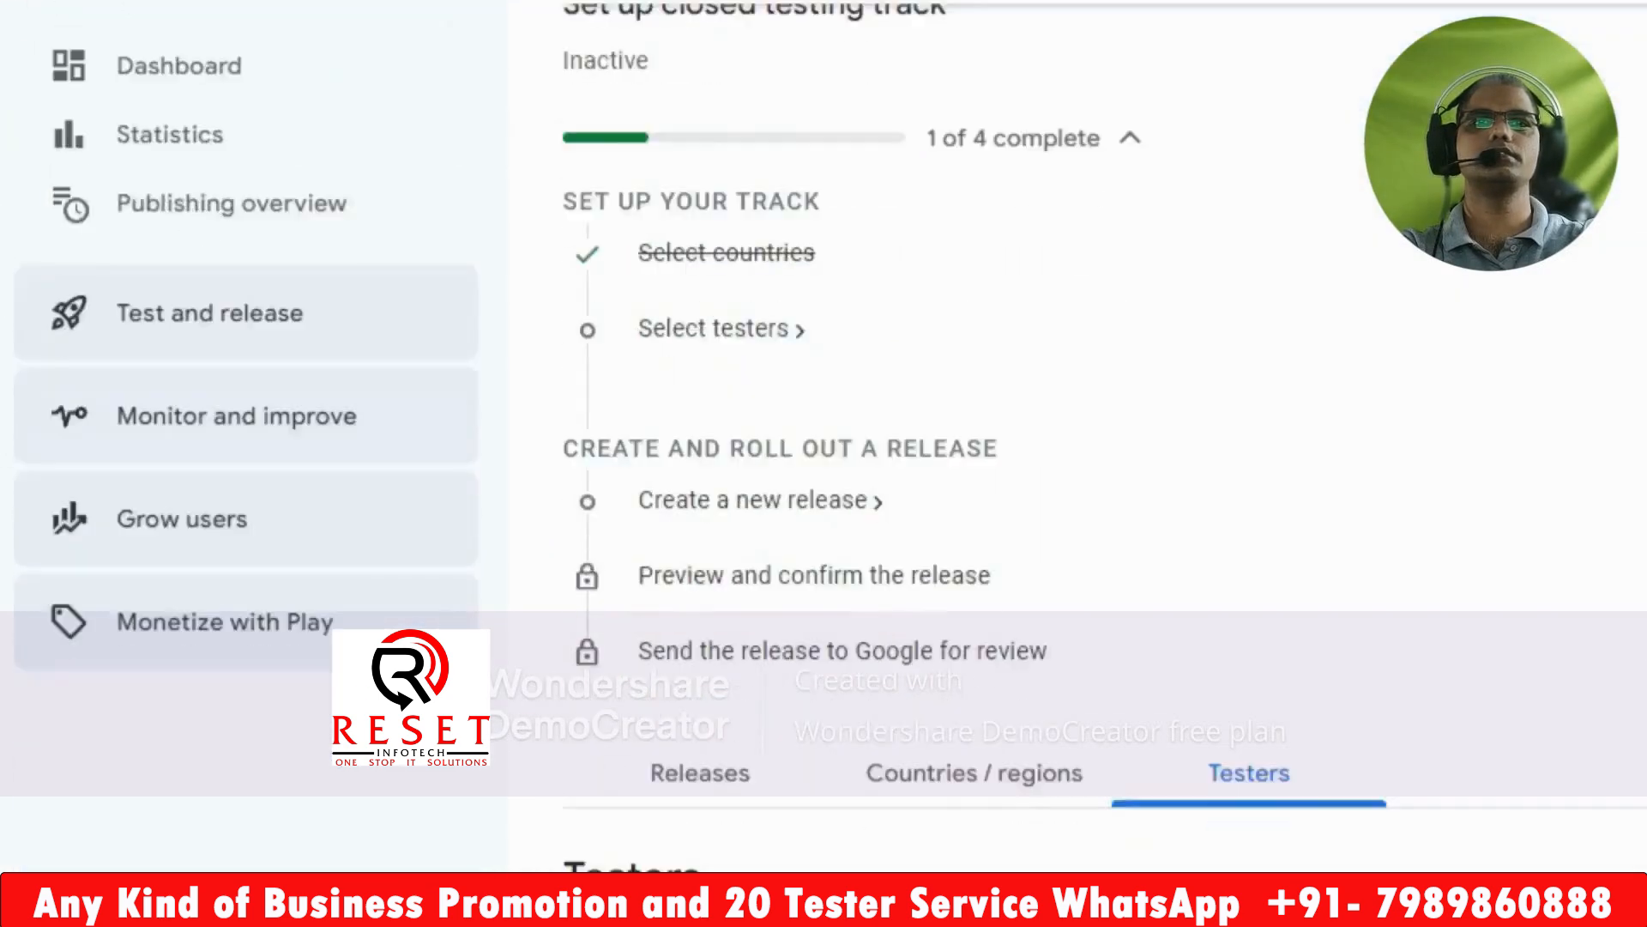
{"action": "left_click", "coordinate": [1619, 673]}
{"action": "left_click", "coordinate": [984, 616]}
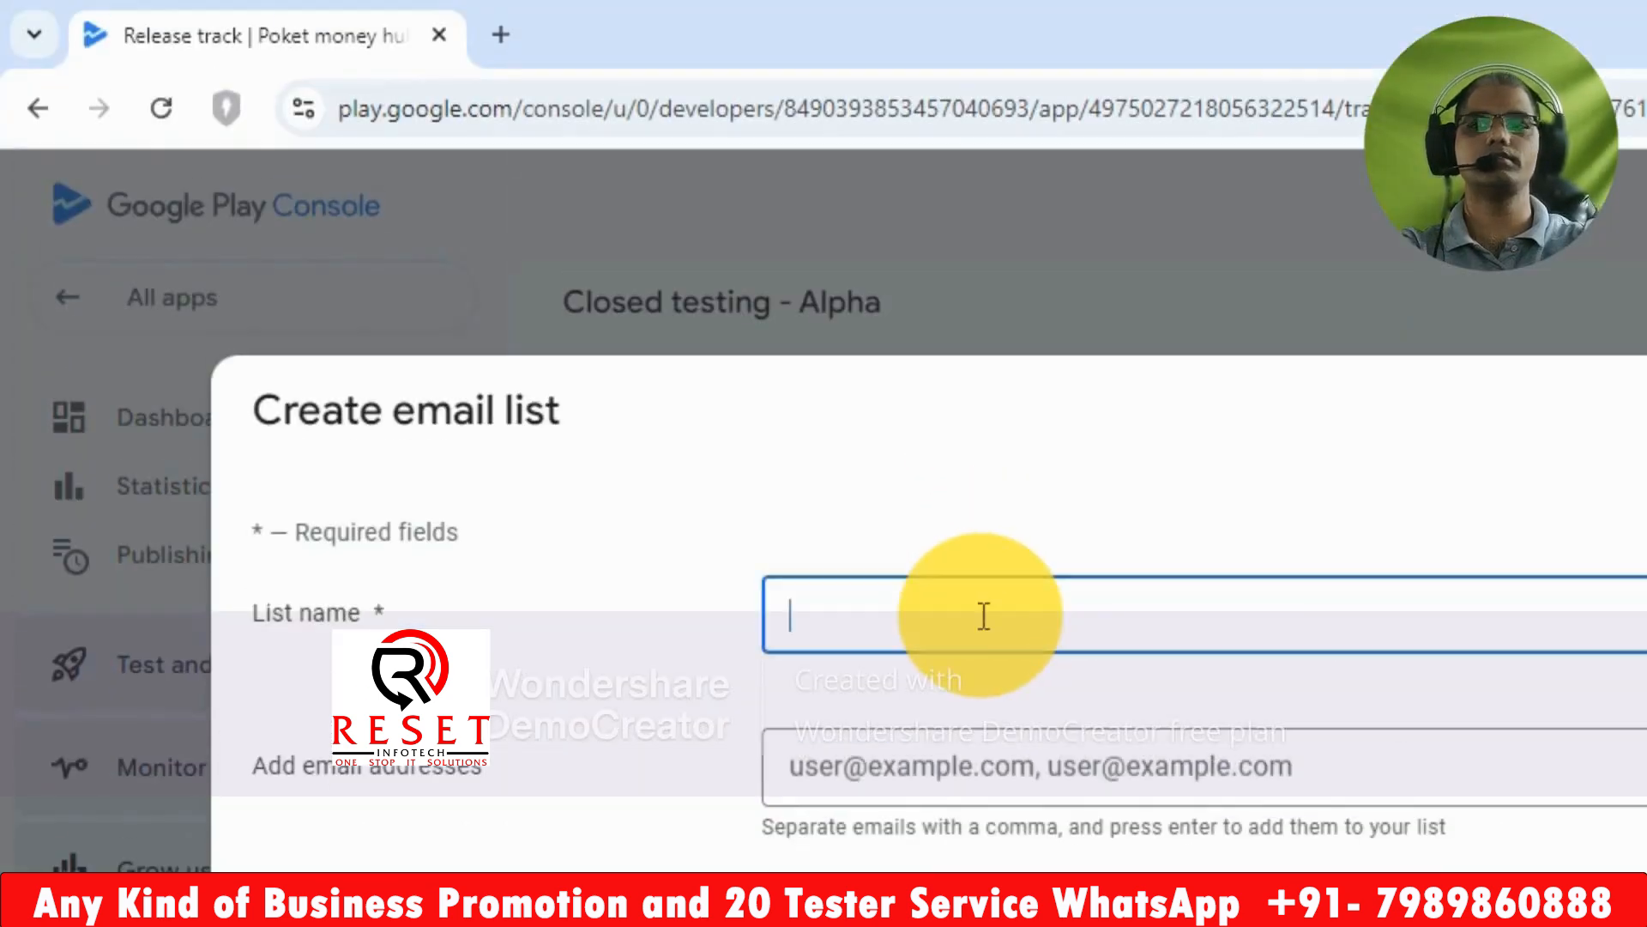
{"action": "type", "text": "tester"}
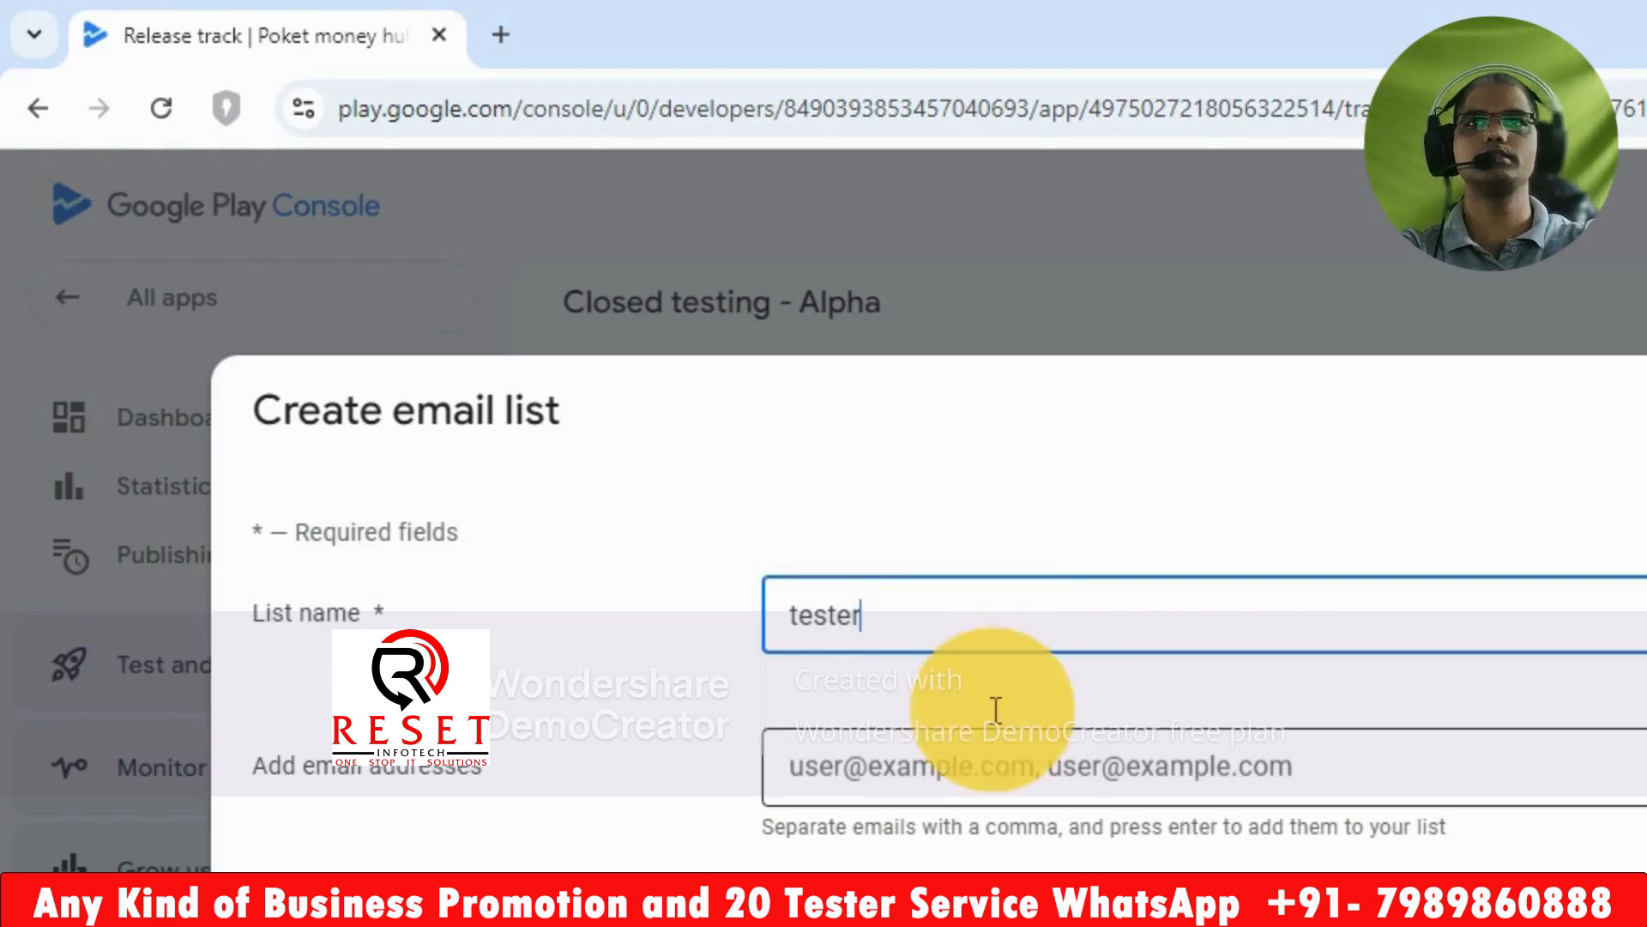
- Upload the new 6 Tester CSV file from the desktop and add its email addresses to the list
{"action": "left_click", "coordinate": [850, 901]}
{"action": "left_click", "coordinate": [796, 605]}
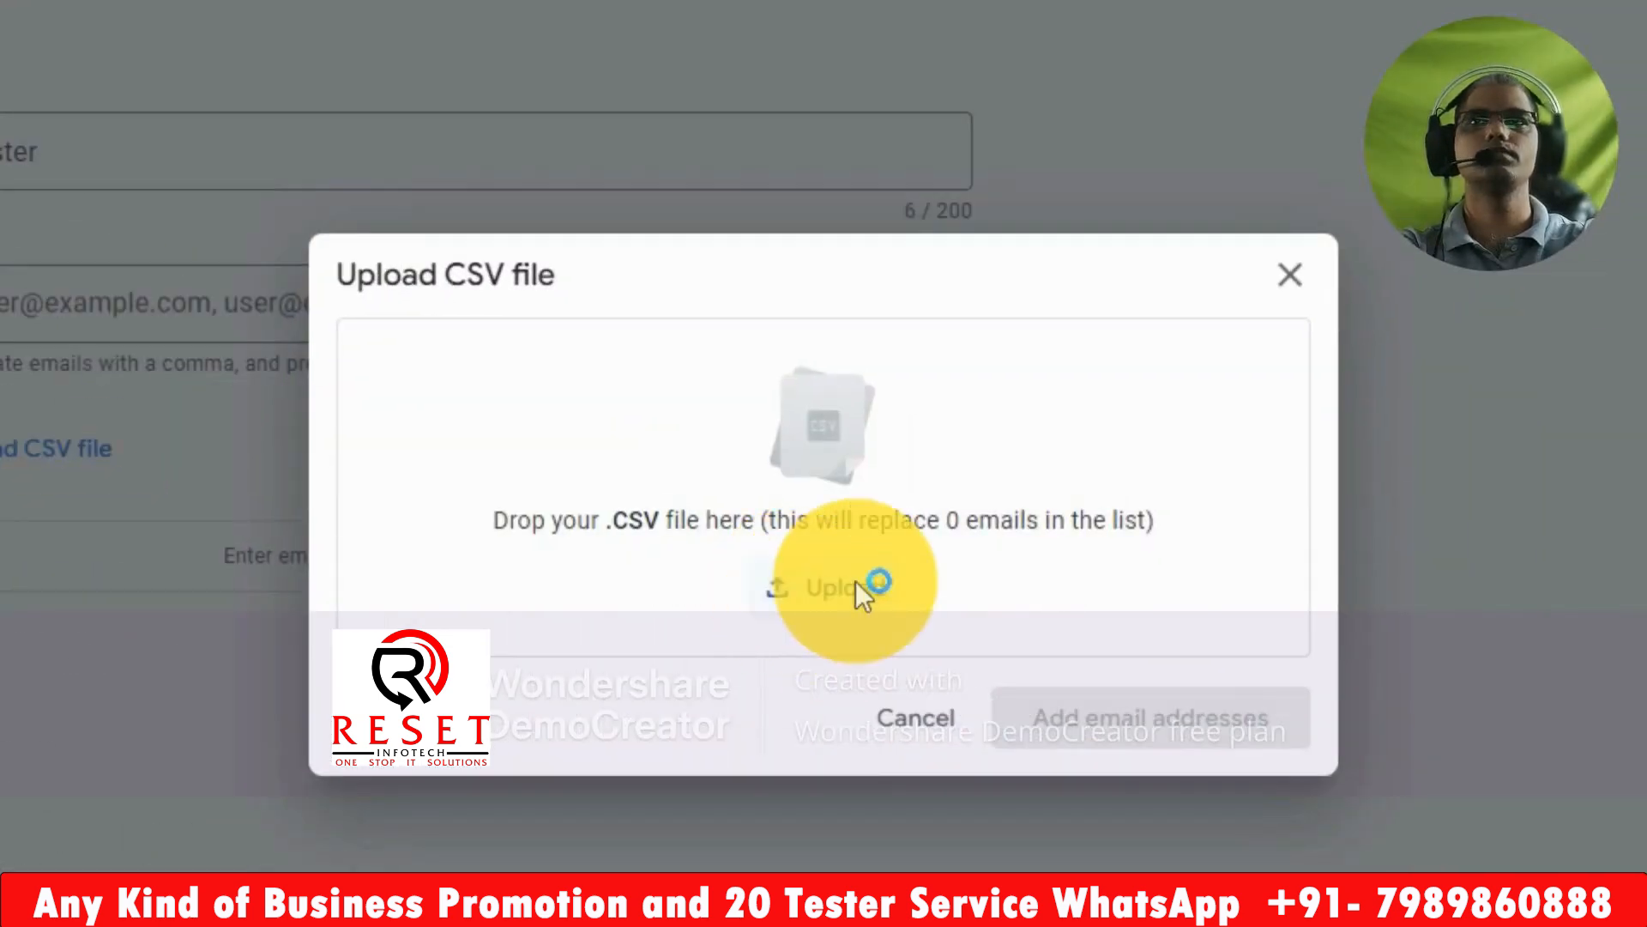
{"action": "left_click", "coordinate": [743, 331]}
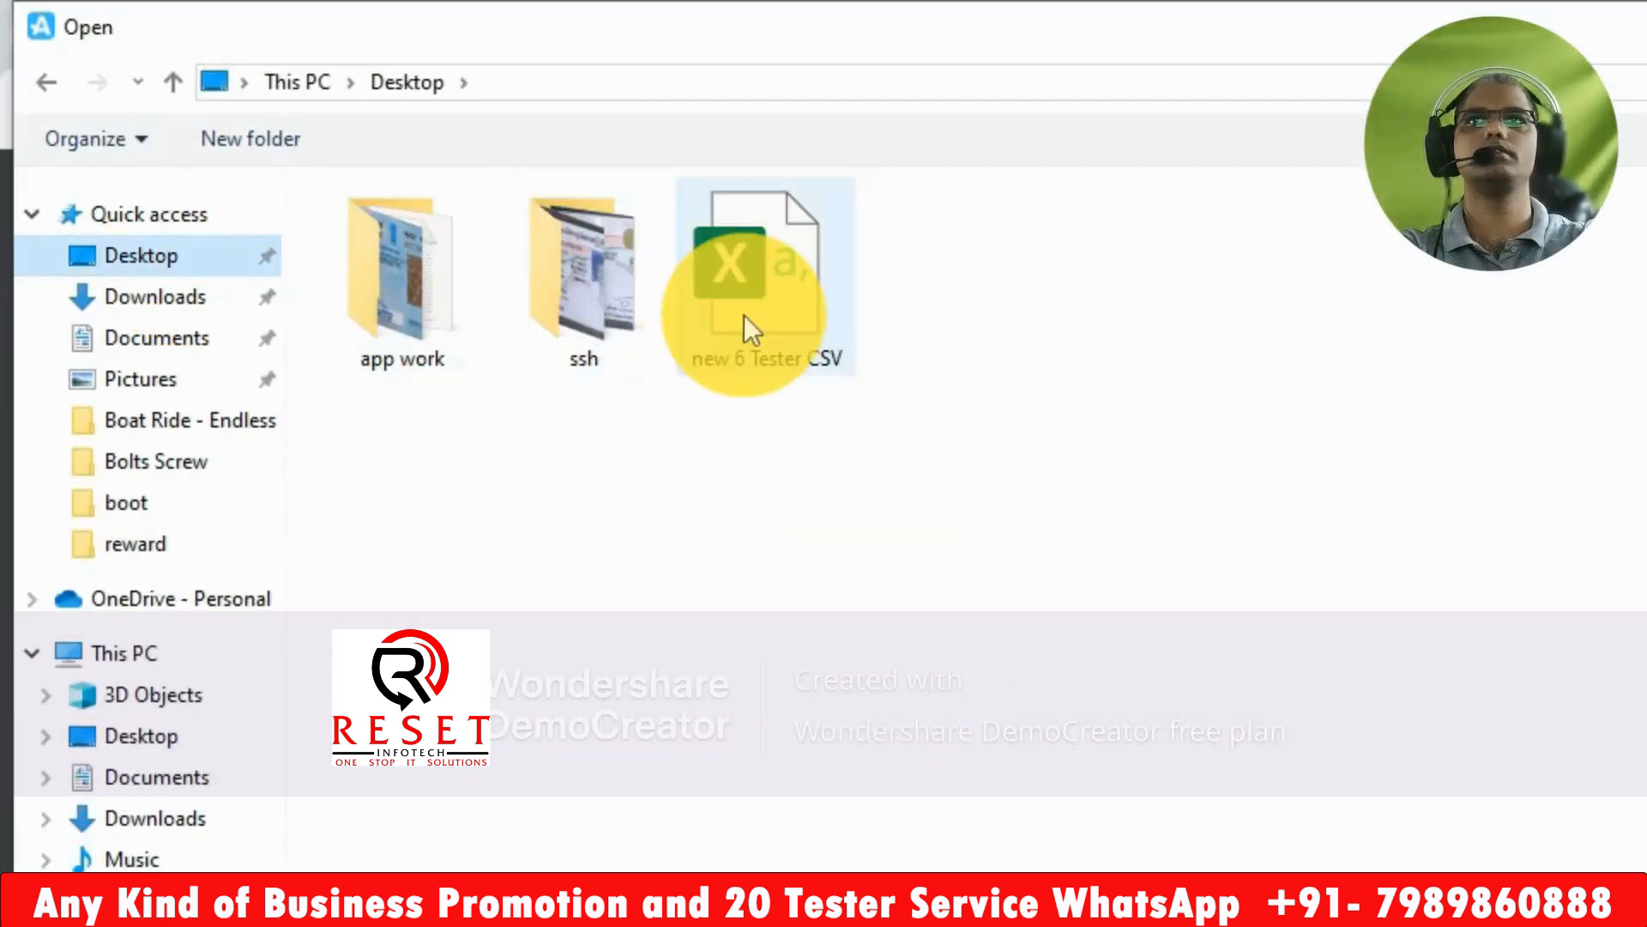
{"action": "double_click", "coordinate": [765, 331]}
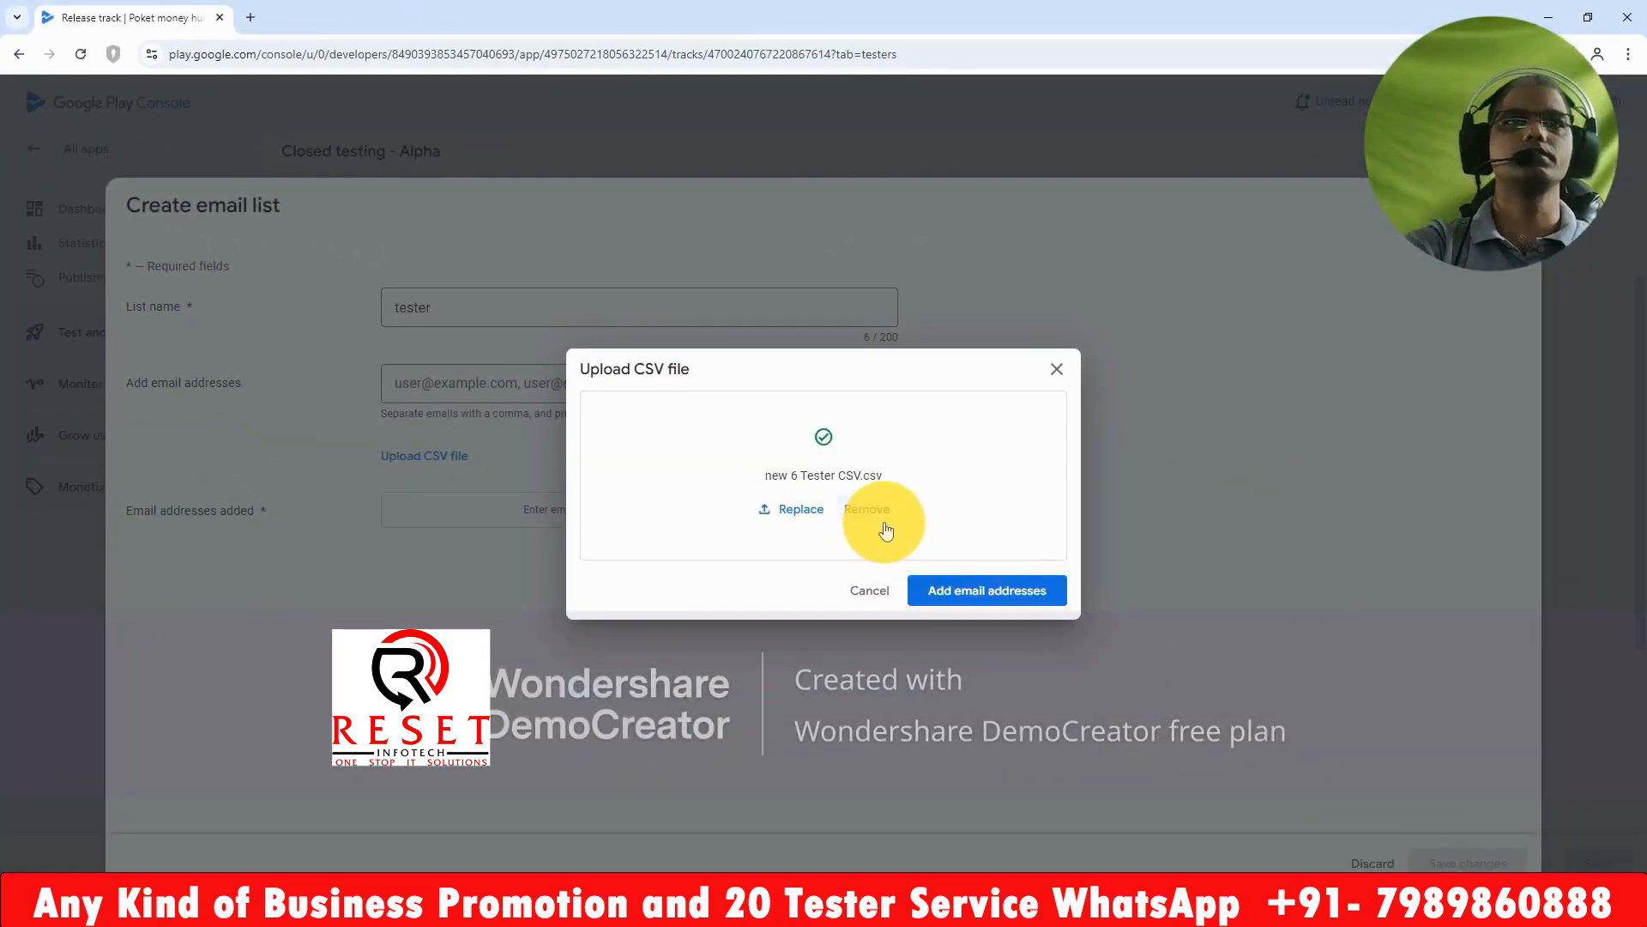
{"action": "left_click", "coordinate": [986, 592]}
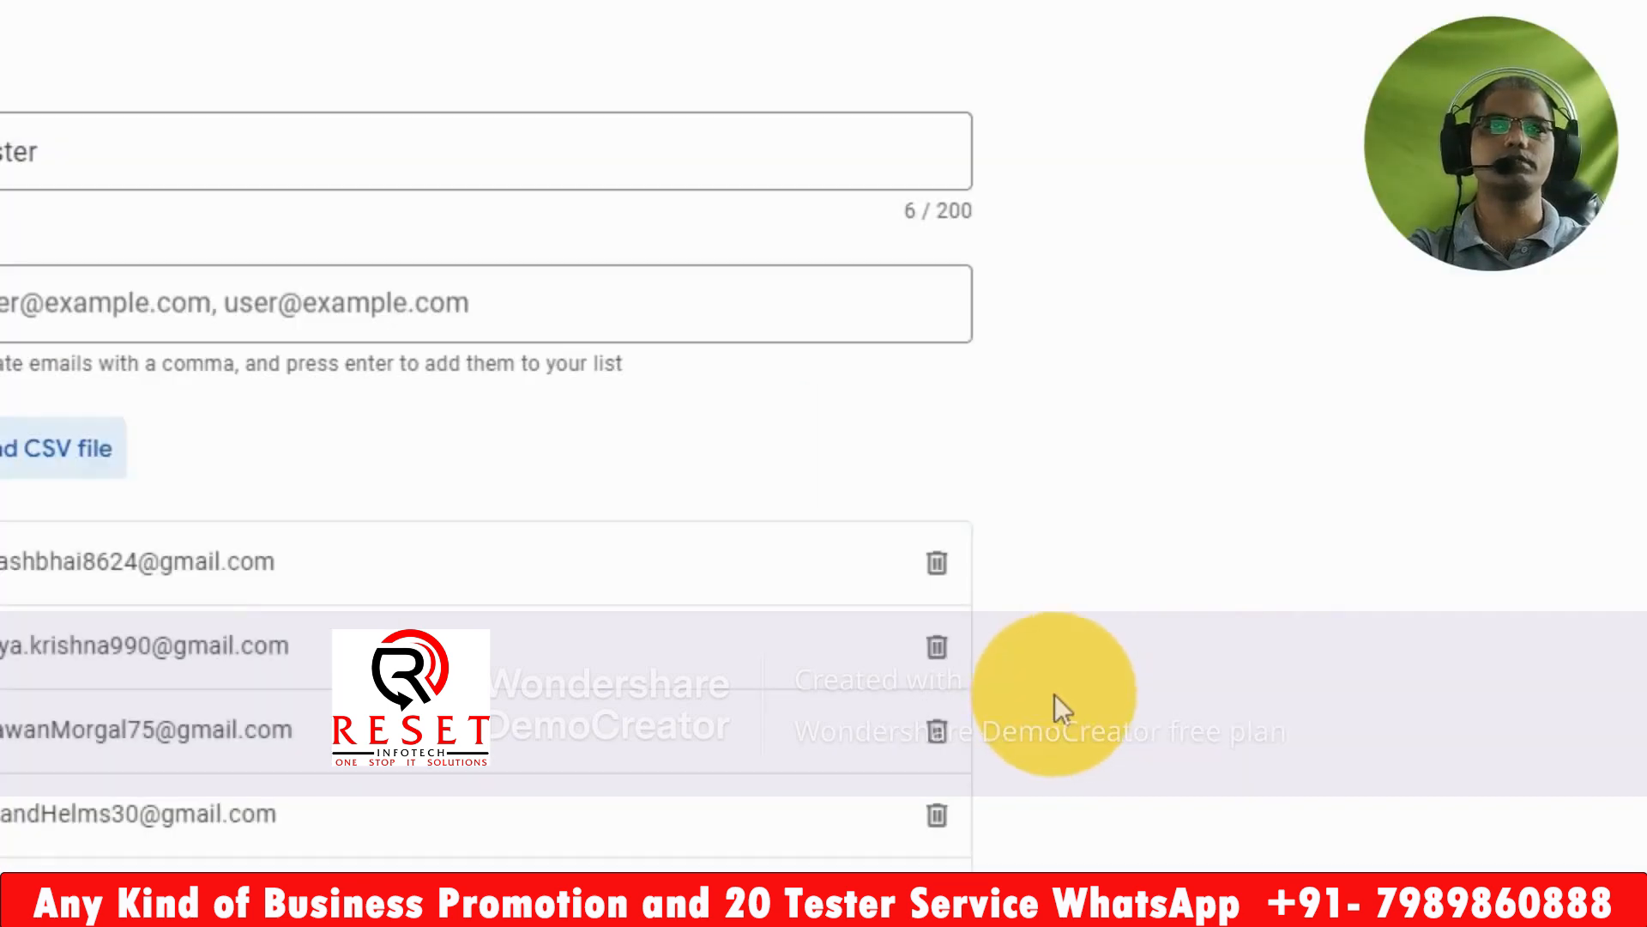
- Save the tester email list, confirm its creation and assign it to the closed testing track
{"action": "left_click", "coordinate": [1287, 801]}
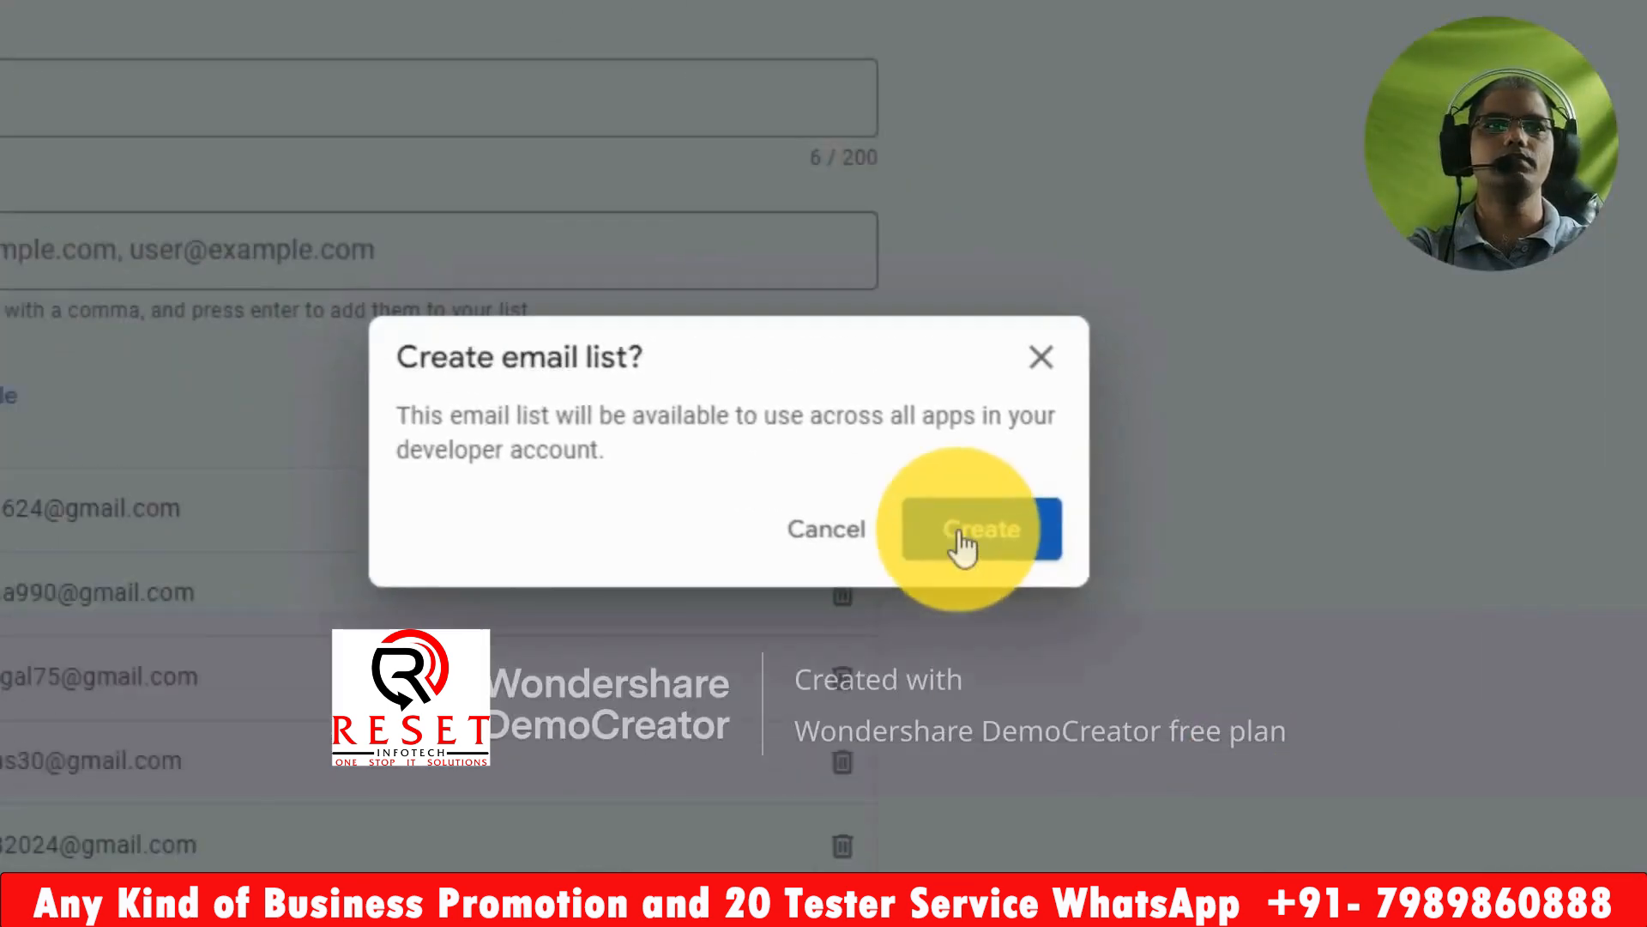
{"action": "left_click", "coordinate": [961, 536]}
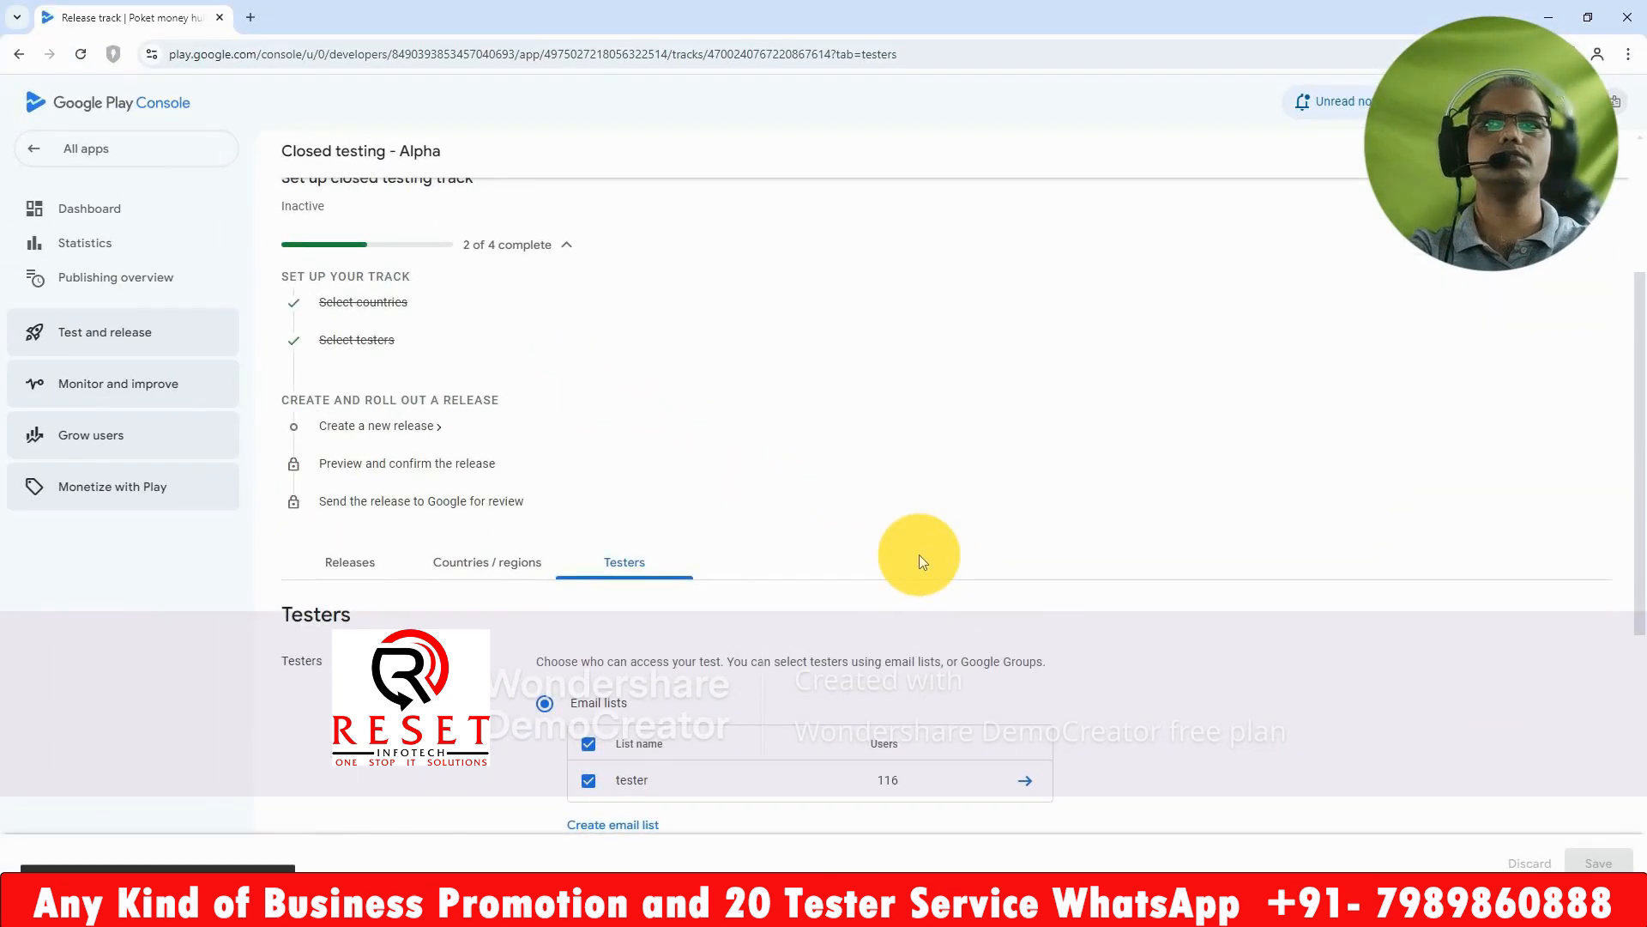
{"action": "scroll", "coordinate": [919, 555], "scroll_direction": "down", "scroll_amount": 4}
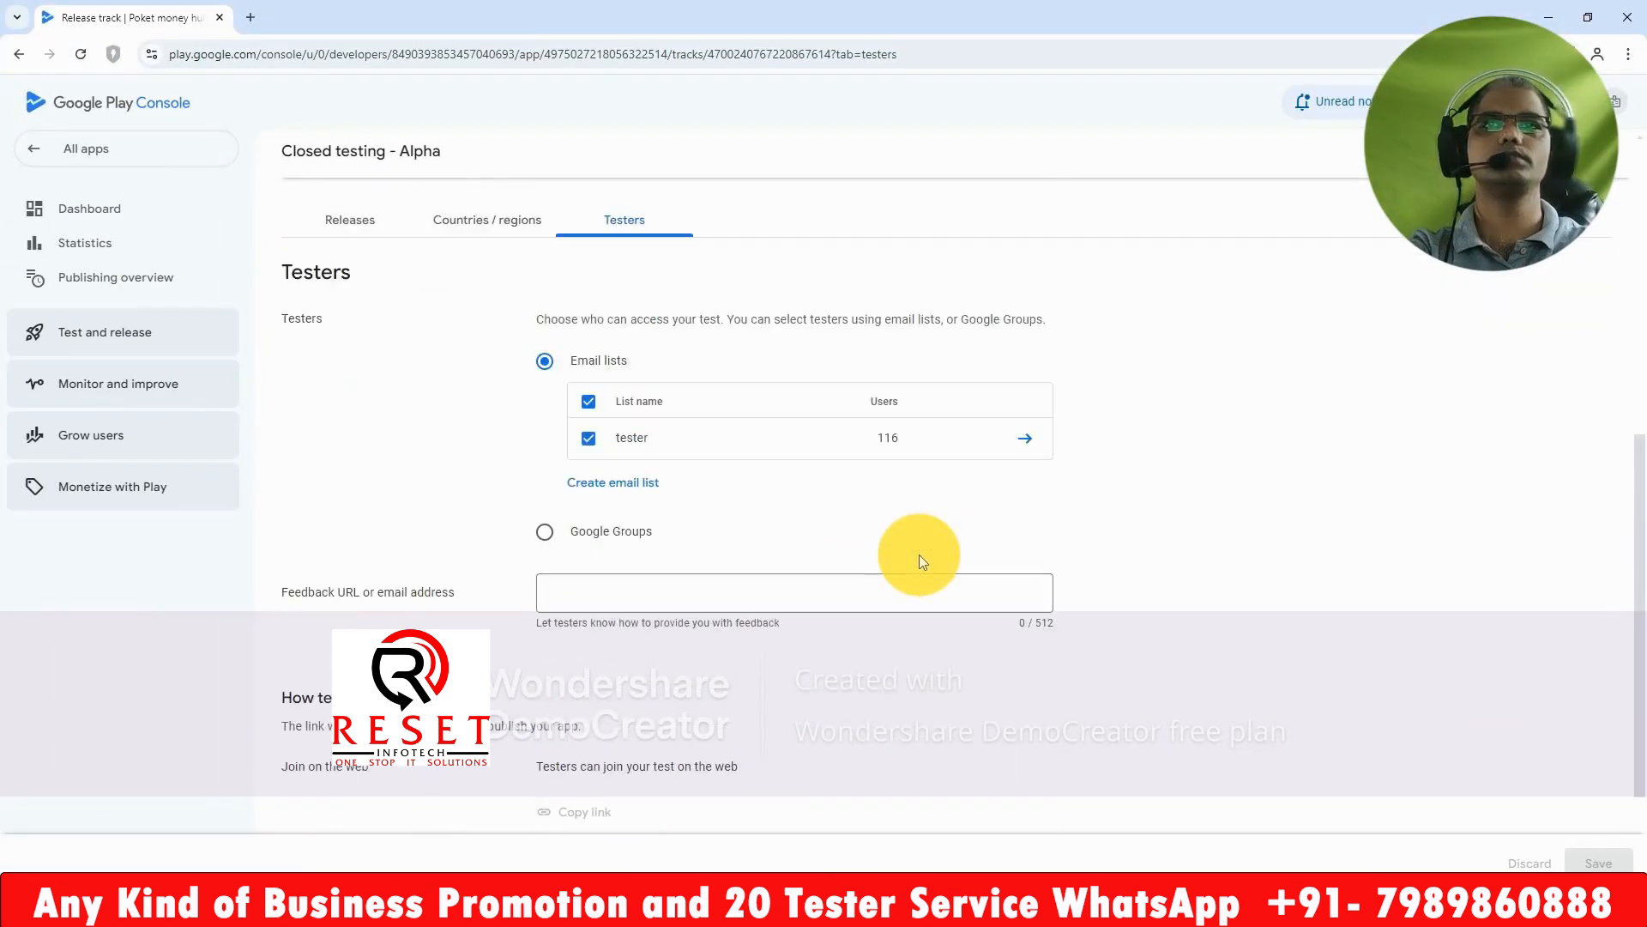
- Create a new closed testing release and open its draft for editing at the app bundles section
{"action": "scroll", "coordinate": [919, 555], "scroll_direction": "up", "scroll_amount": 5}
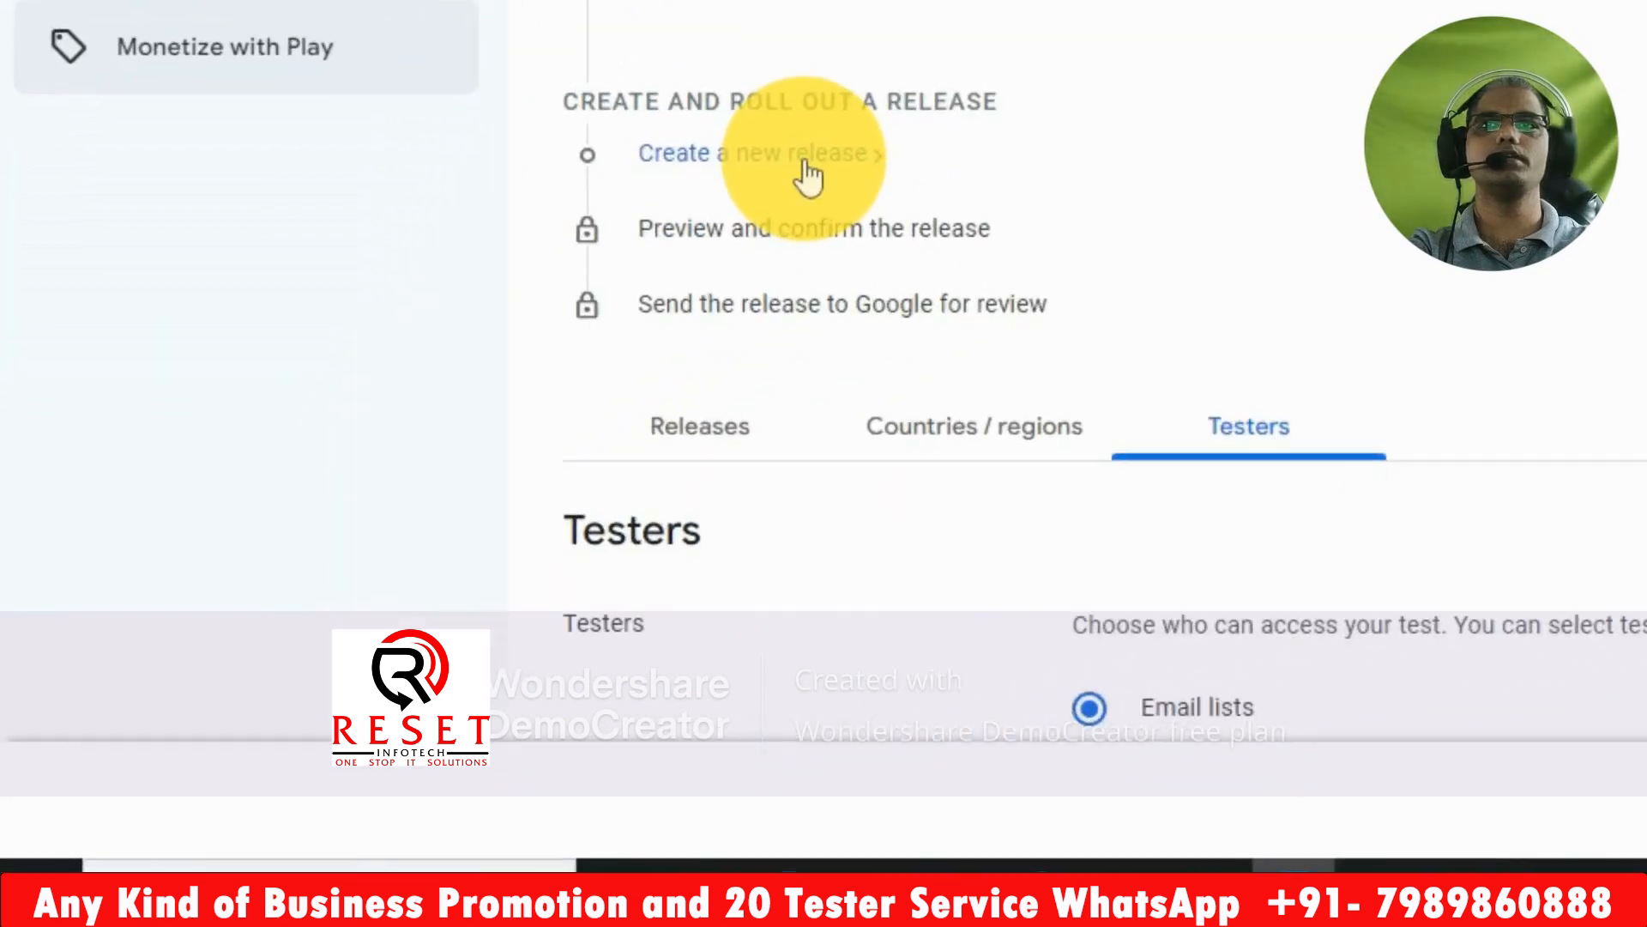
{"action": "left_click", "coordinate": [573, 385]}
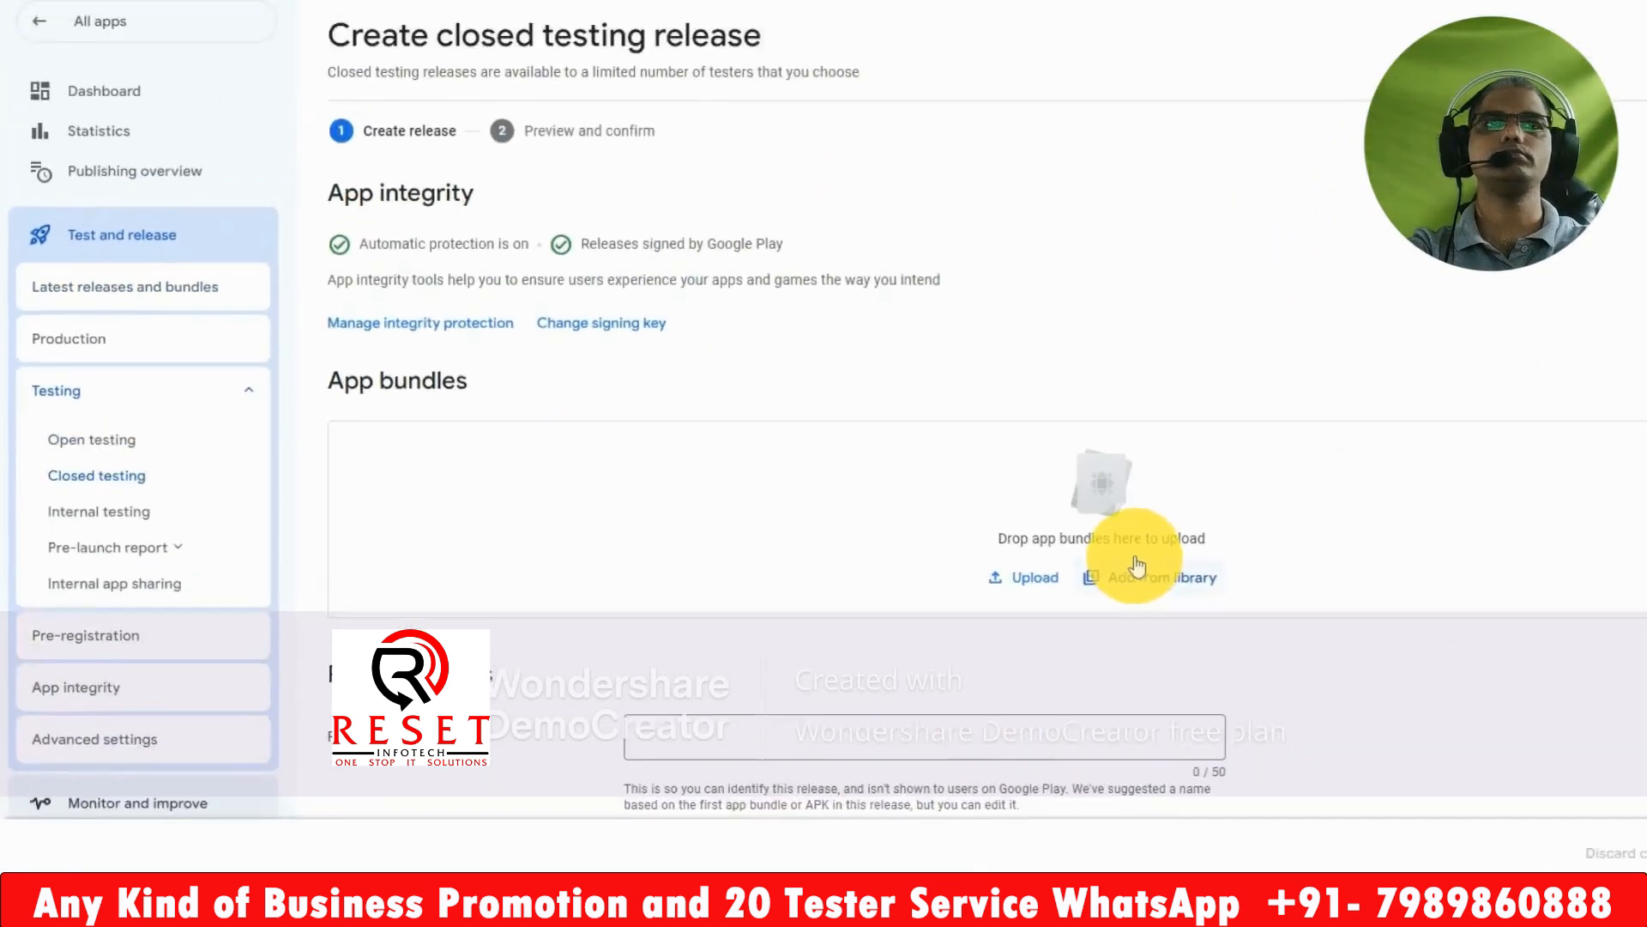
{"action": "left_click", "coordinate": [138, 339]}
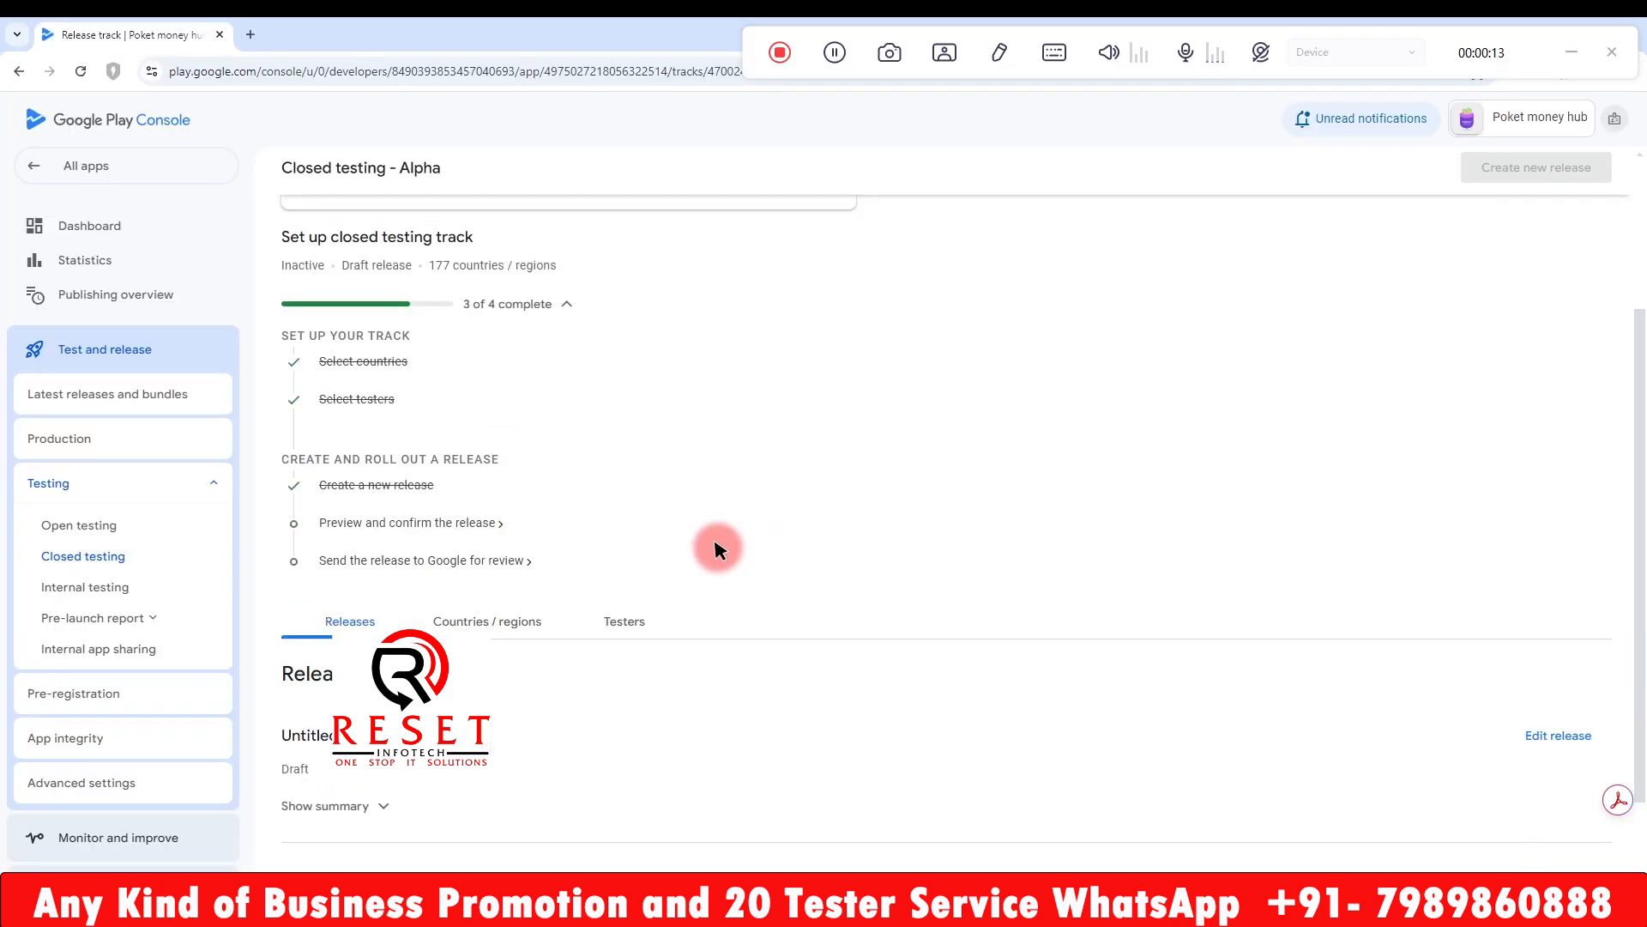
{"action": "scroll", "coordinate": [718, 549], "scroll_direction": "down", "scroll_amount": 2}
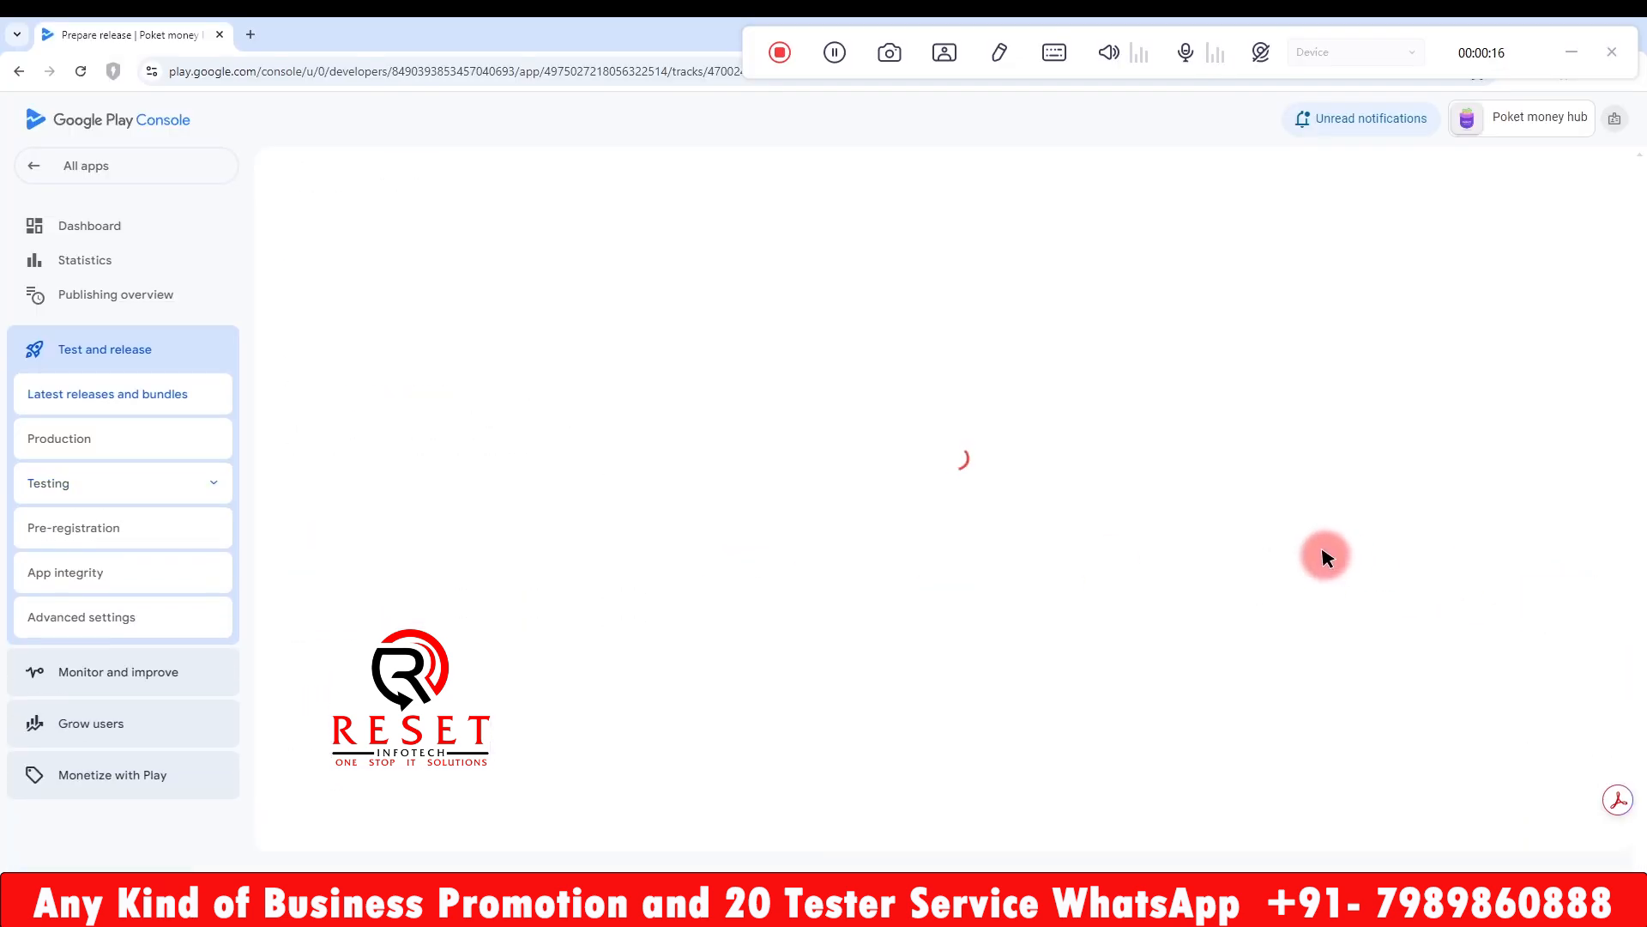
{"action": "scroll", "coordinate": [1324, 558], "scroll_direction": "down", "scroll_amount": 4}
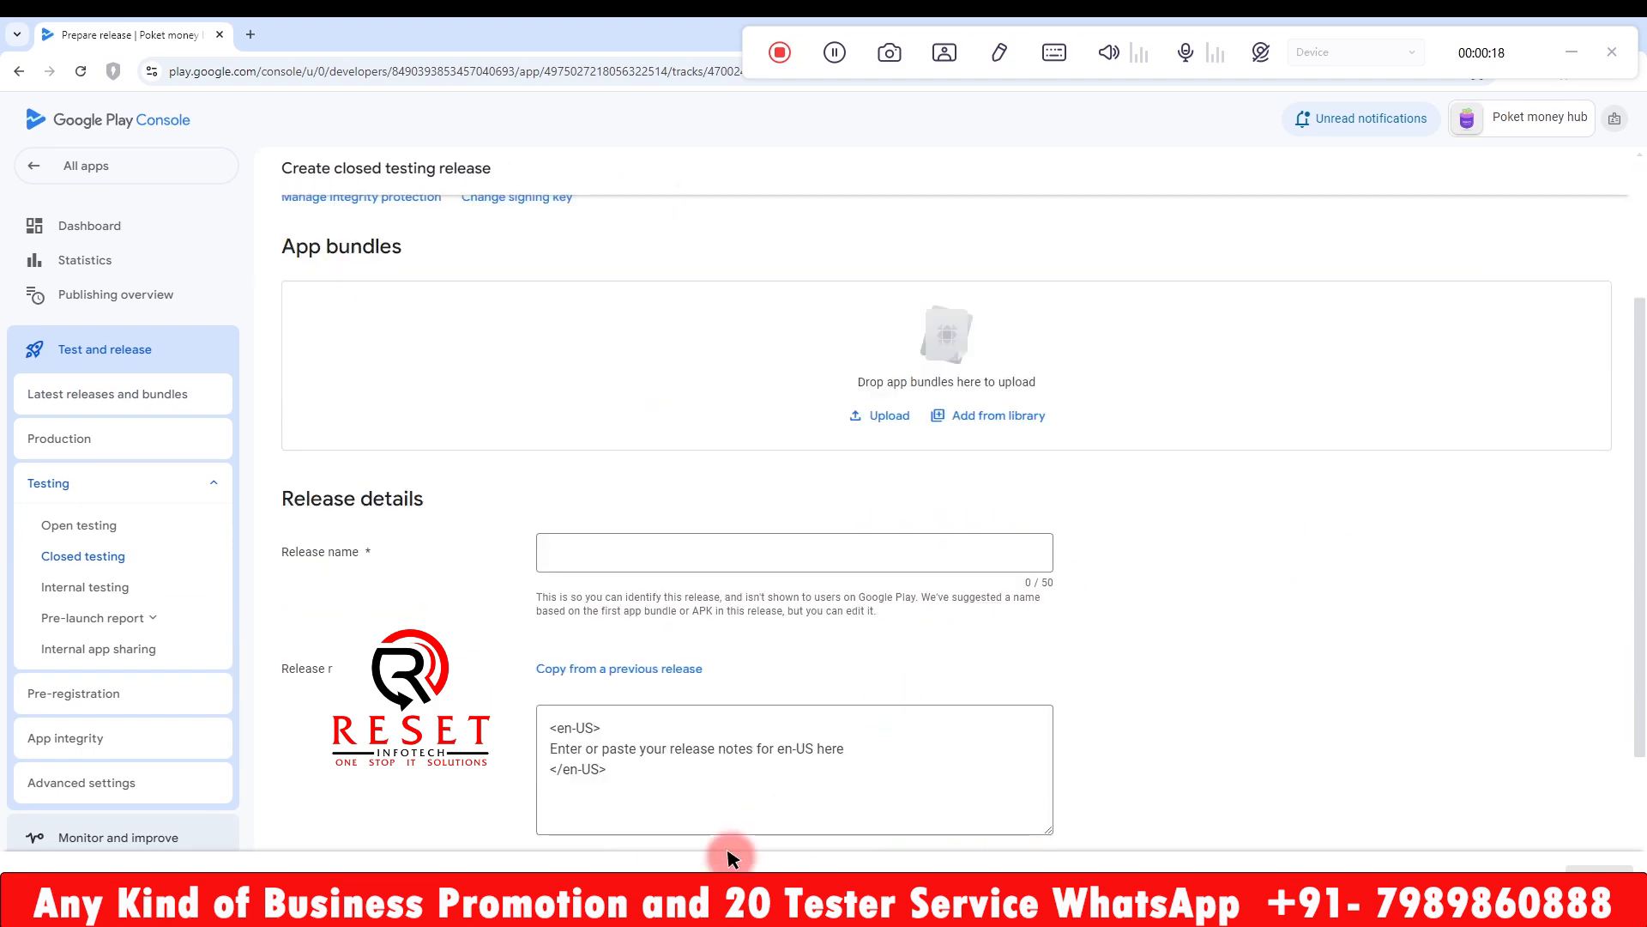
- Upload app-release.aab from the reward folder as the app bundle and bring up the reward folder's window
{"action": "left_click", "coordinate": [877, 416]}
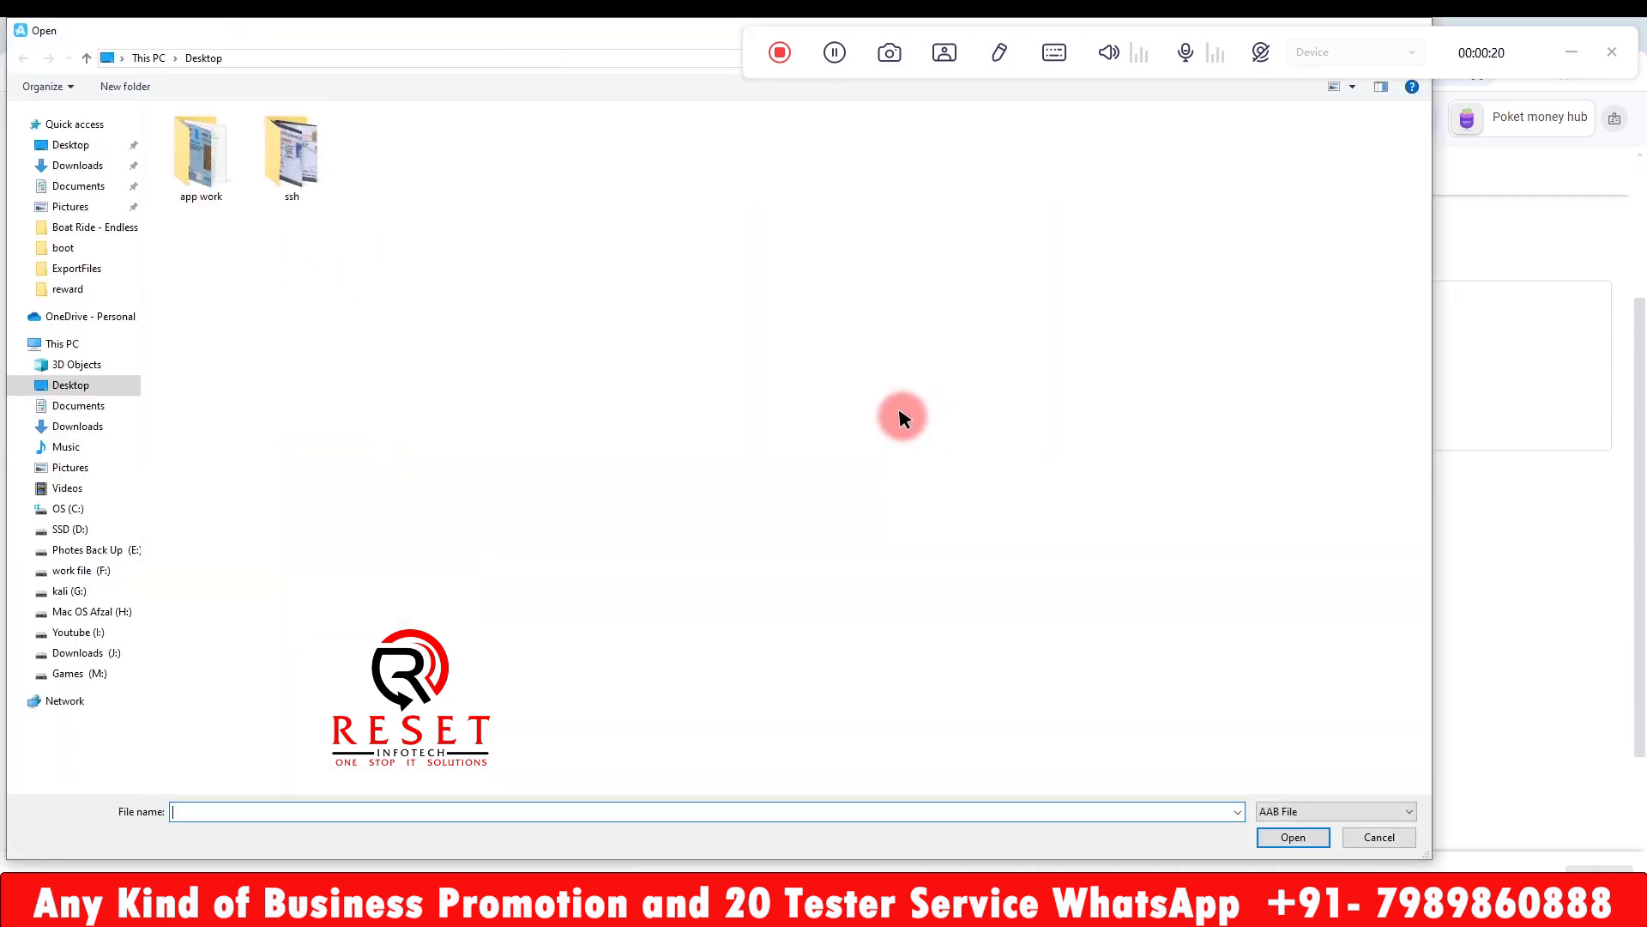
{"action": "left_click", "coordinate": [64, 290]}
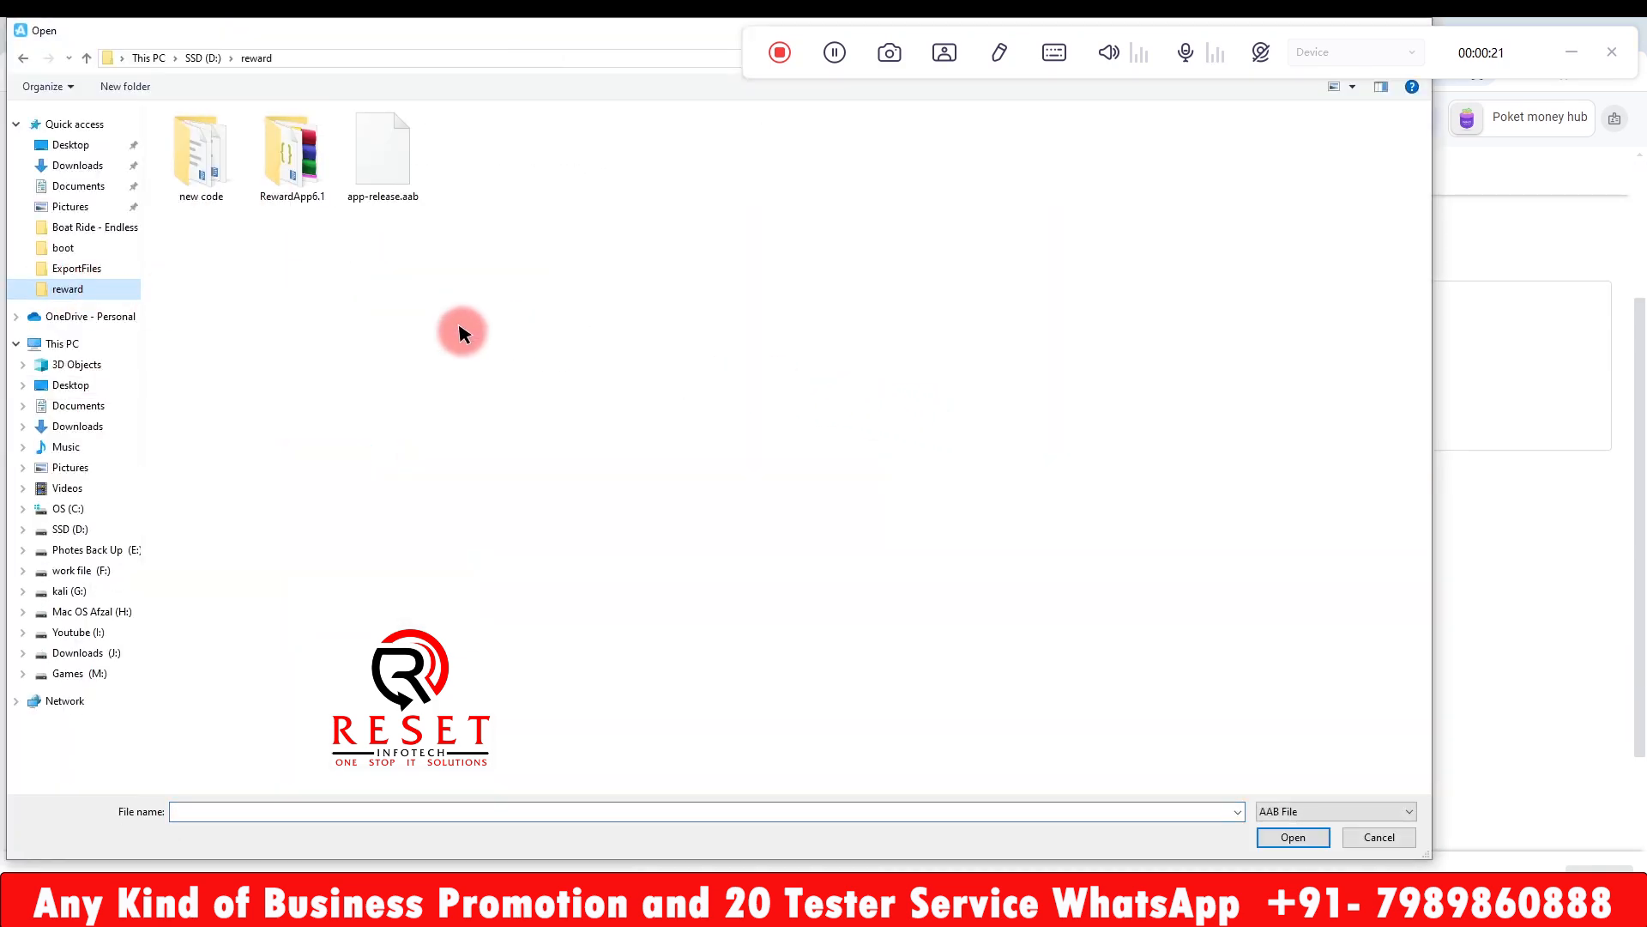
{"action": "double_click", "coordinate": [381, 169]}
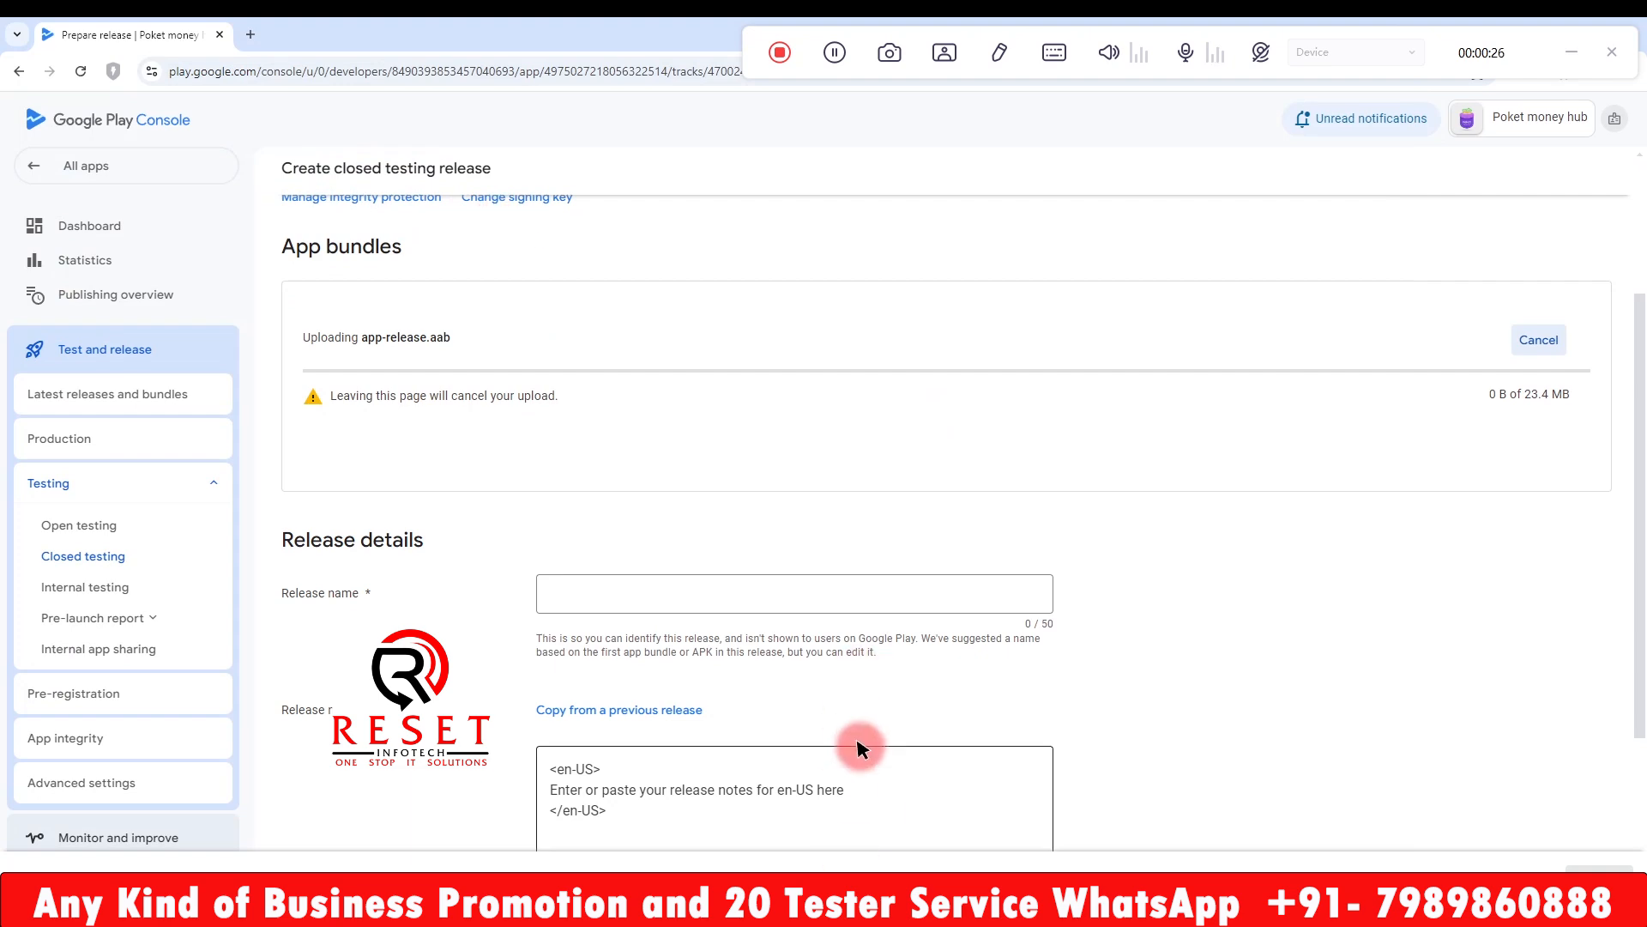
{"action": "left_click", "coordinate": [541, 883]}
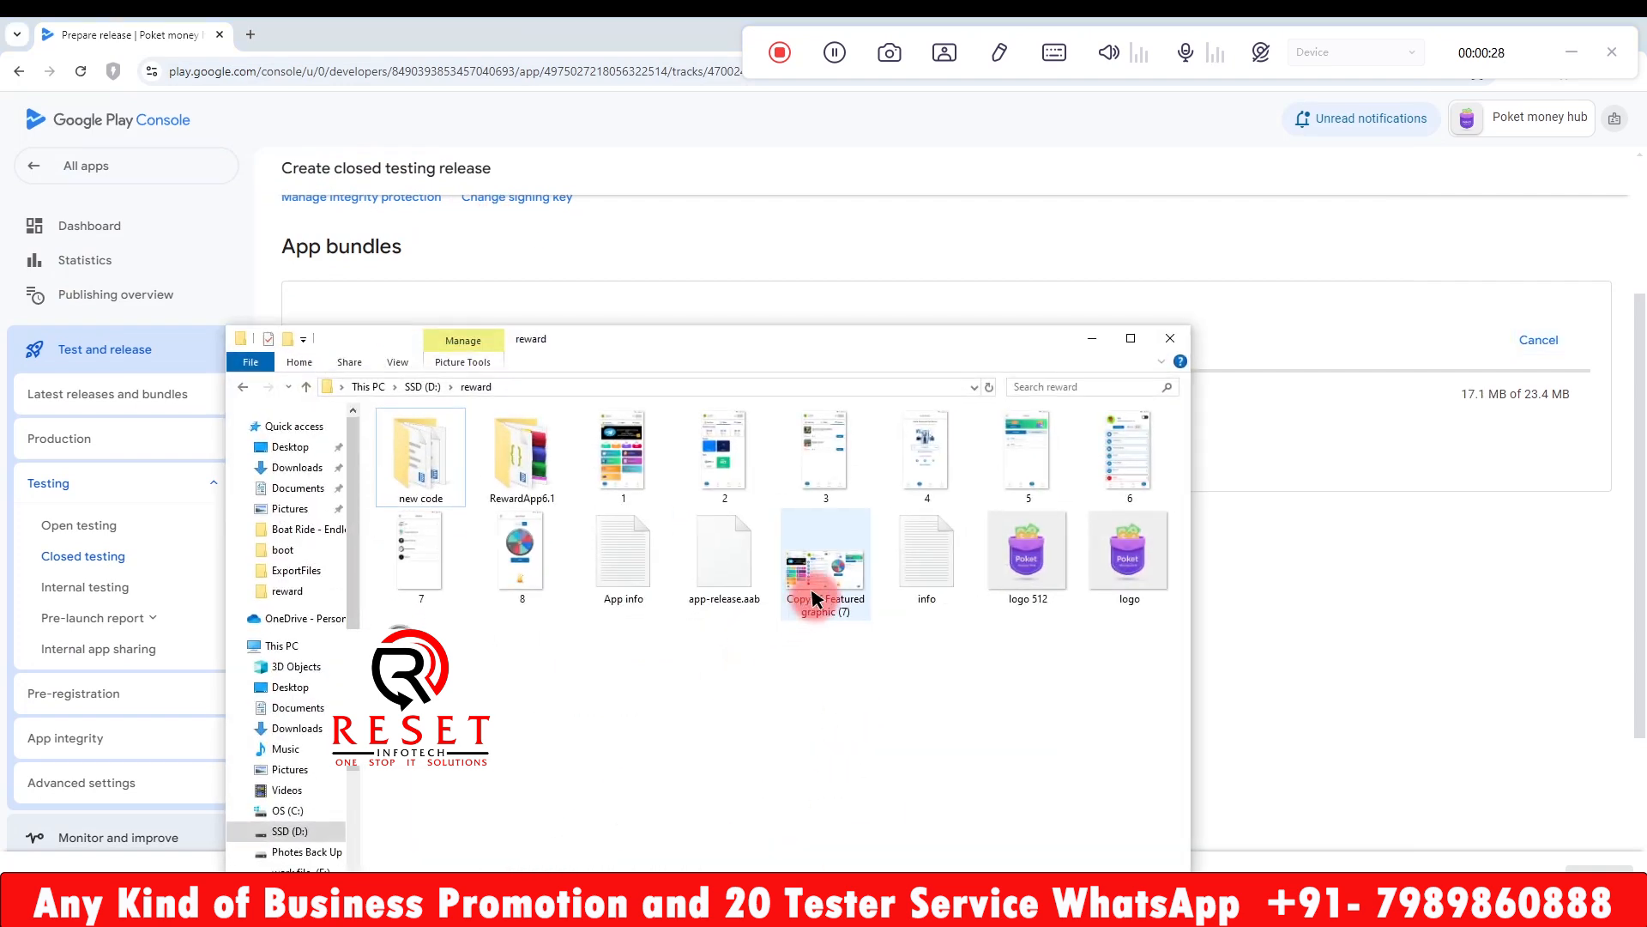
{"action": "double_click", "coordinate": [943, 558]}
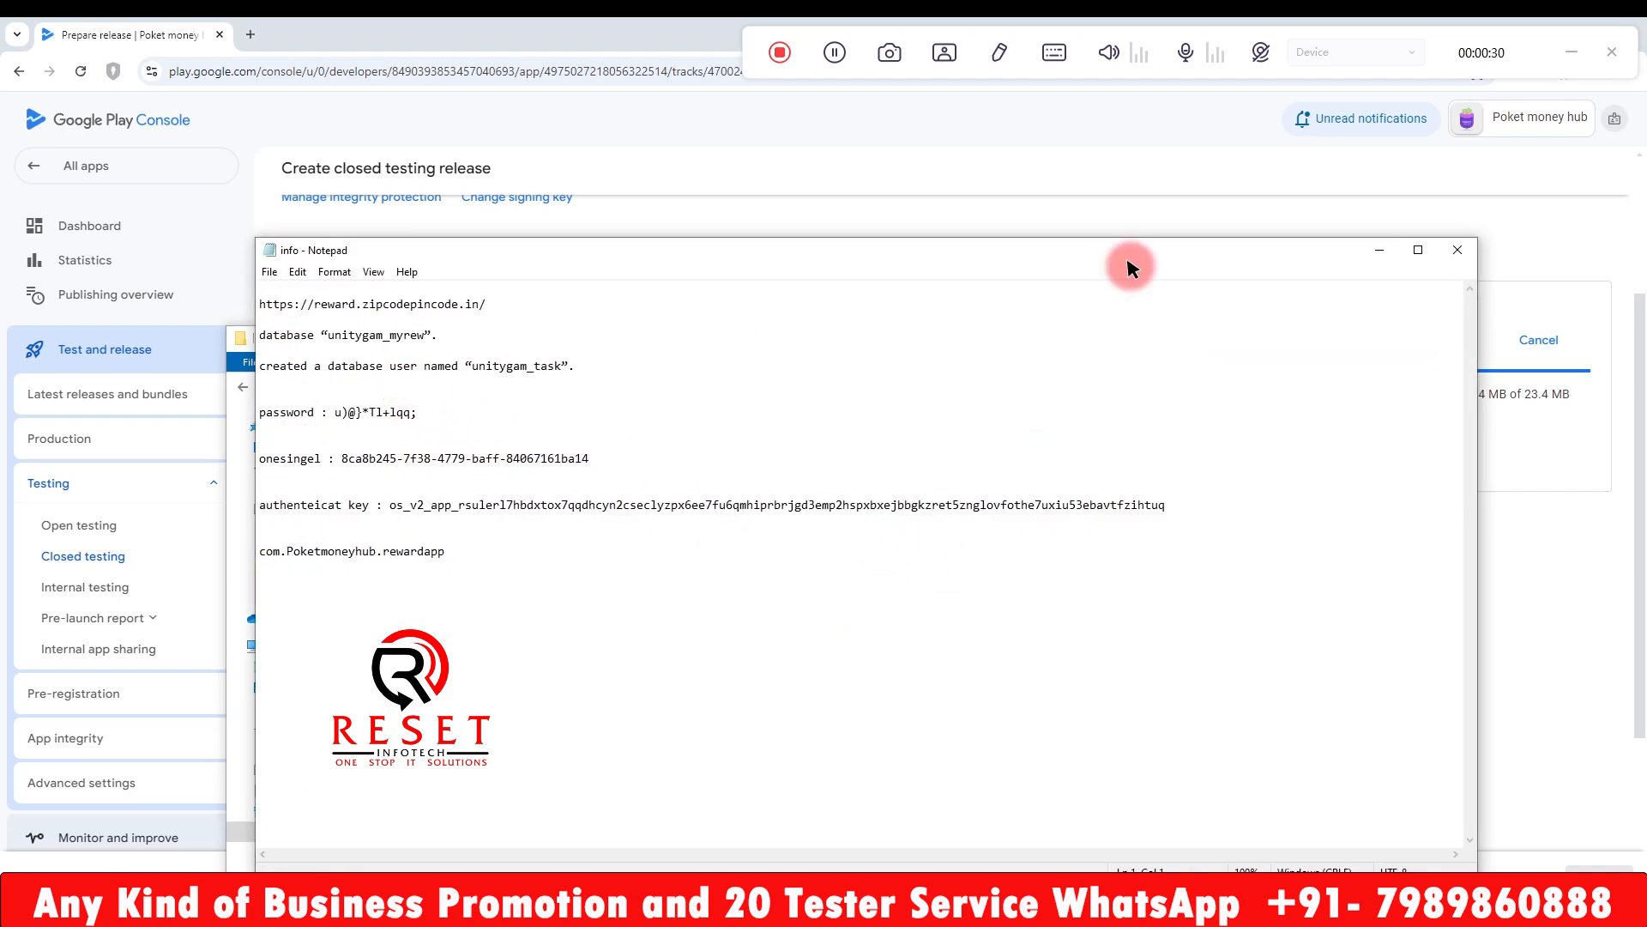
{"action": "left_click", "coordinate": [1433, 250]}
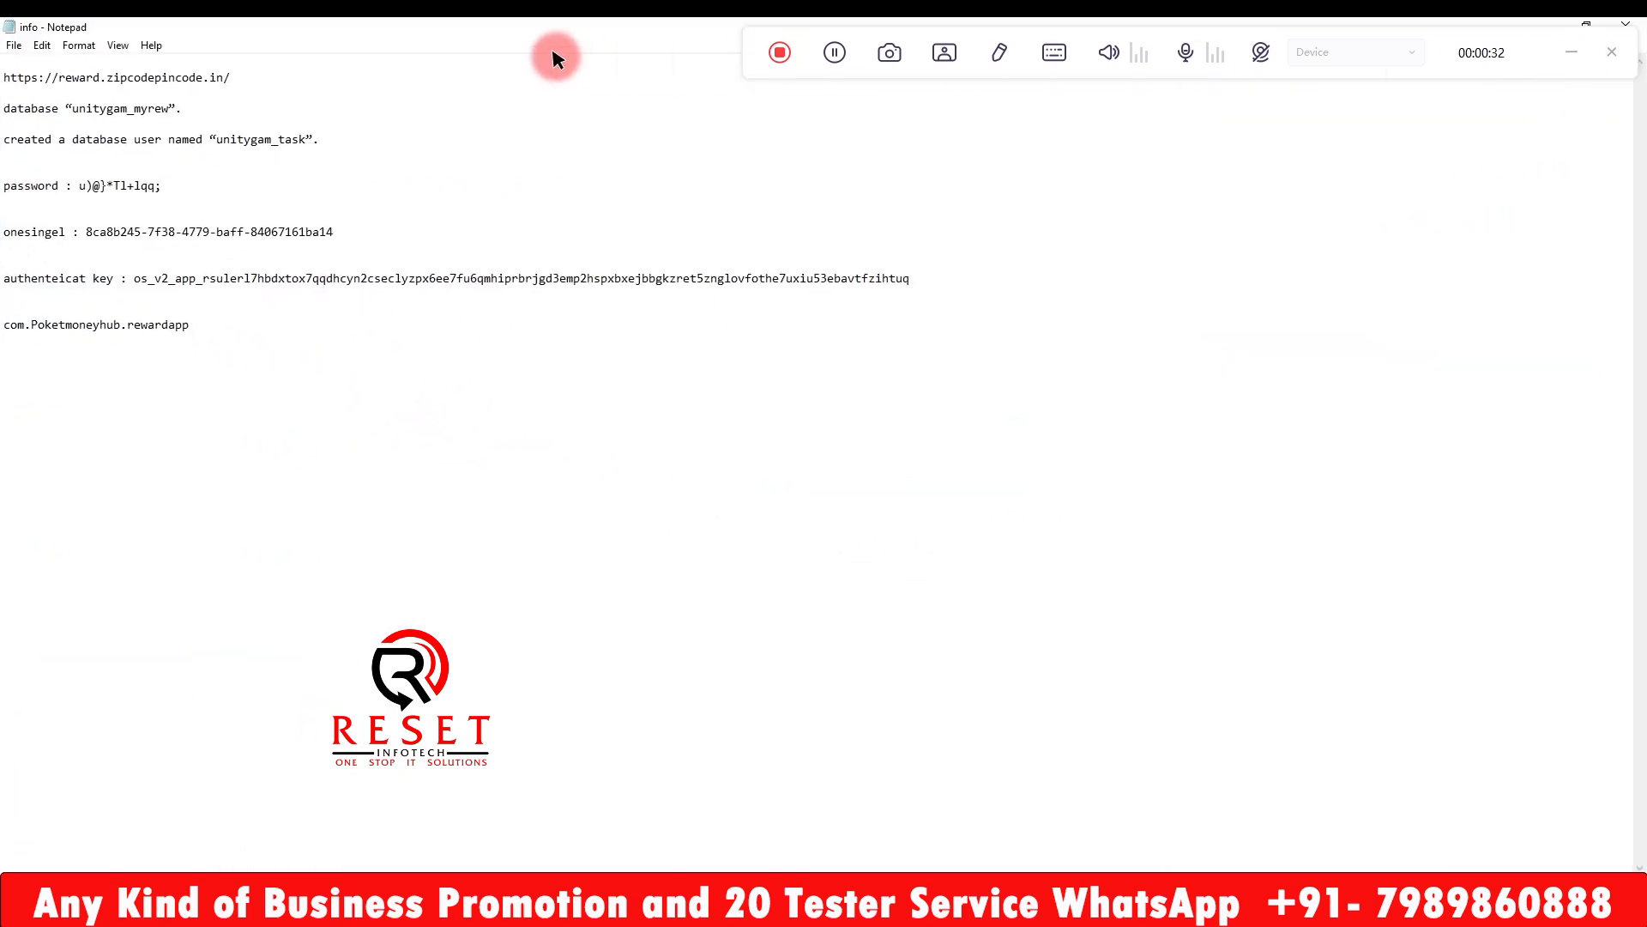
{"action": "left_click_drag", "start_coordinate": [459, 28], "coordinate": [511, 480]}
{"action": "left_click", "coordinate": [1257, 477]}
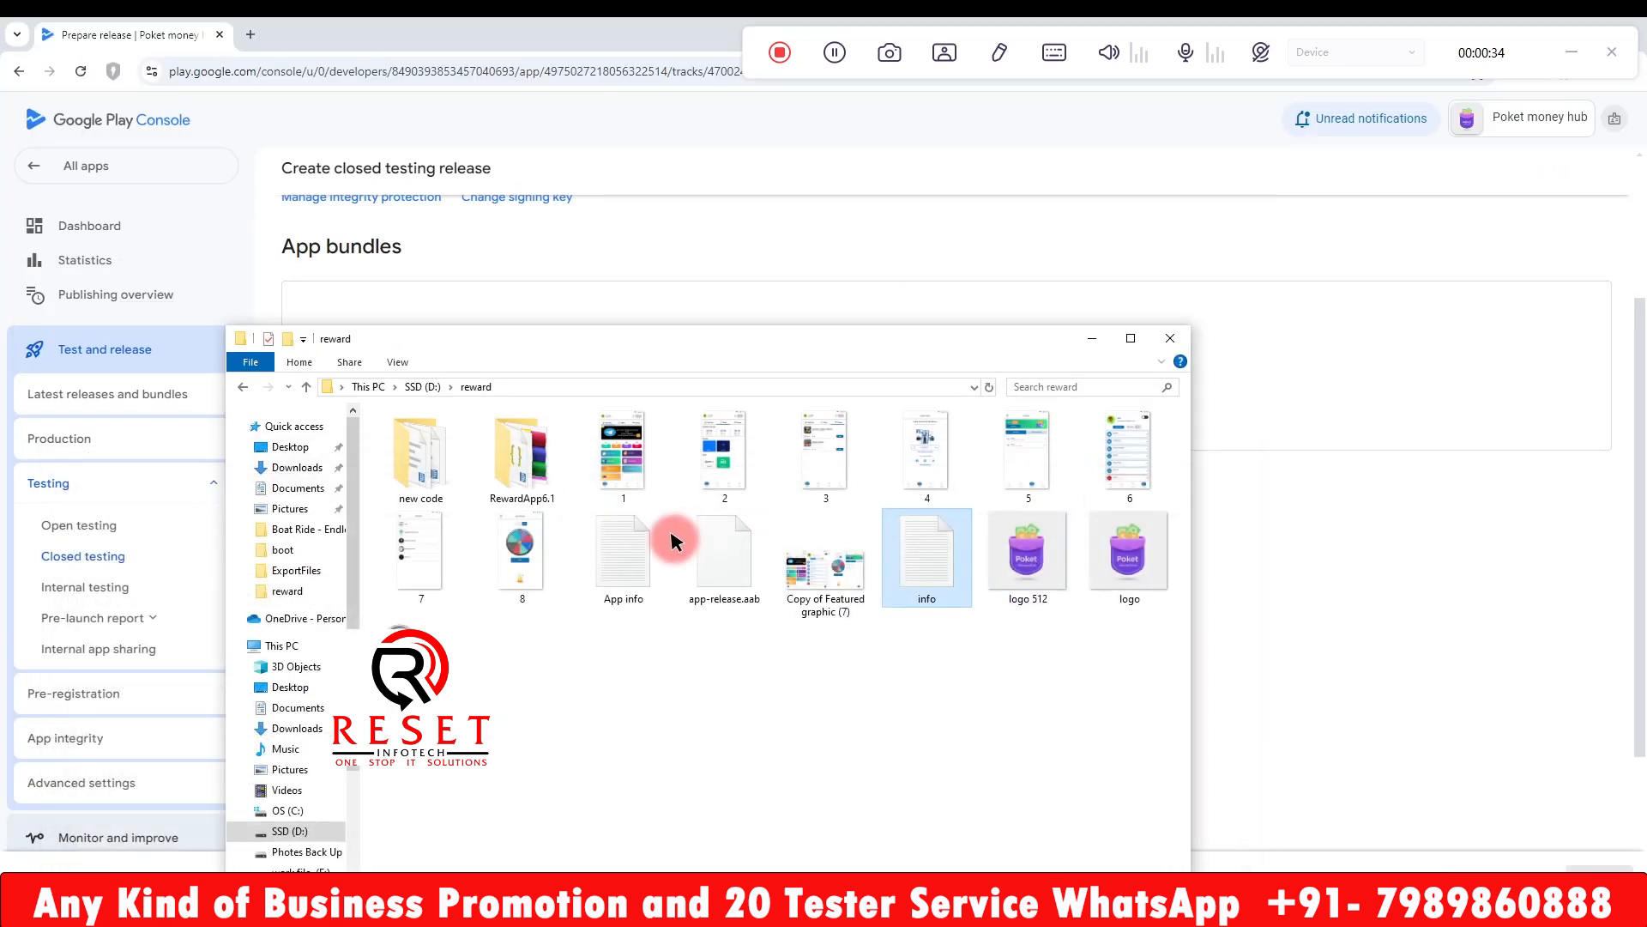
- Open the App info text file and copy the short description "Complete simple tasks, earn rewards. Watch videos, read, play & refer"
{"action": "double_click", "coordinate": [635, 566]}
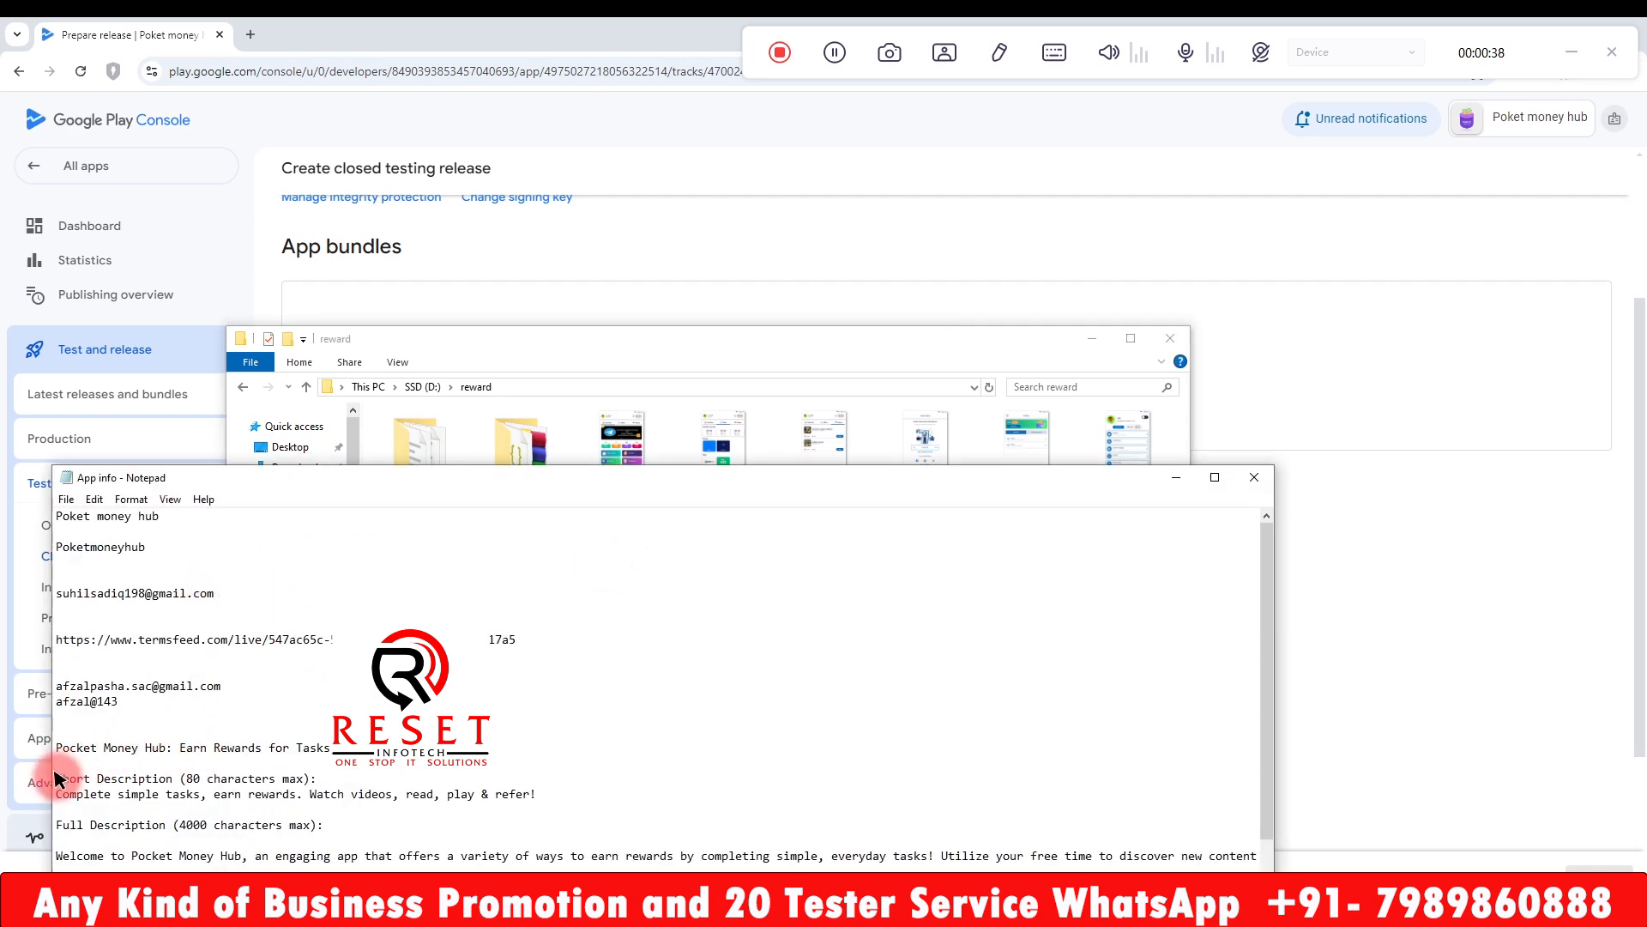
{"action": "left_click_drag", "start_coordinate": [57, 794], "coordinate": [488, 809]}
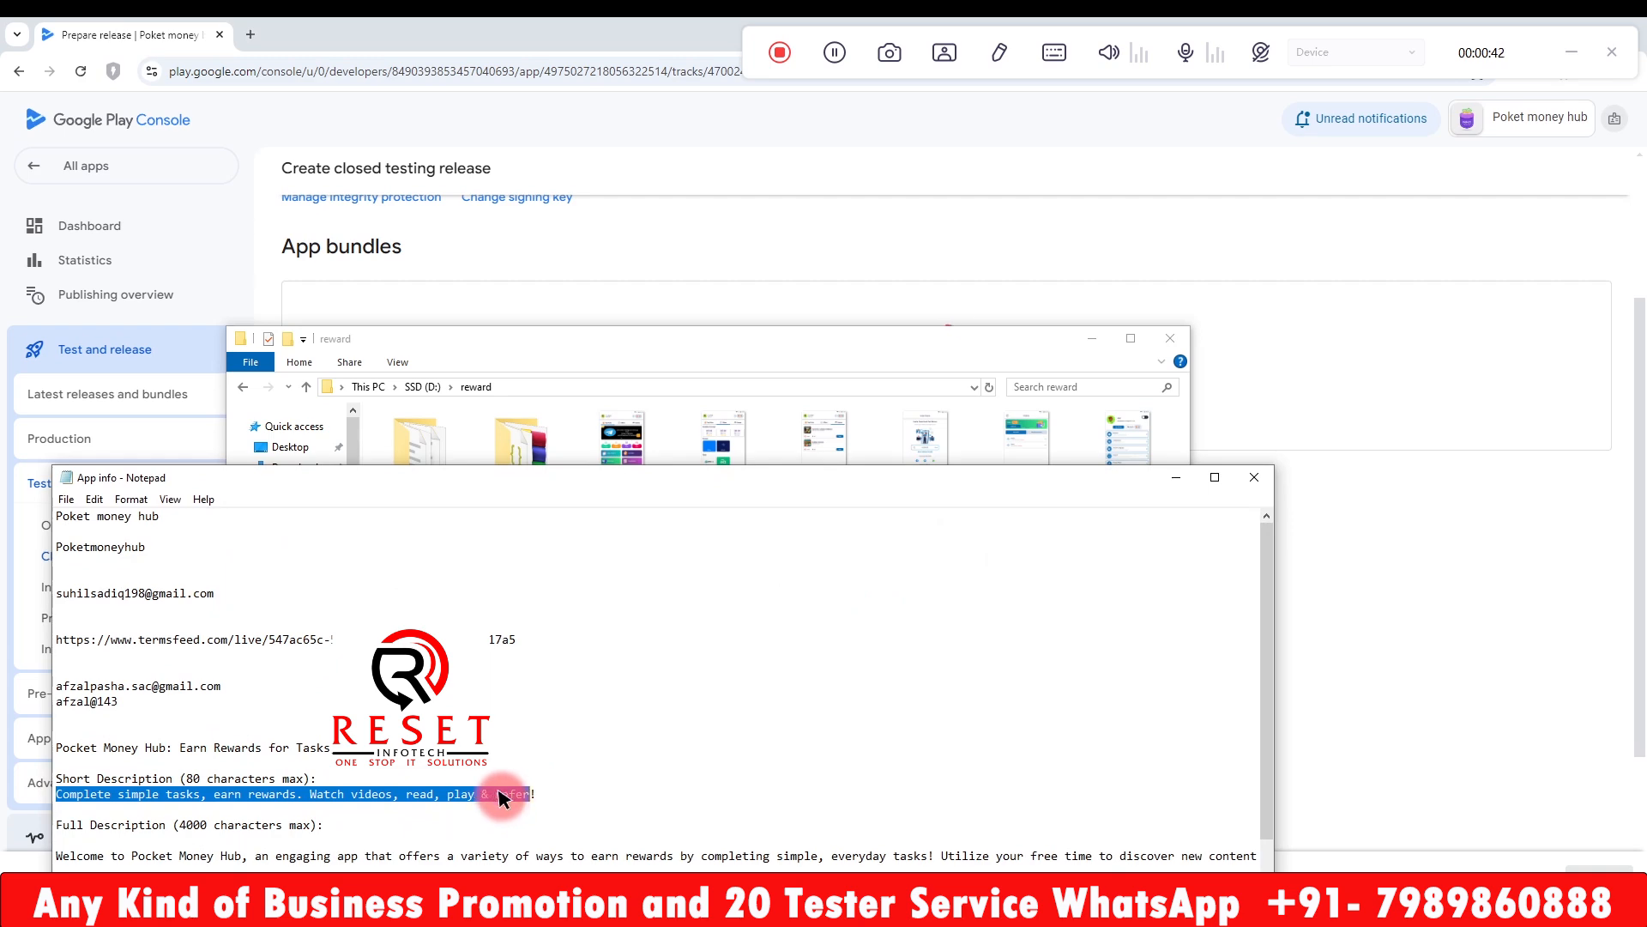
{"action": "right_click", "coordinate": [502, 798]}
{"action": "left_click", "coordinate": [549, 591]}
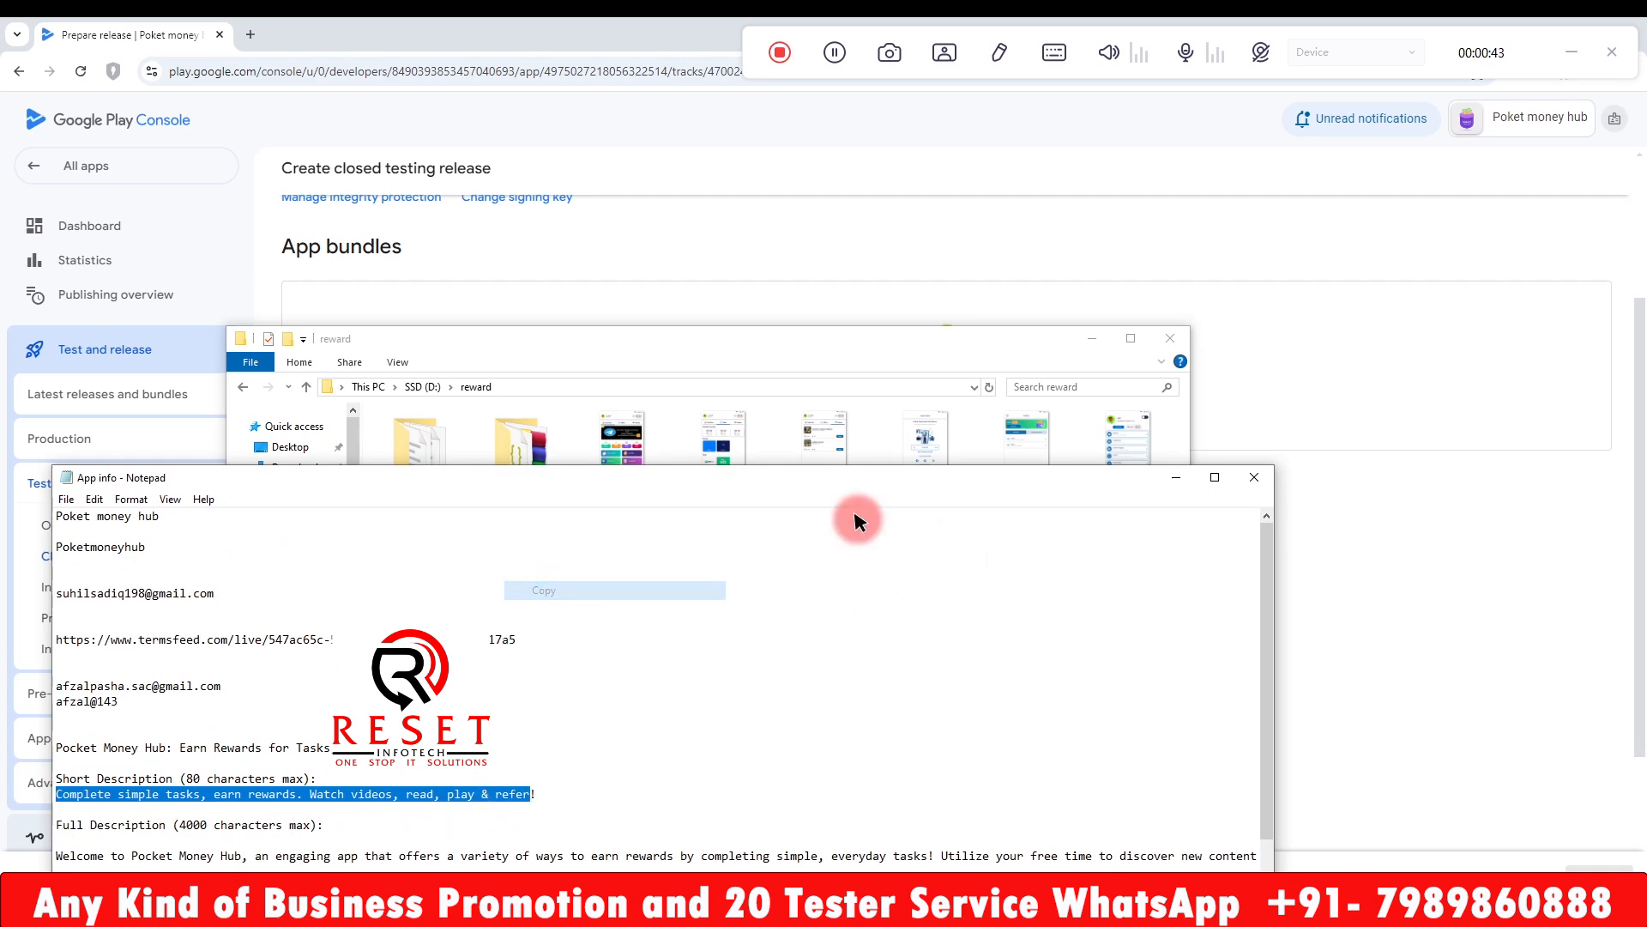
- Minimize the text file and folder windows and replace the en-US release notes placeholder with the copied description
{"action": "left_click", "coordinate": [1175, 479]}
{"action": "left_click", "coordinate": [1088, 337]}
{"action": "left_click_drag", "start_coordinate": [855, 757], "coordinate": [798, 756]}
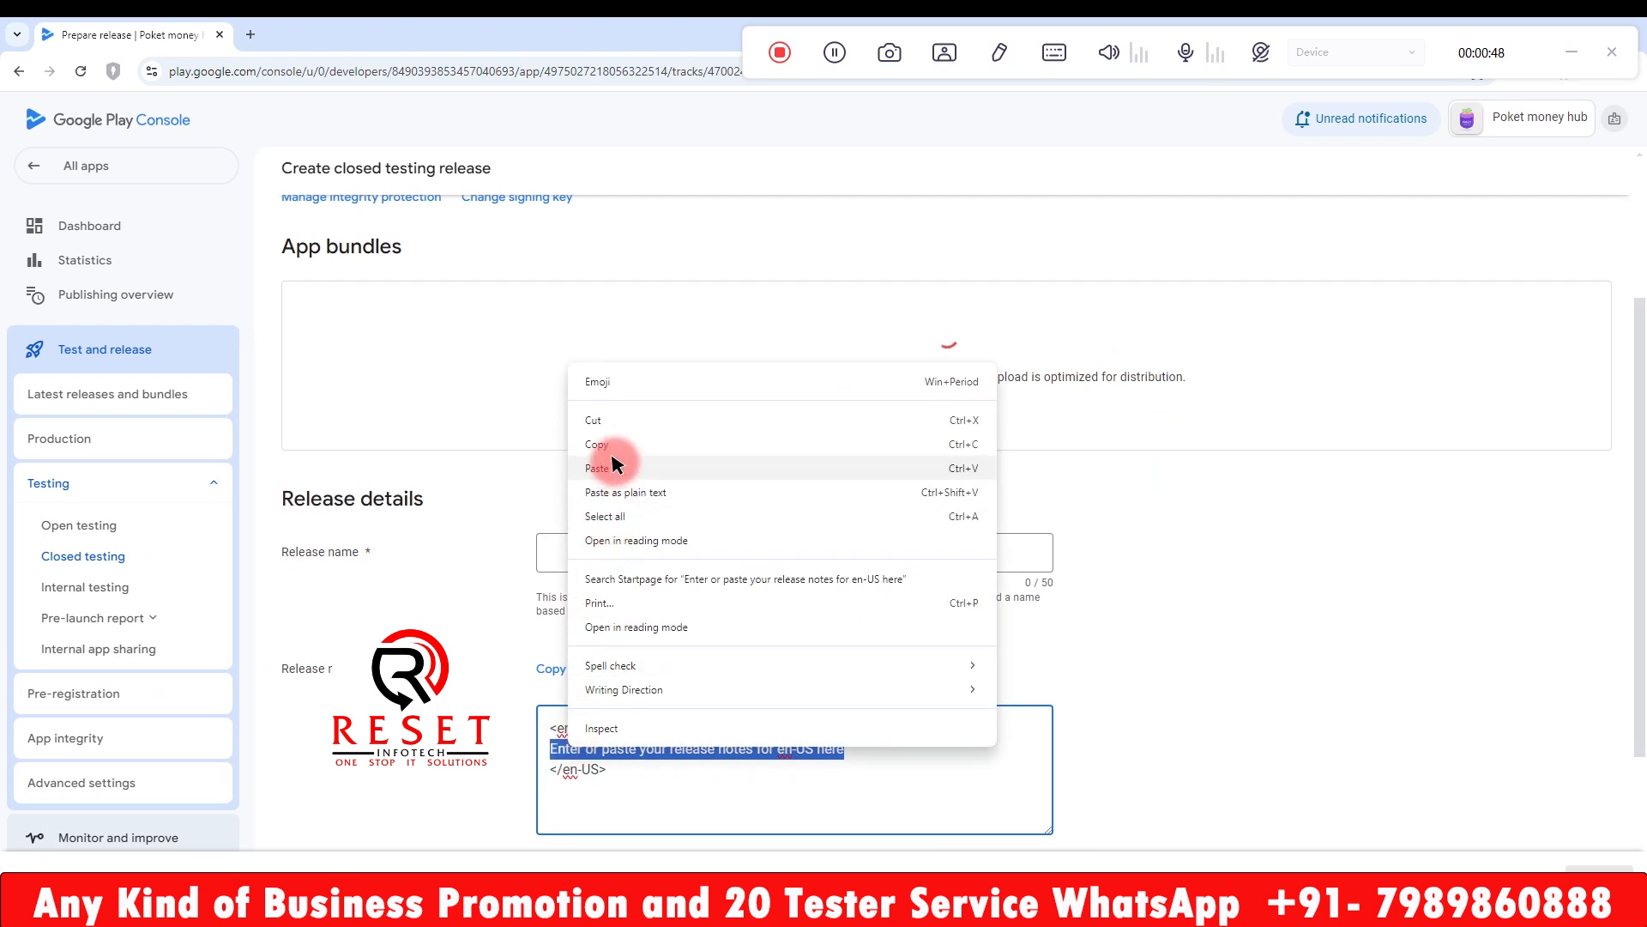
{"action": "left_click", "coordinate": [611, 467]}
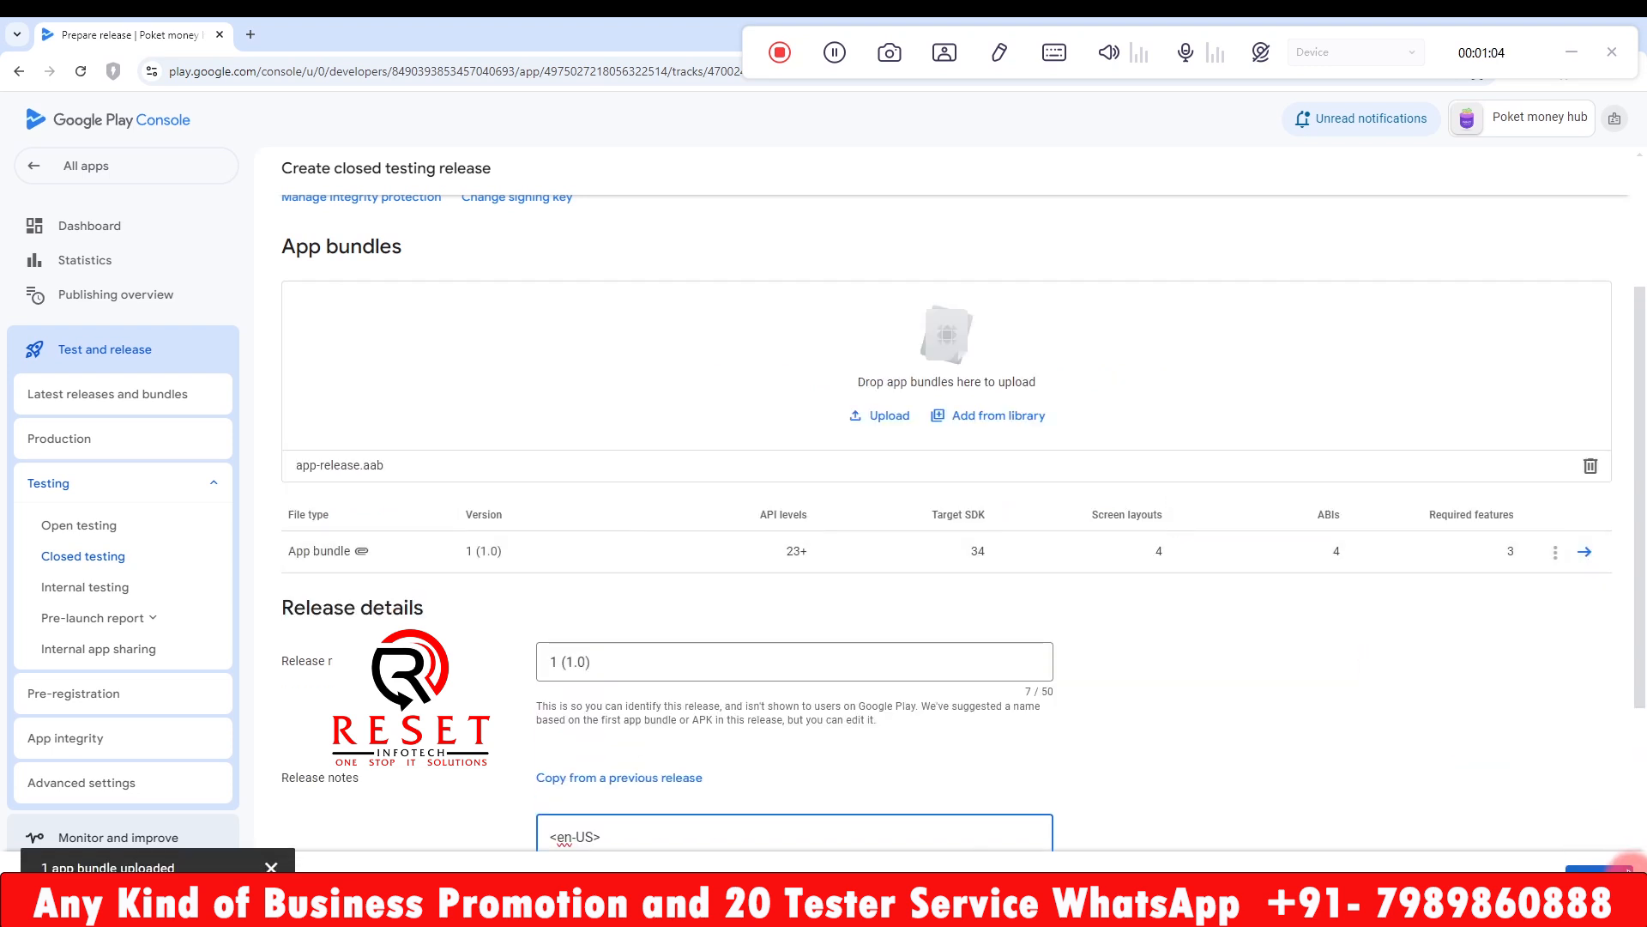
- Continue to the release preview, expand its warning, save the release and go to the Publishing overview
{"action": "left_click", "coordinate": [1598, 868]}
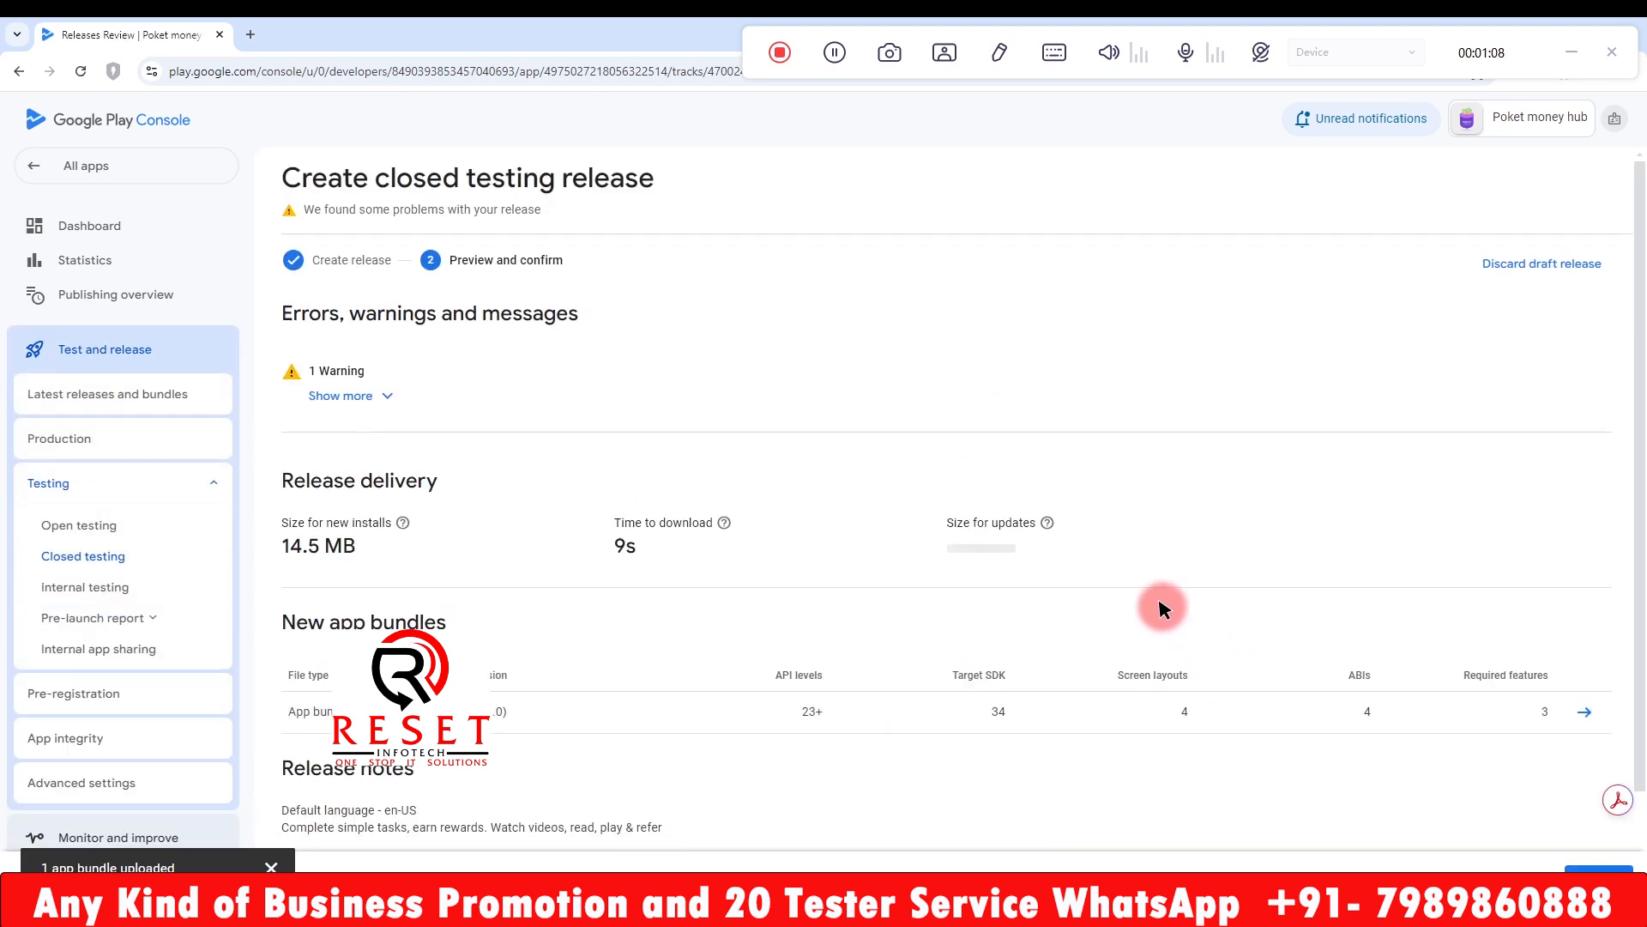
{"action": "left_click", "coordinate": [355, 396]}
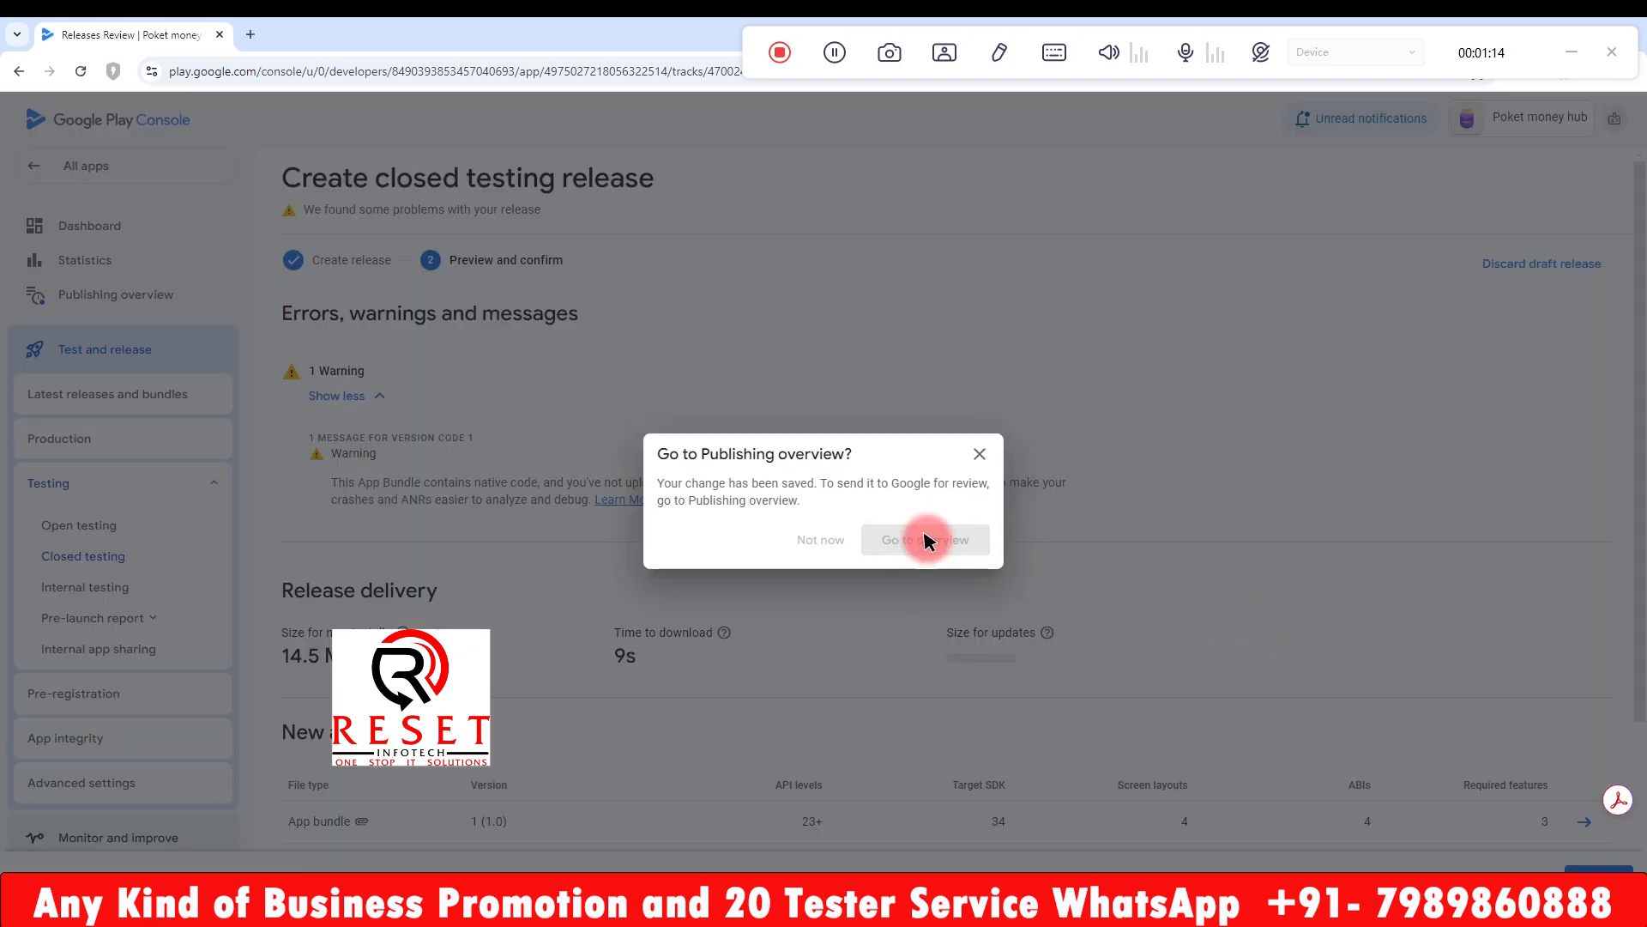
{"action": "left_click", "coordinate": [926, 540]}
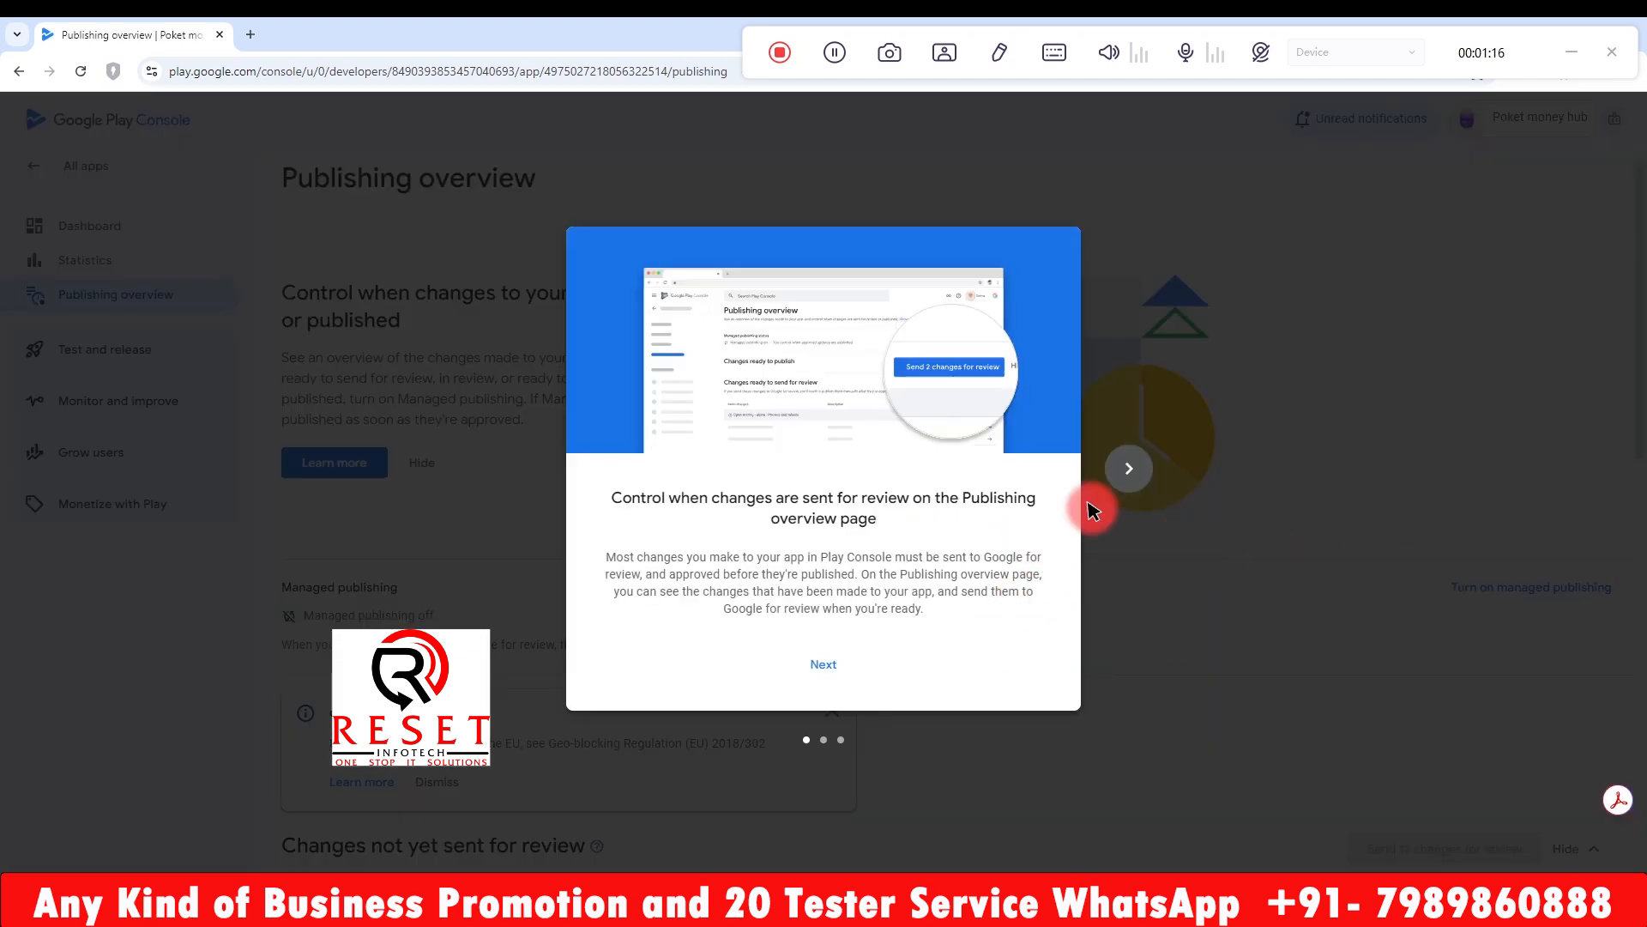
- Dismiss the Publishing overview introduction and open the incomplete advertising ID declaration from the issues found
{"action": "left_click", "coordinate": [1129, 467]}
{"action": "left_click", "coordinate": [1129, 470]}
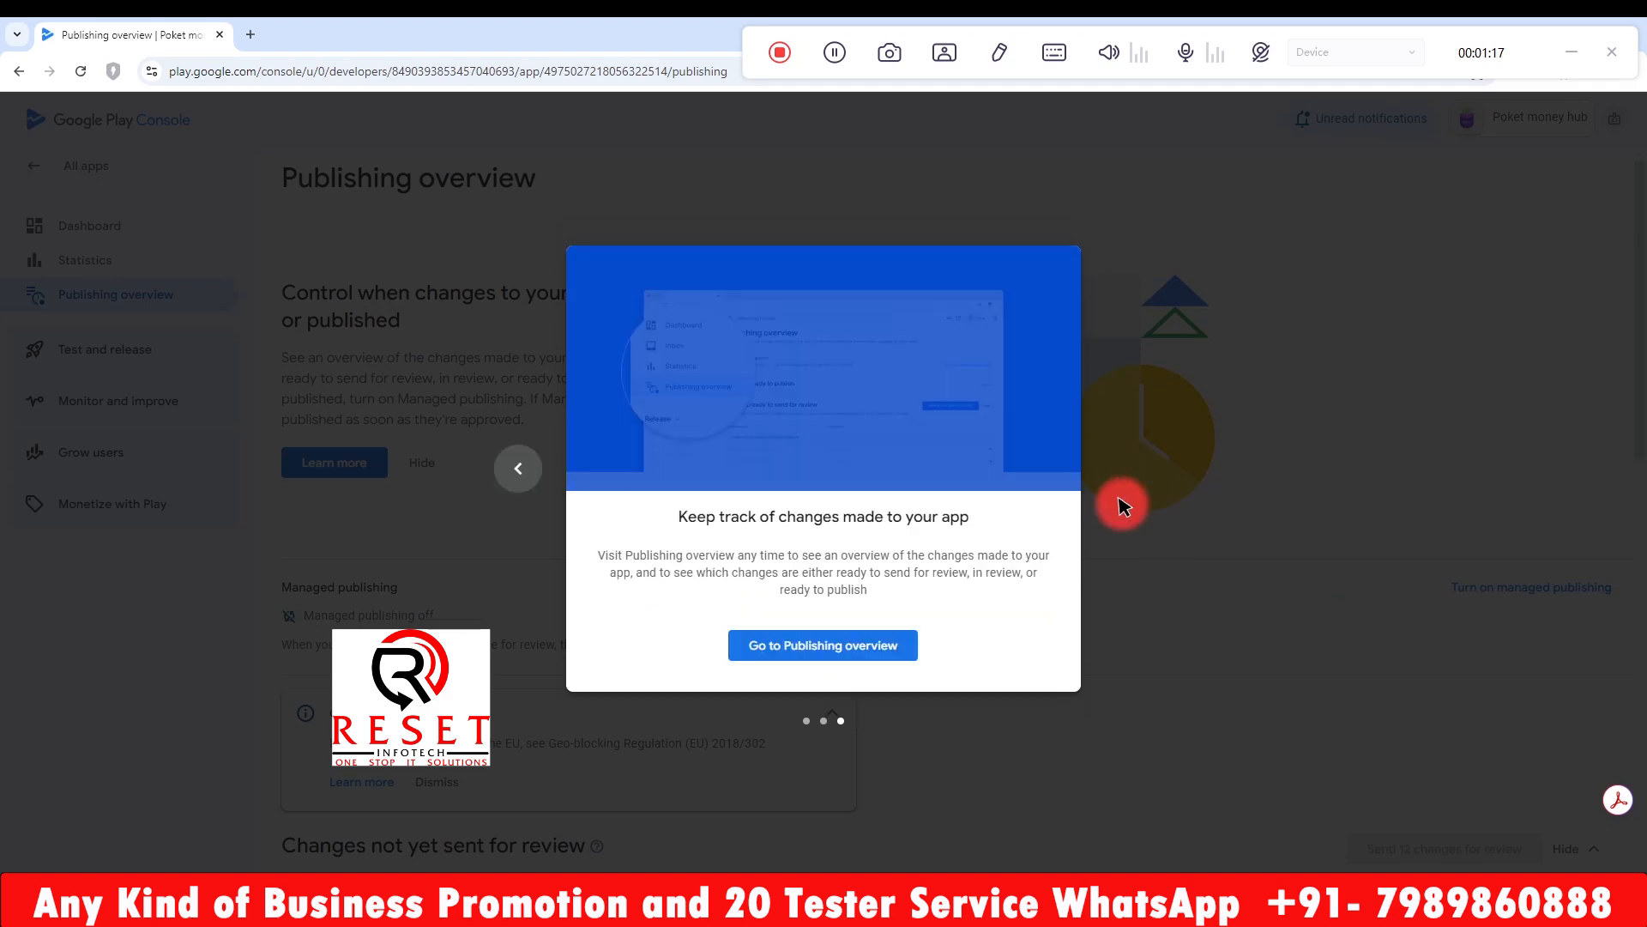
{"action": "left_click", "coordinate": [824, 647]}
{"action": "scroll", "coordinate": [1153, 660], "scroll_direction": "down", "scroll_amount": 3}
{"action": "left_click", "coordinate": [1538, 679]}
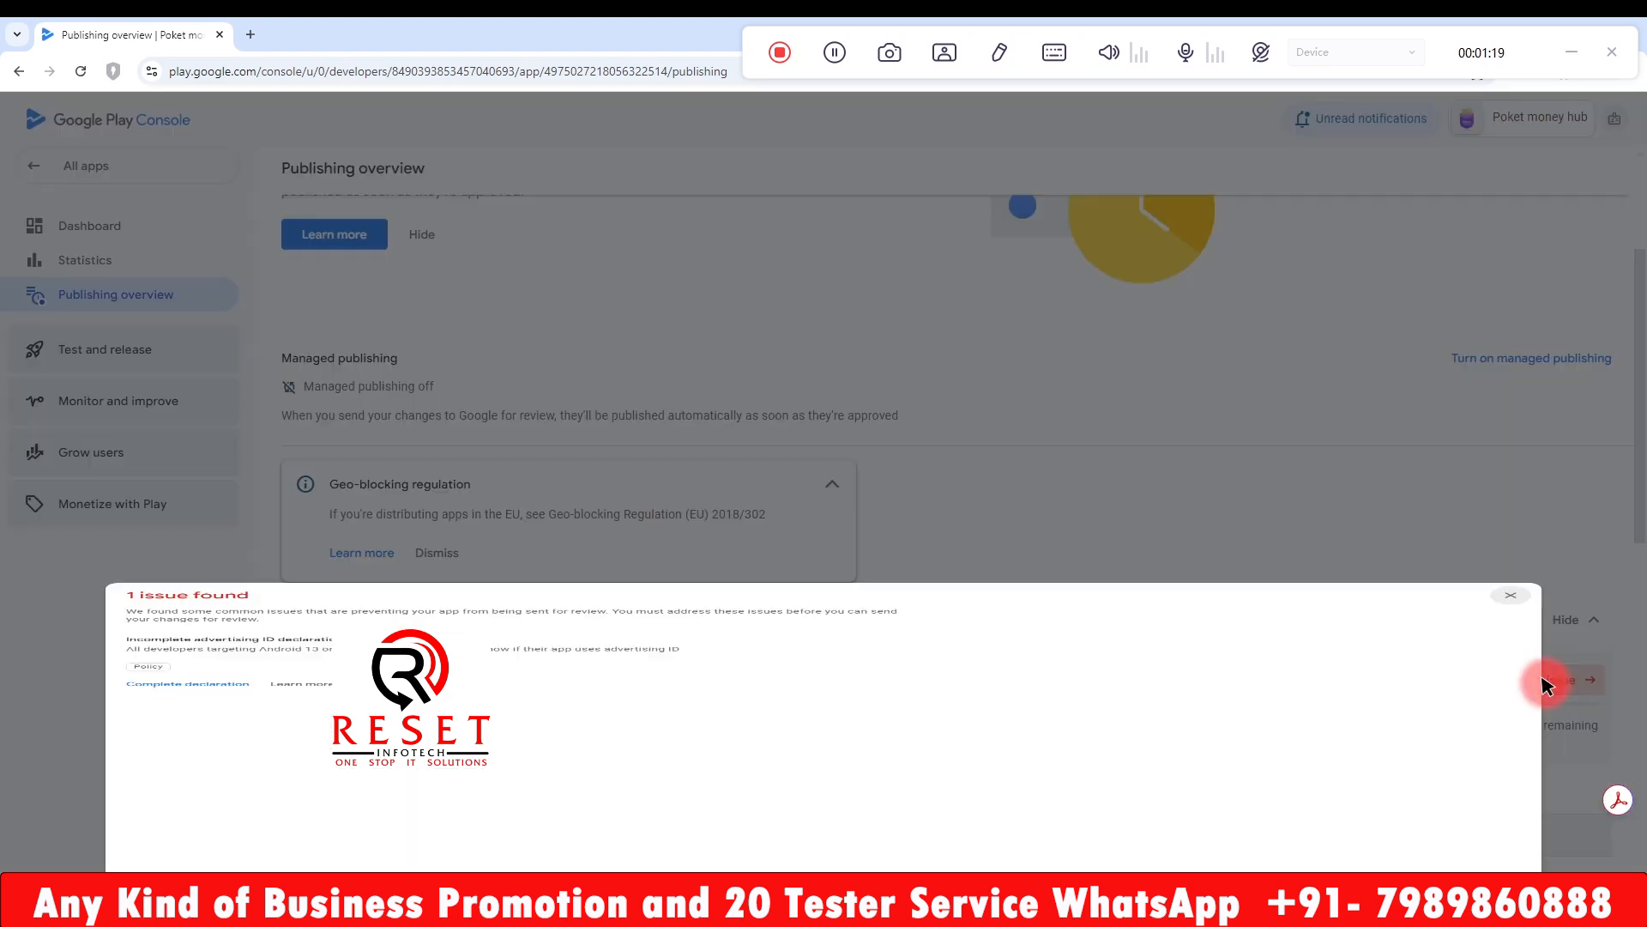
{"action": "left_click", "coordinate": [165, 418]}
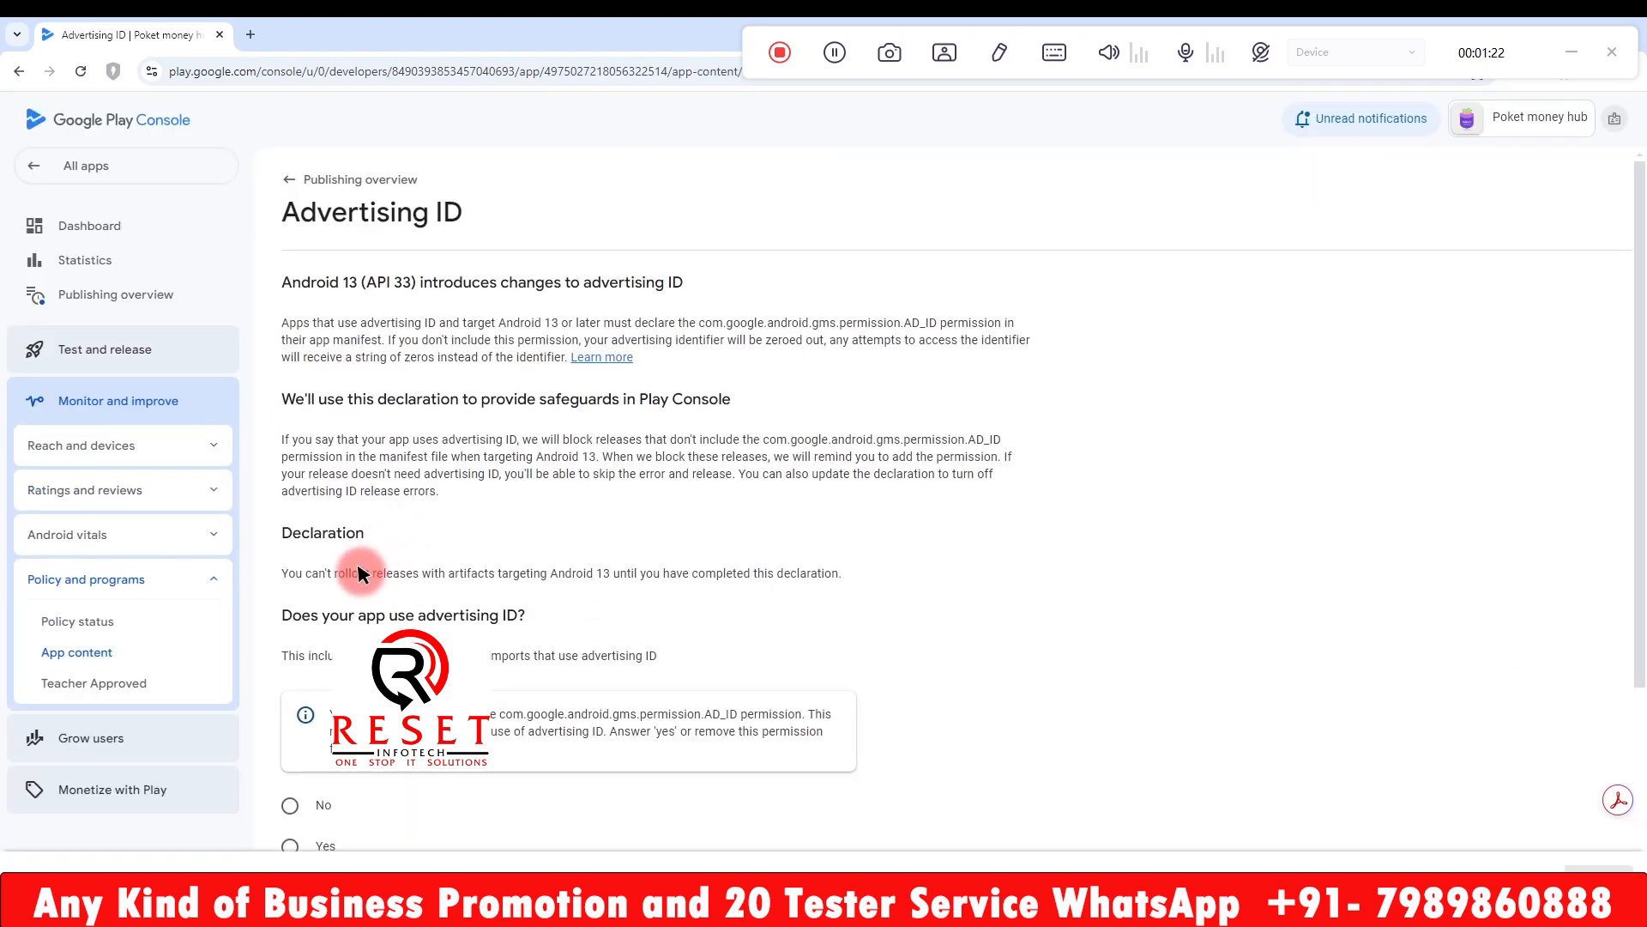
- Declare that the app uses advertising ID for app functionality, analytics and advertising or marketing, and save the declaration
{"action": "scroll", "coordinate": [351, 577], "scroll_direction": "down", "scroll_amount": 3}
{"action": "left_click", "coordinate": [292, 546]}
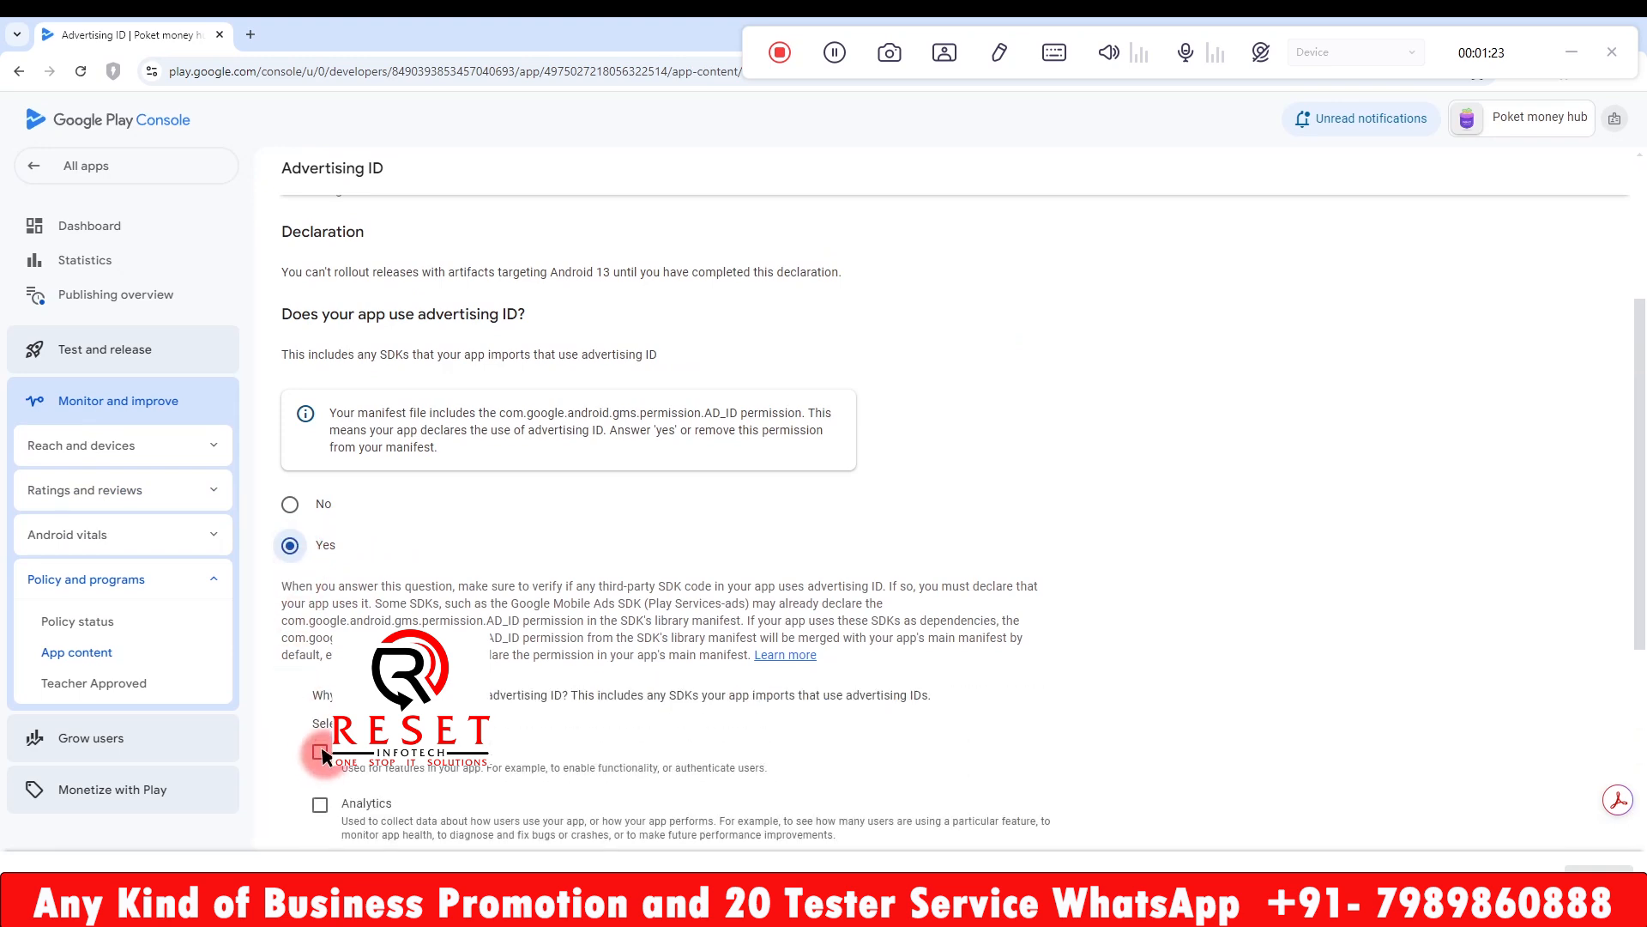
{"action": "left_click", "coordinate": [320, 806]}
{"action": "scroll", "coordinate": [472, 613], "scroll_direction": "down", "scroll_amount": 3}
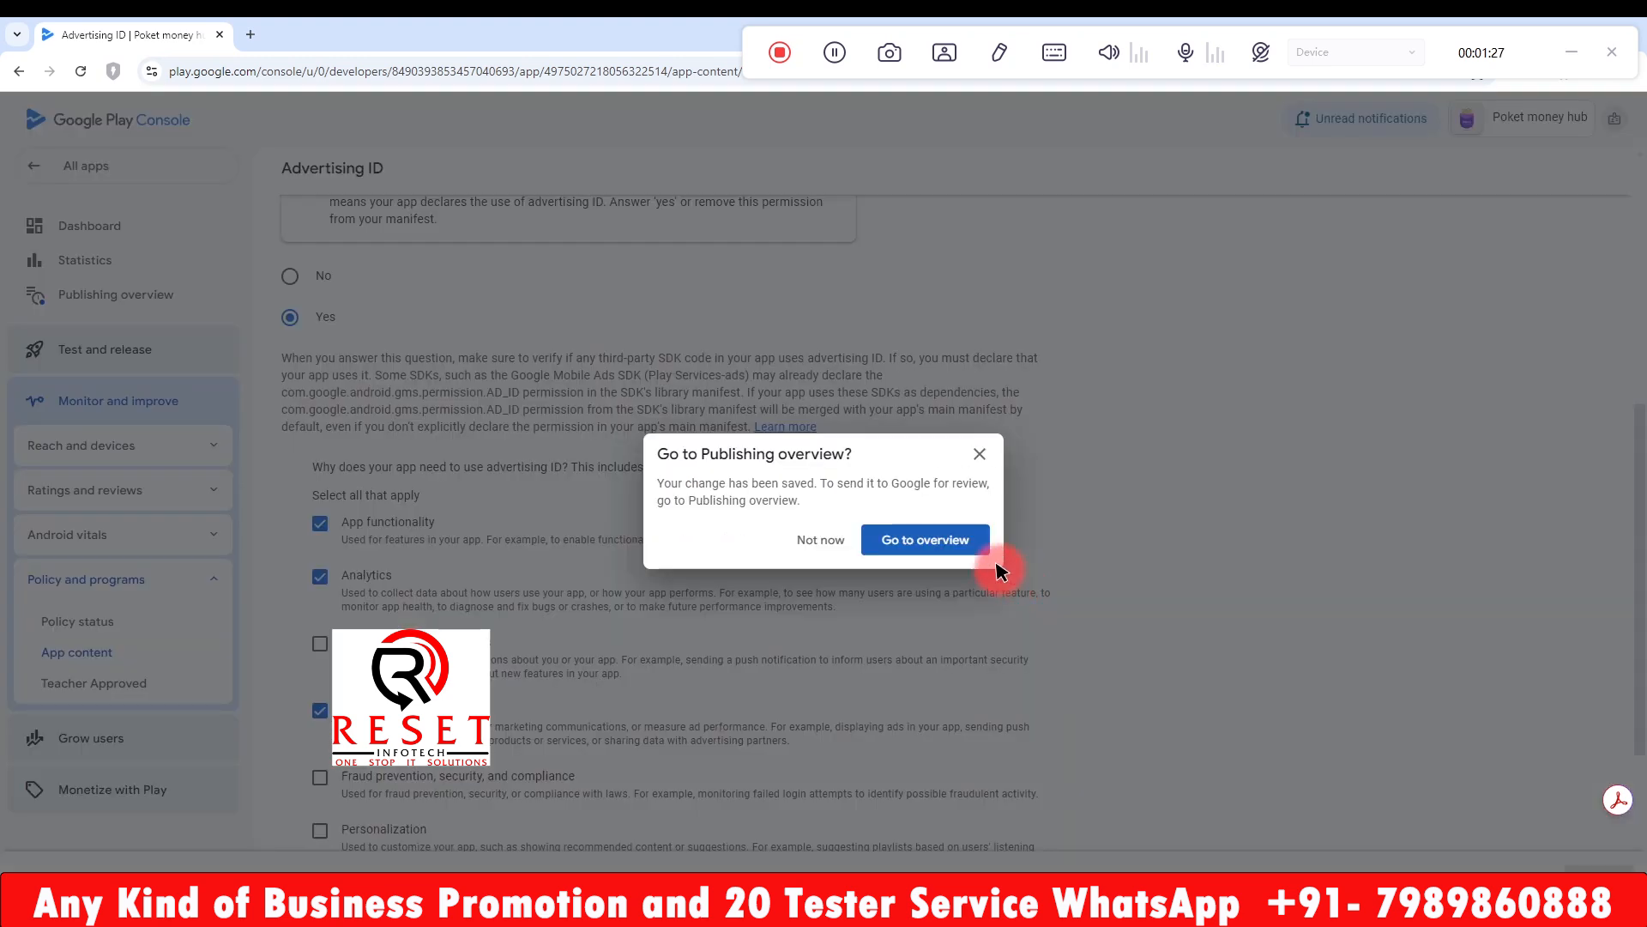
- Return to the Publishing overview and send all pending changes to Google for review
{"action": "left_click", "coordinate": [957, 539]}
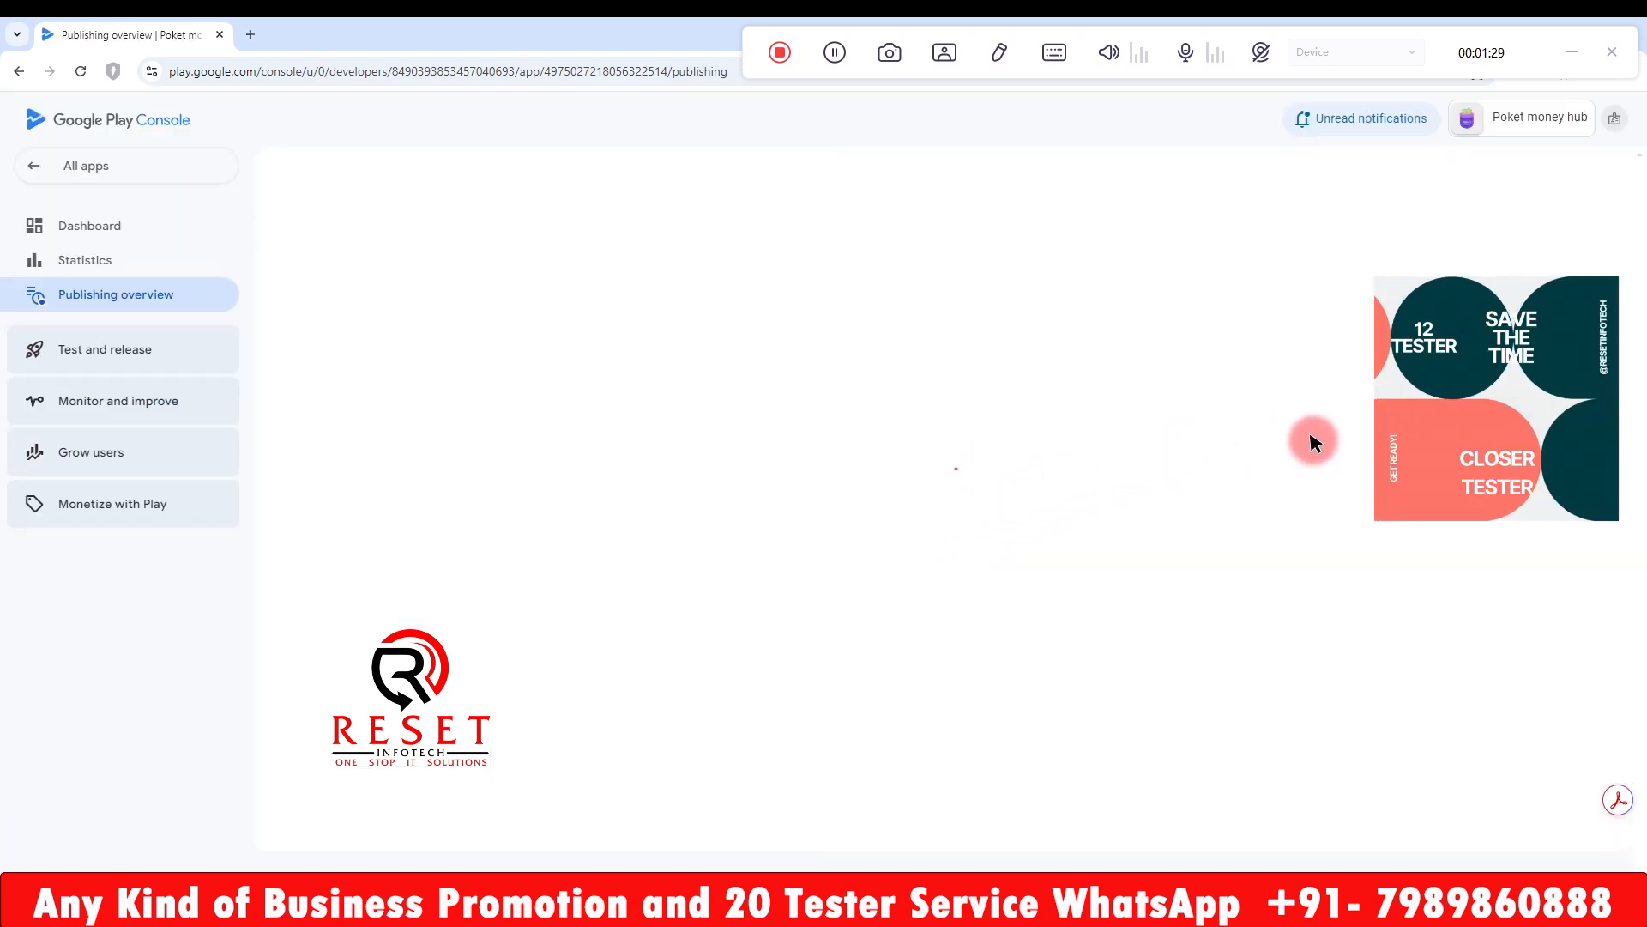
{"action": "left_click", "coordinate": [1385, 525]}
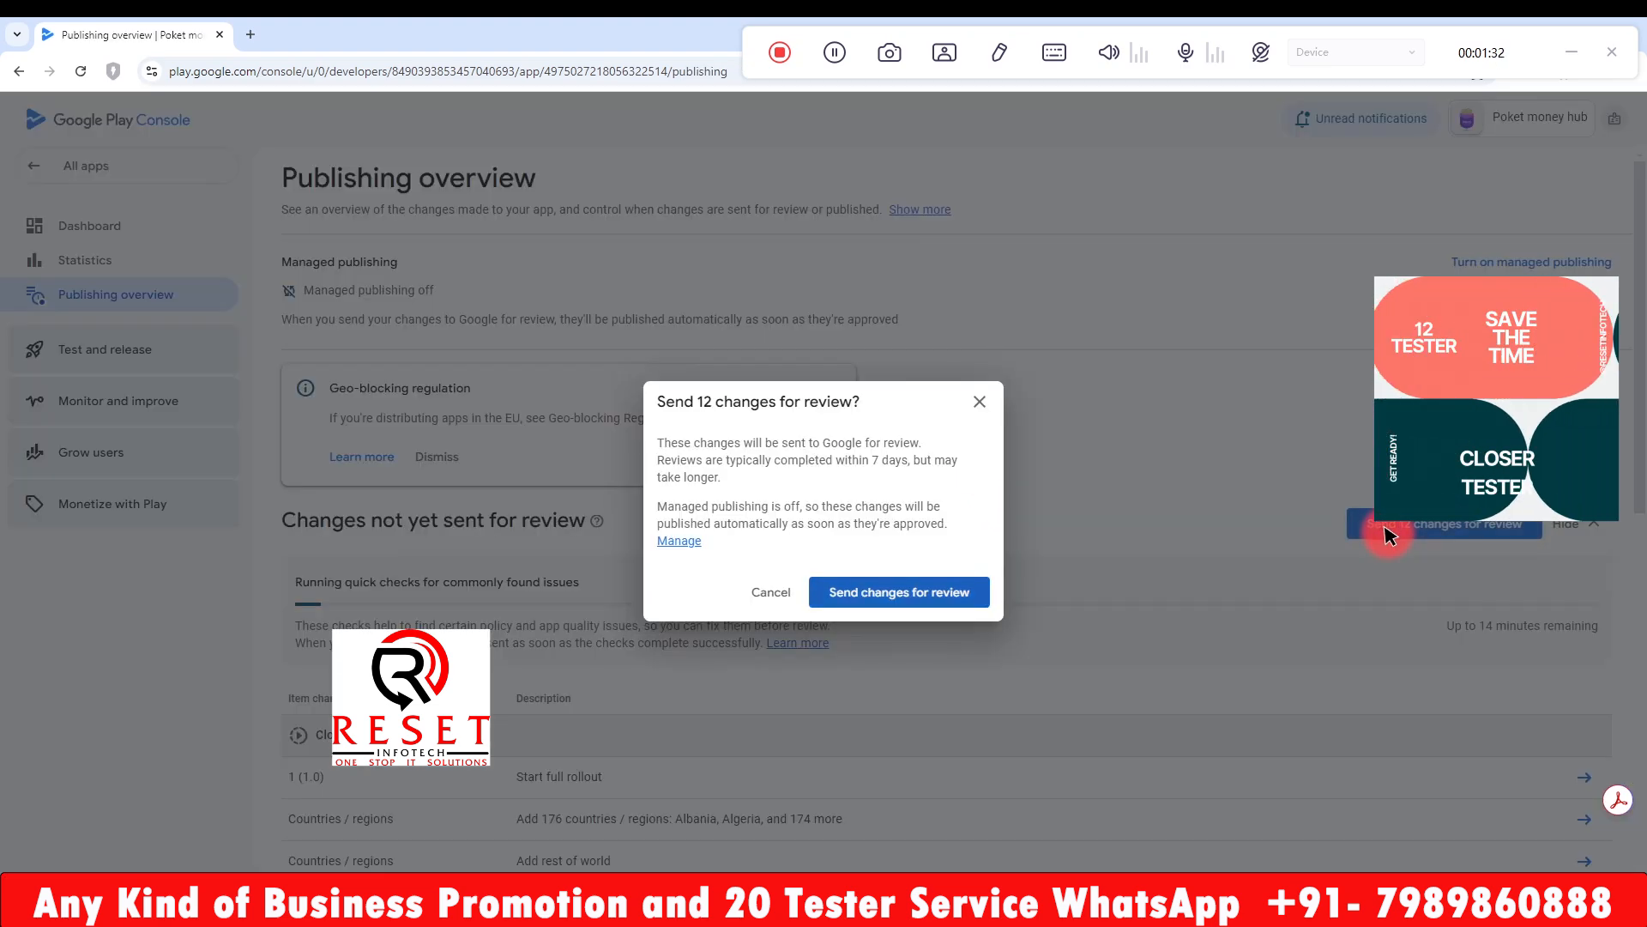
{"action": "left_click", "coordinate": [886, 592]}
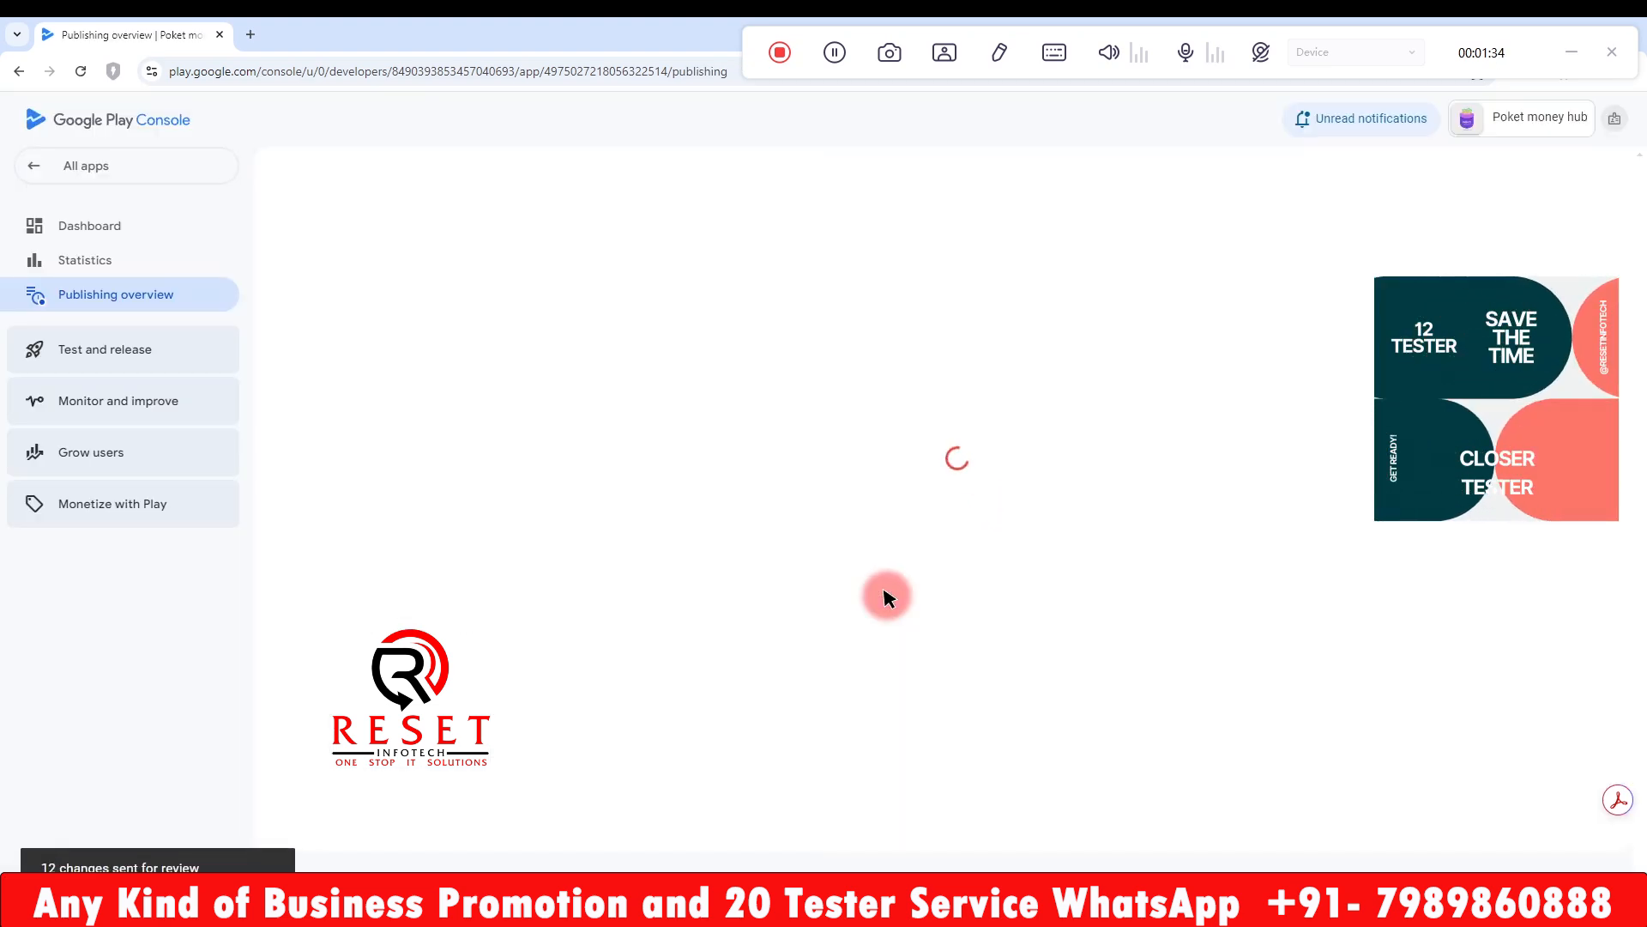